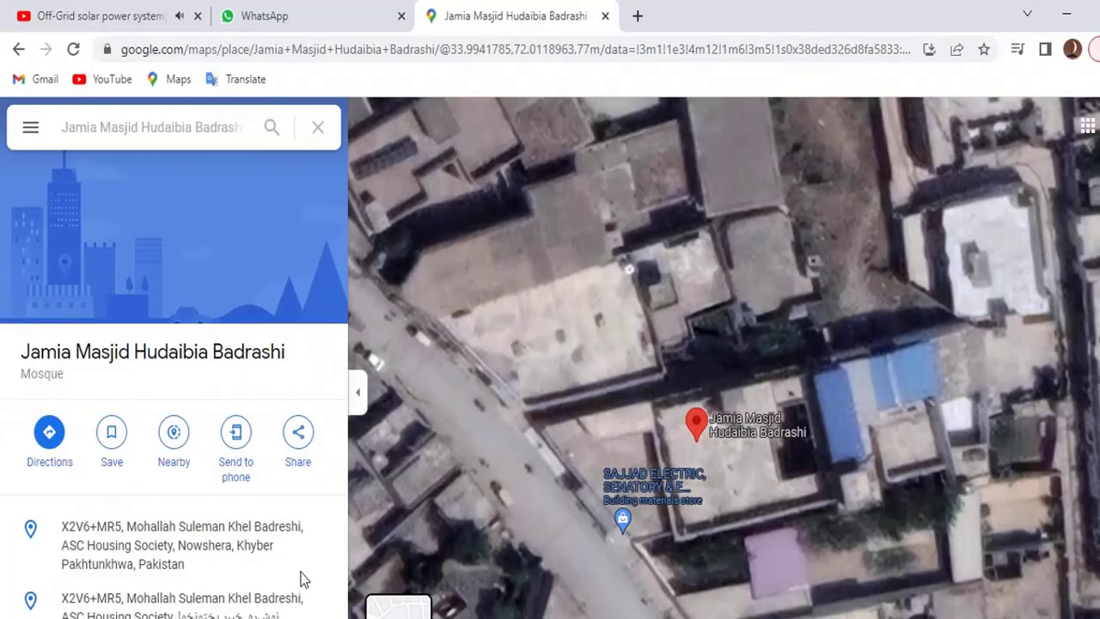
- Copy the mosque pin's coordinates 33.99414, 72.01208 from Google Maps
{"action": "right_click", "coordinate": [700, 430]}
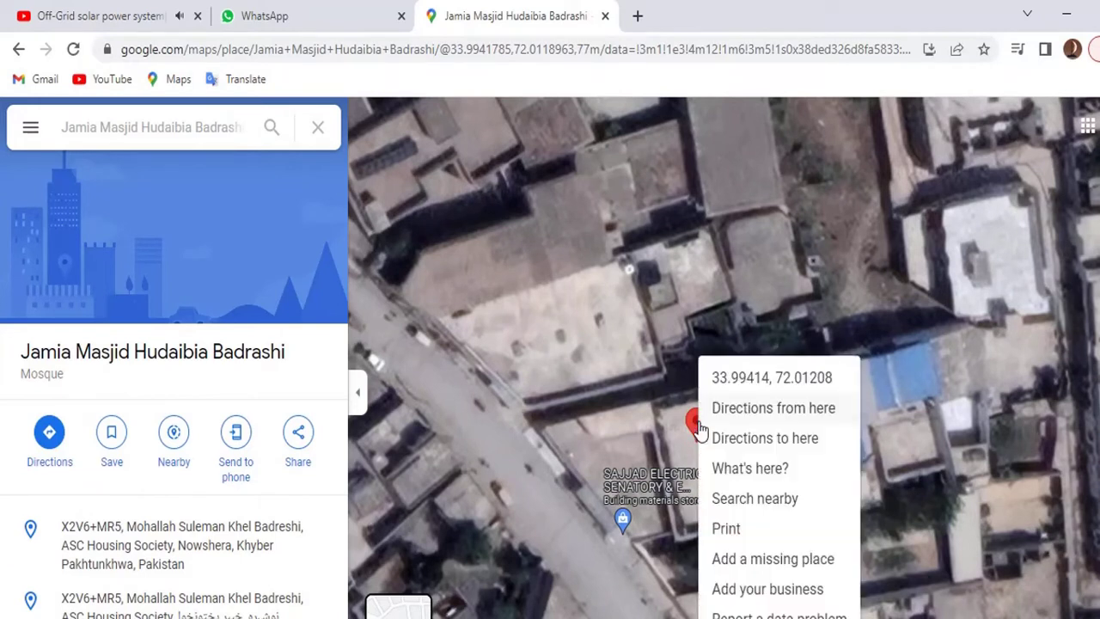
{"action": "left_click", "coordinate": [830, 387]}
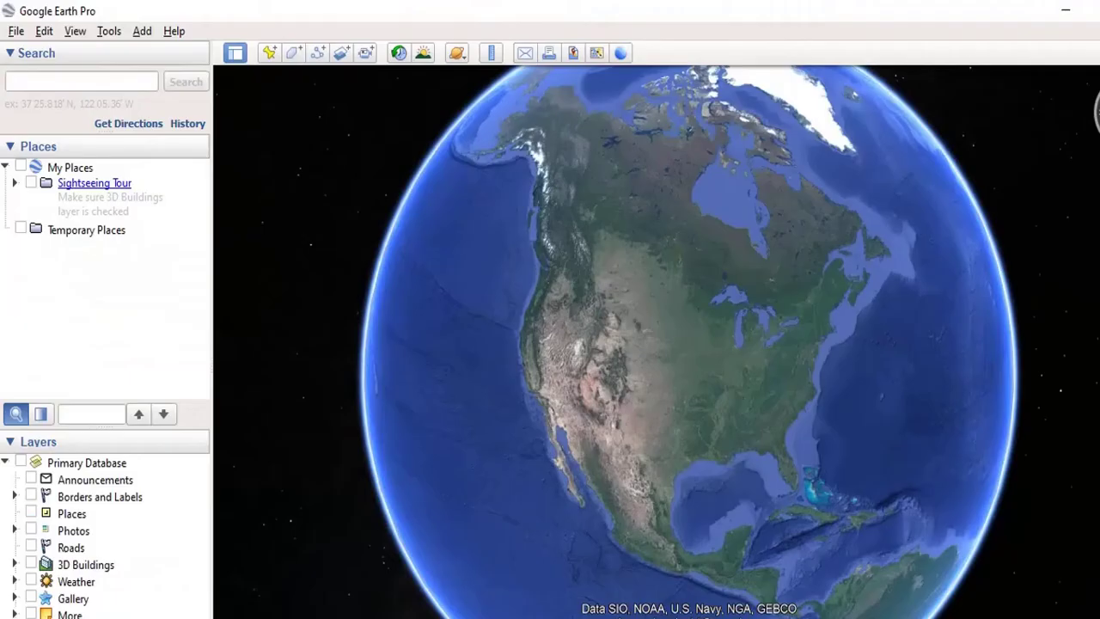
- Search the pasted coordinates 33.99414, 72.01208 in Google Earth Pro to fly to the mosque
{"action": "left_click", "coordinate": [122, 84]}
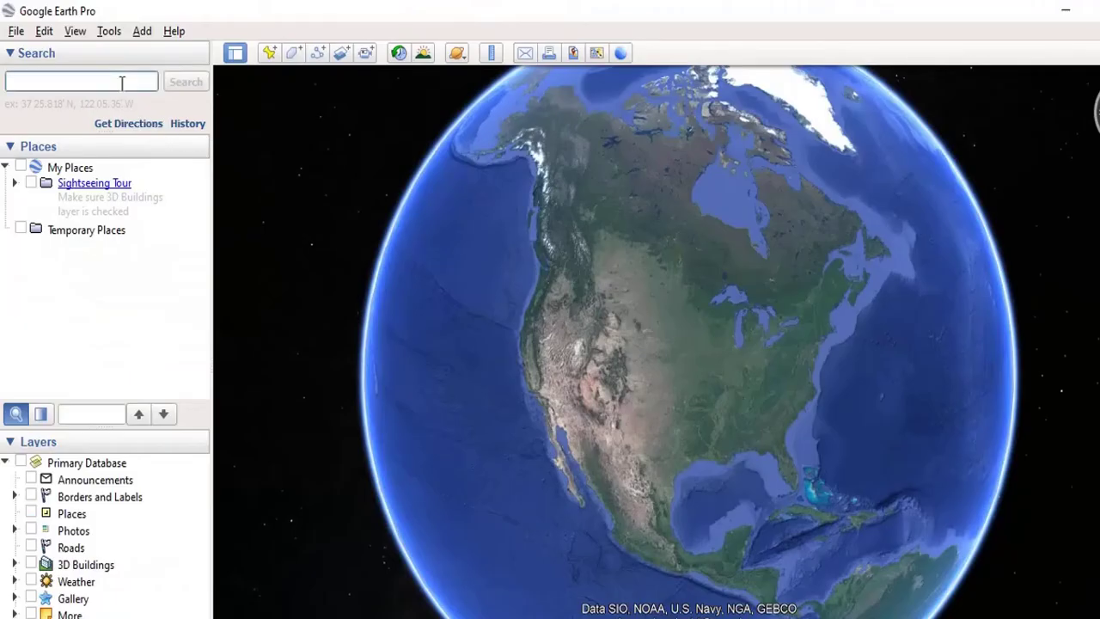
{"action": "key", "text": "ctrl+v"}
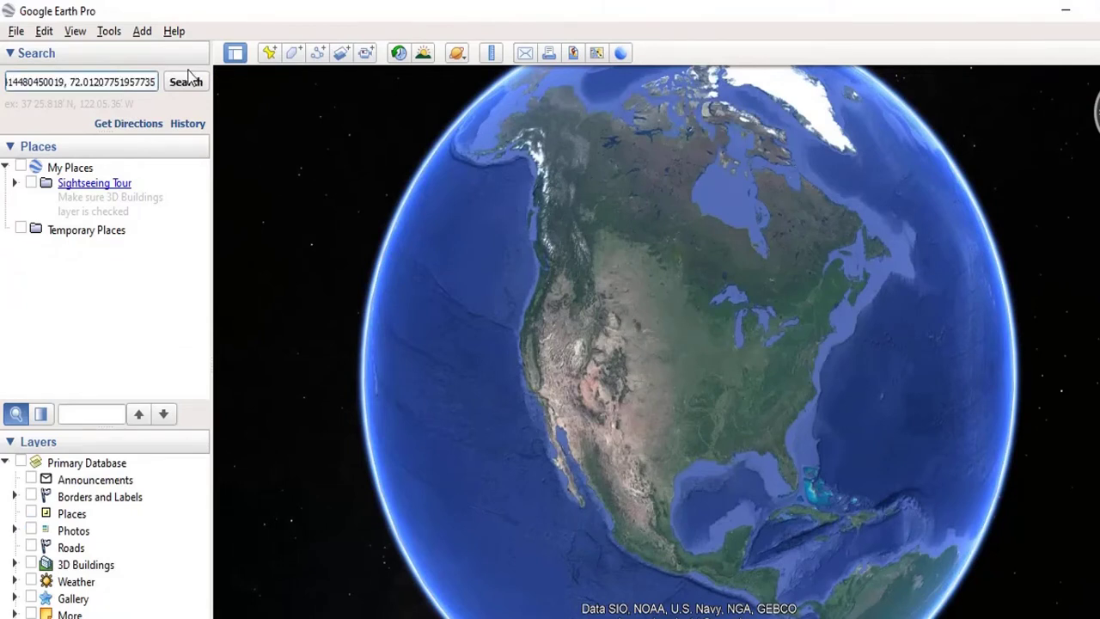
{"action": "left_click", "coordinate": [187, 79]}
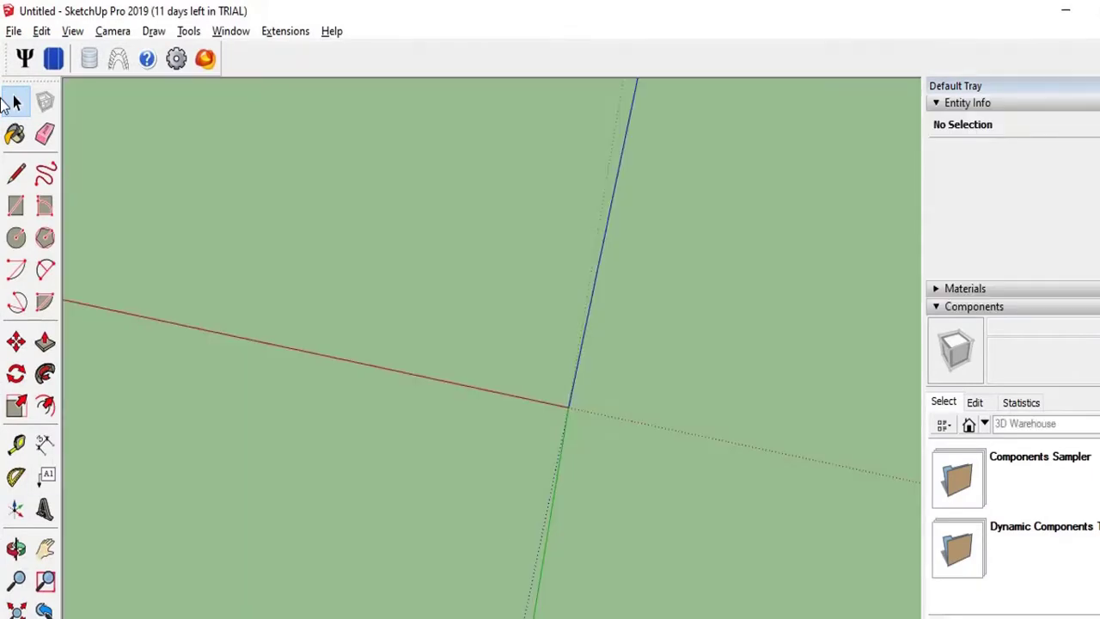
- Open SketchUp's Geo-location Add Location window and recopy the mosque coordinates from Google Maps
{"action": "left_click", "coordinate": [14, 31]}
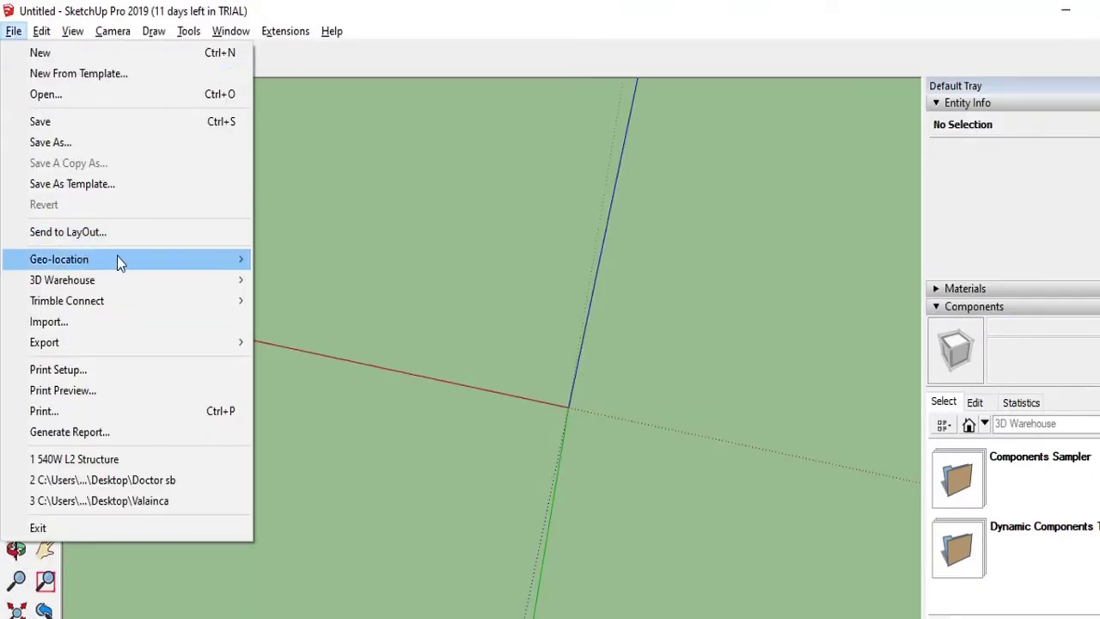
{"action": "left_click", "coordinate": [292, 259]}
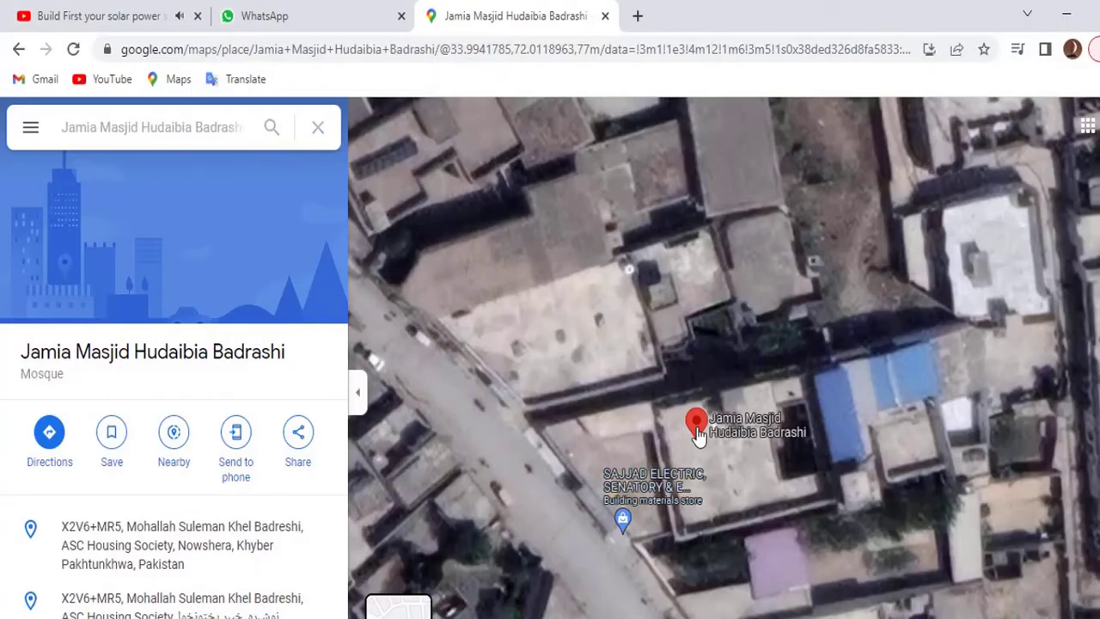
{"action": "right_click", "coordinate": [700, 434]}
{"action": "left_click", "coordinate": [779, 387]}
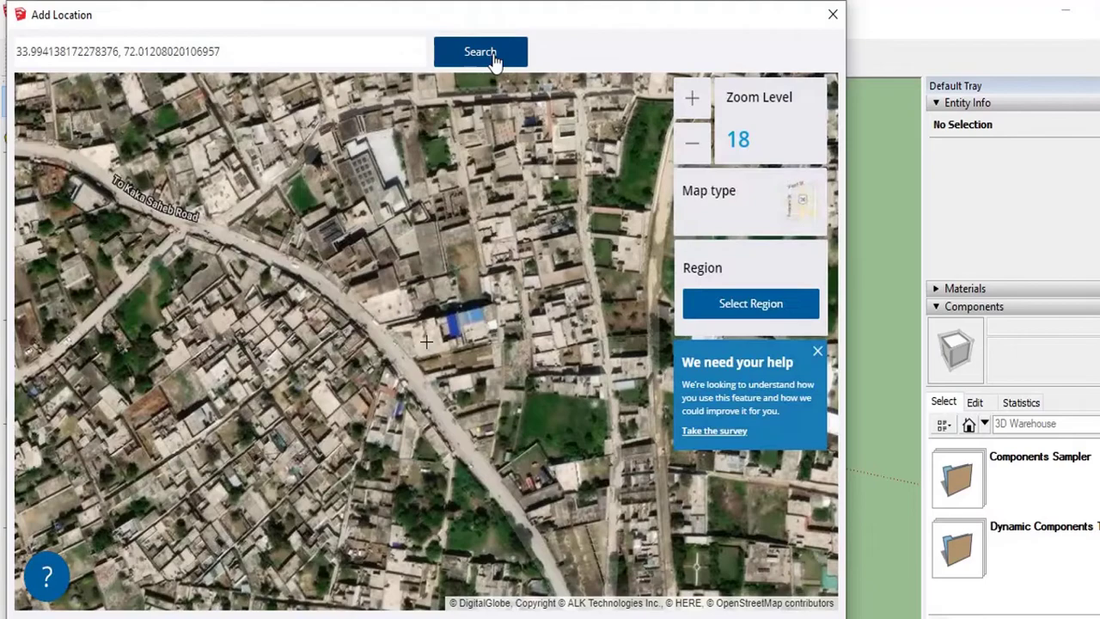
- Search the coordinates in Add Location, zoom in, select the region and import its imagery
{"action": "left_click", "coordinate": [480, 53]}
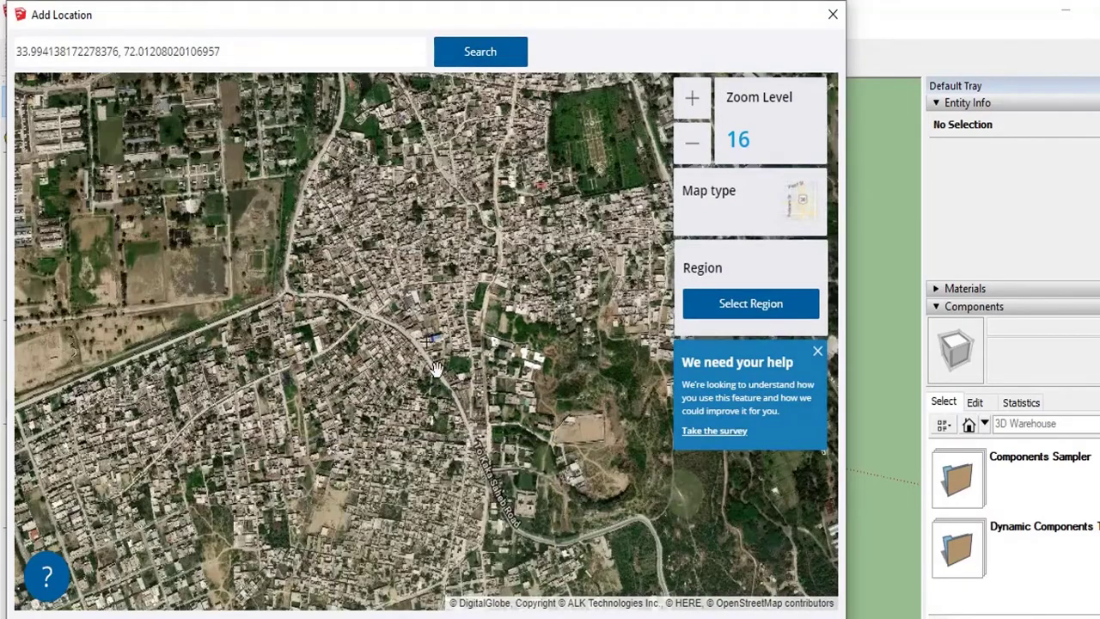
{"action": "scroll", "coordinate": [430, 354], "scroll_direction": "up", "scroll_amount": 1}
{"action": "scroll", "coordinate": [429, 354], "scroll_direction": "up", "scroll_amount": 1}
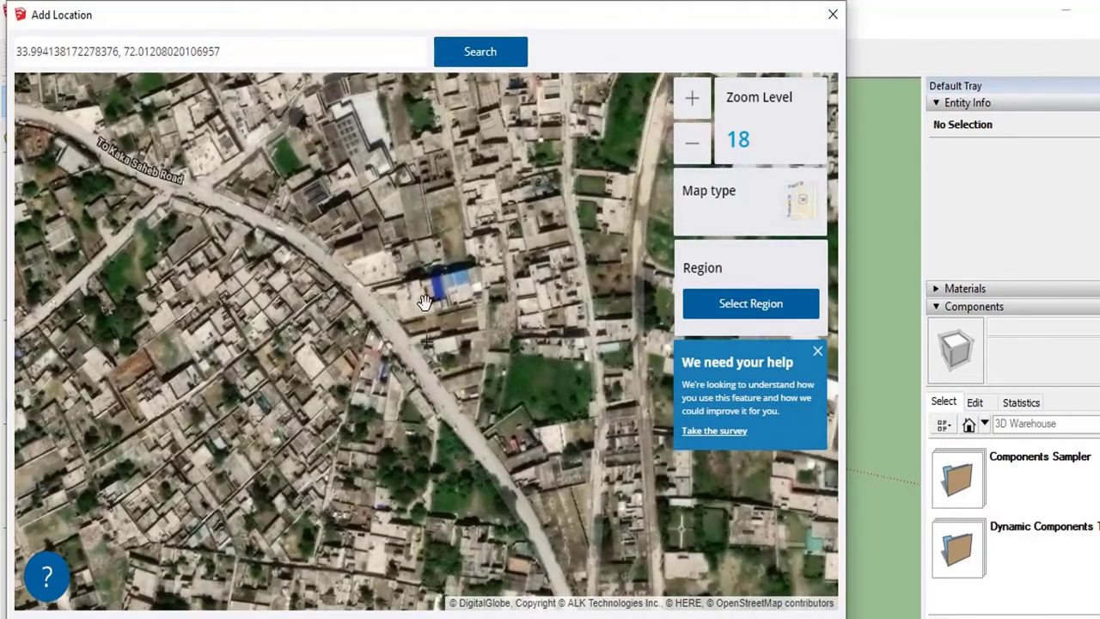
{"action": "left_click", "coordinate": [720, 311]}
{"action": "left_click", "coordinate": [757, 333]}
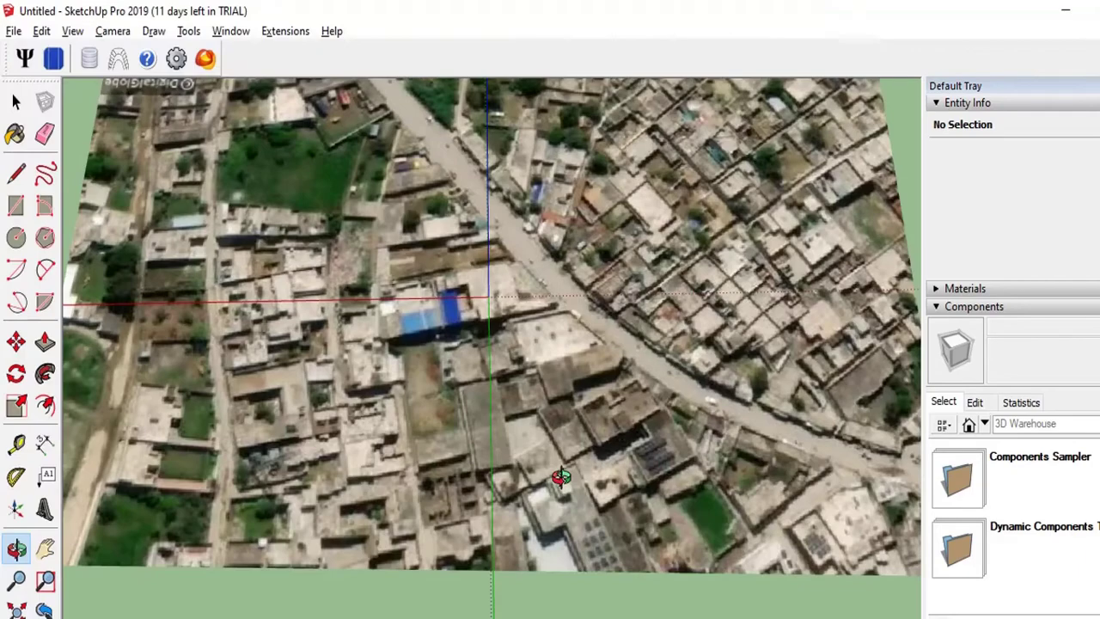
{"action": "mouse_move", "coordinate": [422, 479]}
{"action": "left_mouse_down"}
{"action": "mouse_move", "coordinate": [647, 484]}
{"action": "mouse_move", "coordinate": [465, 508]}
{"action": "mouse_move", "coordinate": [420, 527]}
{"action": "mouse_move", "coordinate": [220, 527]}
{"action": "left_mouse_up"}
- Zoom and rotate the Google Earth view around the mosque placemark to inspect it in 3D
{"action": "scroll", "coordinate": [511, 399], "scroll_direction": "up", "scroll_amount": 5}
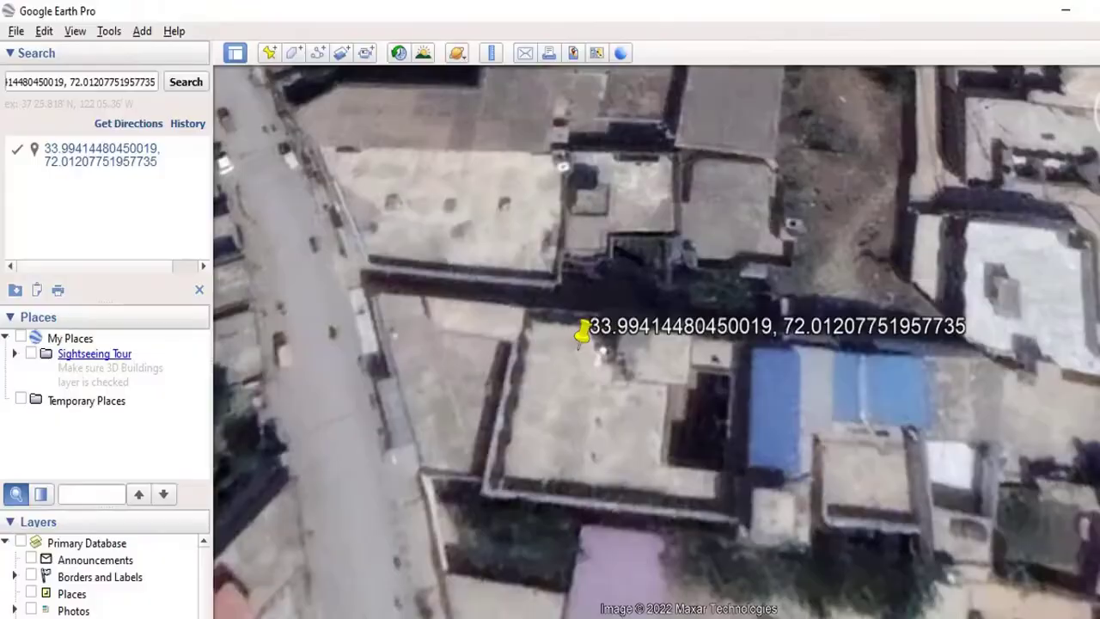
{"action": "scroll", "coordinate": [570, 487], "scroll_direction": "down", "scroll_amount": 5}
{"action": "middle_click_drag", "start_coordinate": [567, 522], "coordinate": [653, 511]}
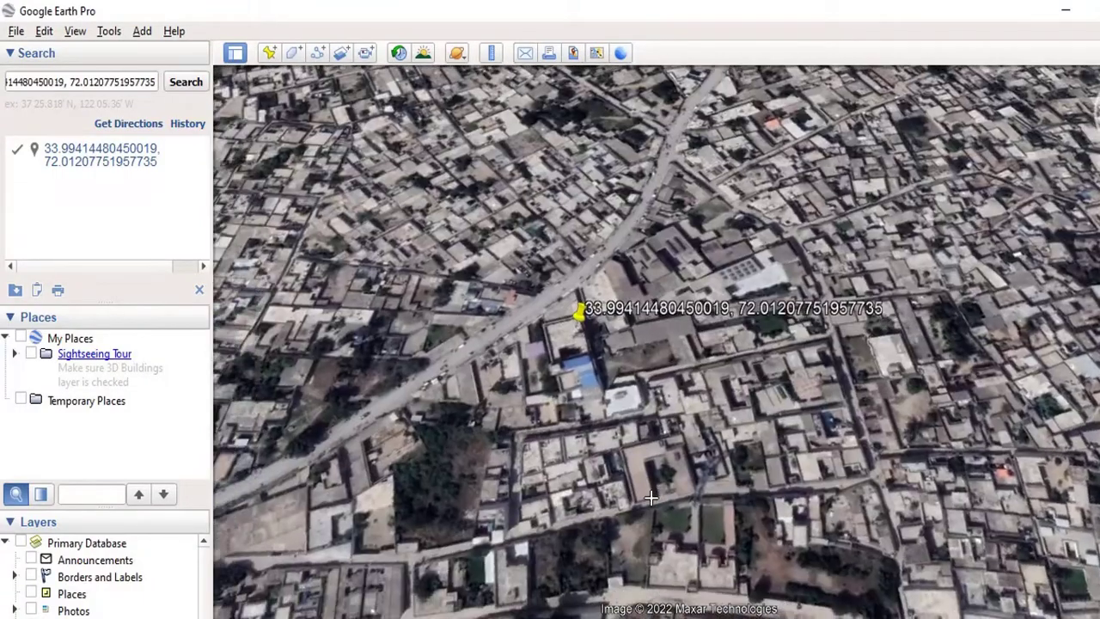
{"action": "scroll", "coordinate": [842, 318], "scroll_direction": "up", "scroll_amount": 5}
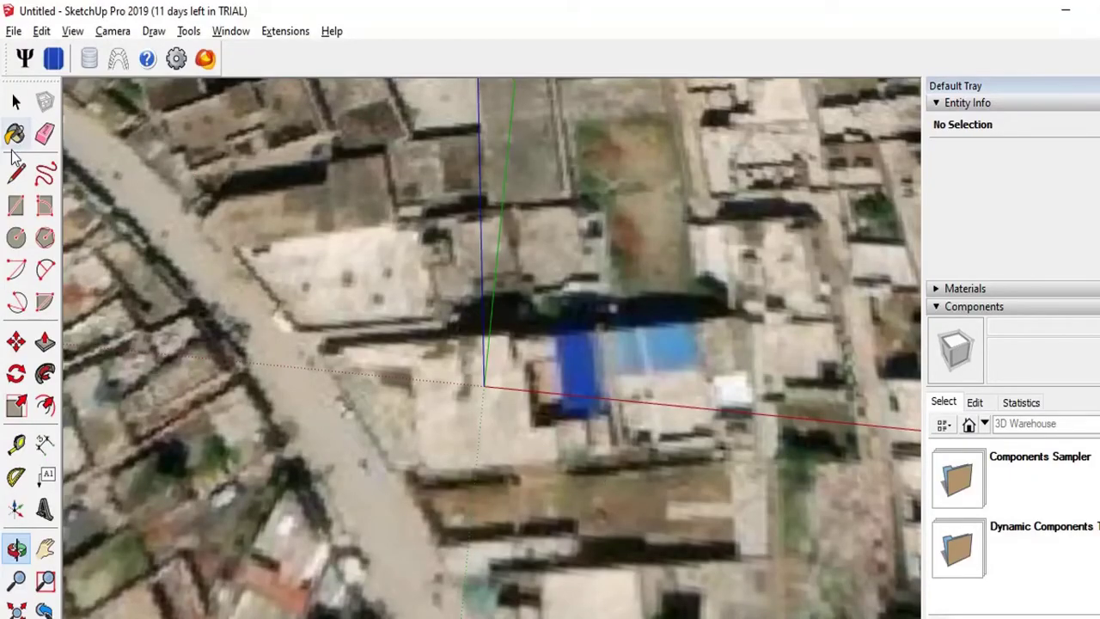
- Zoom in and orbit the imported terrain to bring the blue-roofed mosque close
{"action": "scroll", "coordinate": [595, 501], "scroll_direction": "up", "scroll_amount": 2}
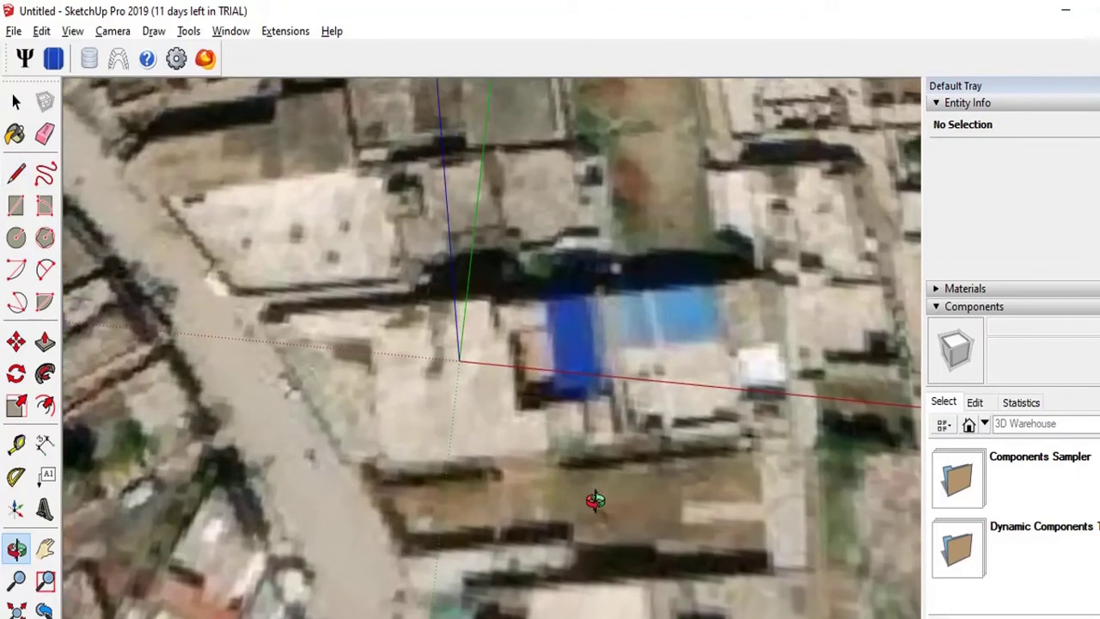
{"action": "mouse_move", "coordinate": [405, 507]}
{"action": "left_mouse_down"}
{"action": "mouse_move", "coordinate": [543, 583]}
{"action": "mouse_move", "coordinate": [541, 524]}
{"action": "mouse_move", "coordinate": [712, 535]}
{"action": "mouse_move", "coordinate": [417, 530]}
{"action": "mouse_move", "coordinate": [672, 556]}
{"action": "mouse_move", "coordinate": [389, 503]}
{"action": "mouse_move", "coordinate": [456, 520]}
{"action": "mouse_move", "coordinate": [430, 523]}
{"action": "mouse_move", "coordinate": [464, 485]}
{"action": "mouse_move", "coordinate": [486, 485]}
{"action": "left_mouse_up"}
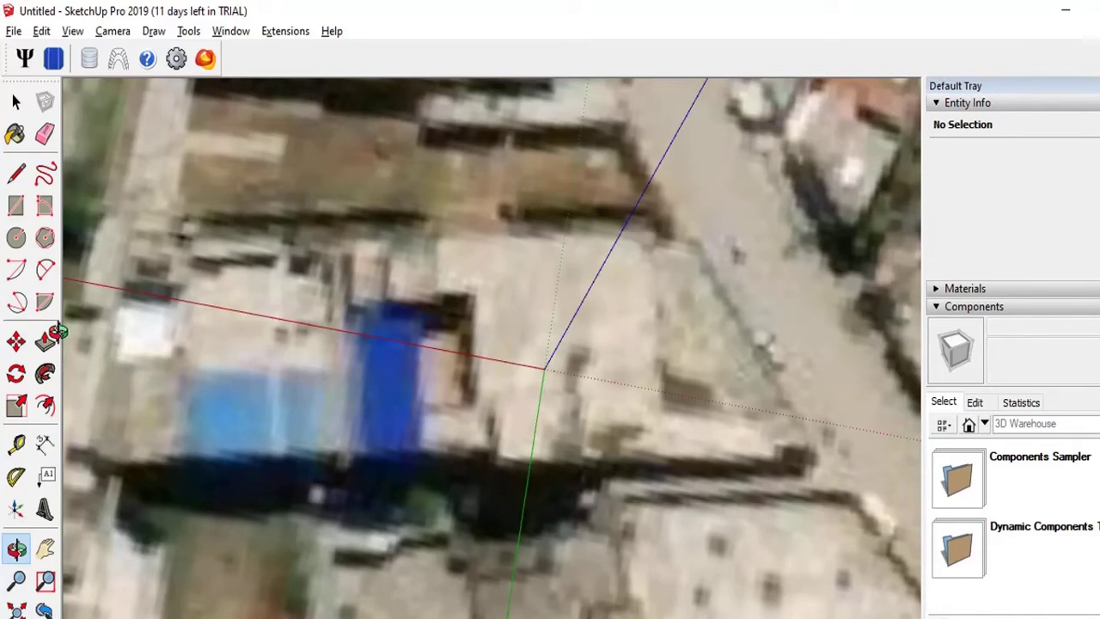
- Trace the mosque's large footprint rectangle with the Line tool, closing it into a face
{"action": "left_click", "coordinate": [16, 173]}
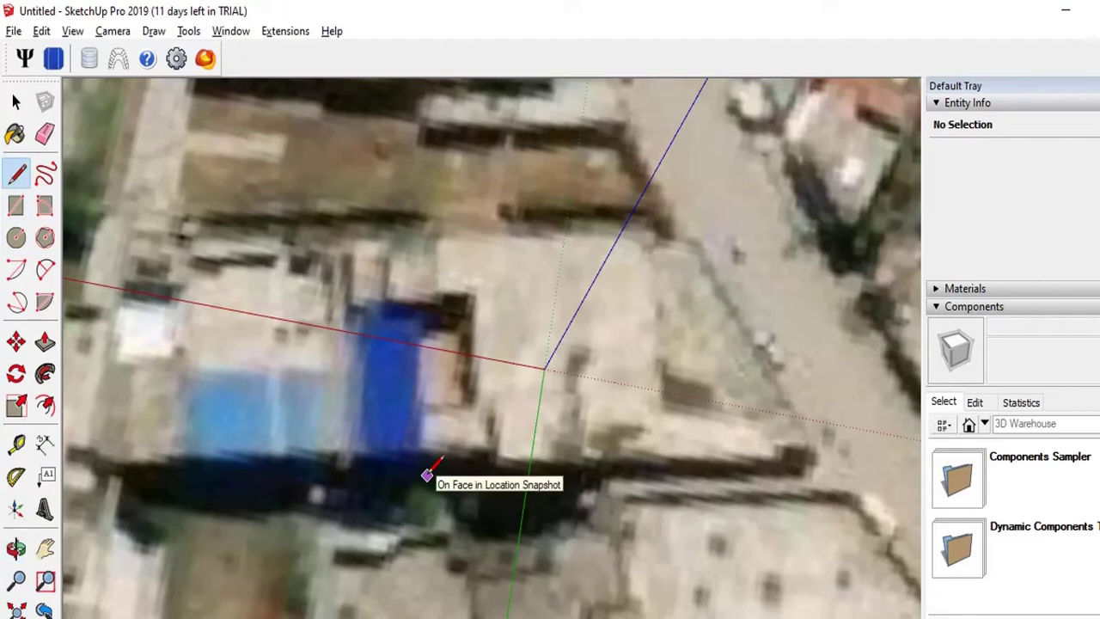
{"action": "left_click", "coordinate": [355, 454]}
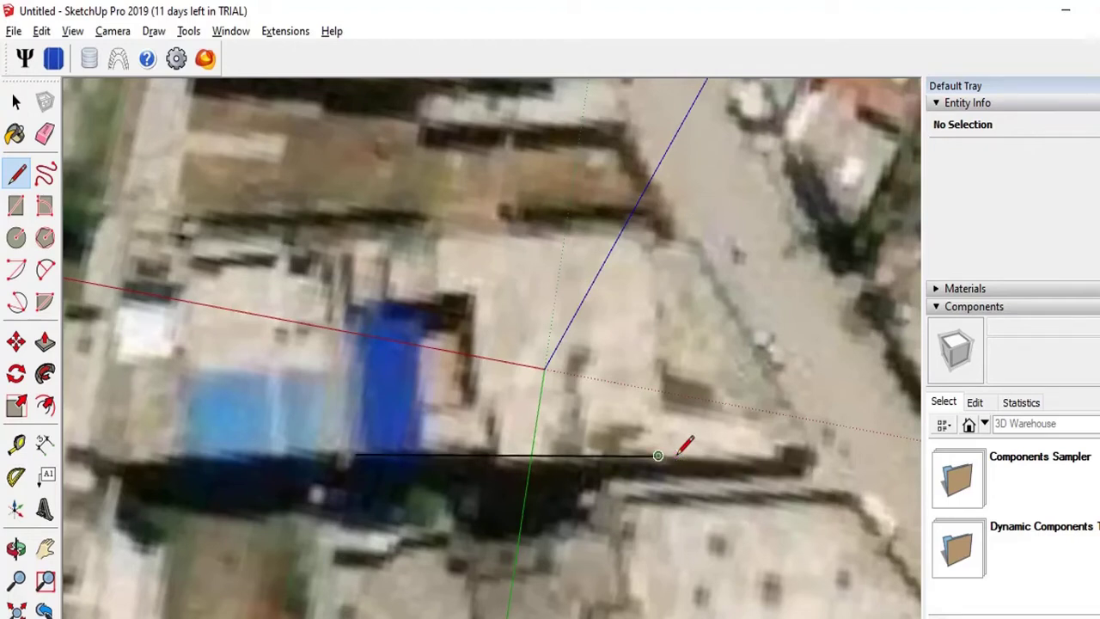
{"action": "left_click", "coordinate": [658, 455]}
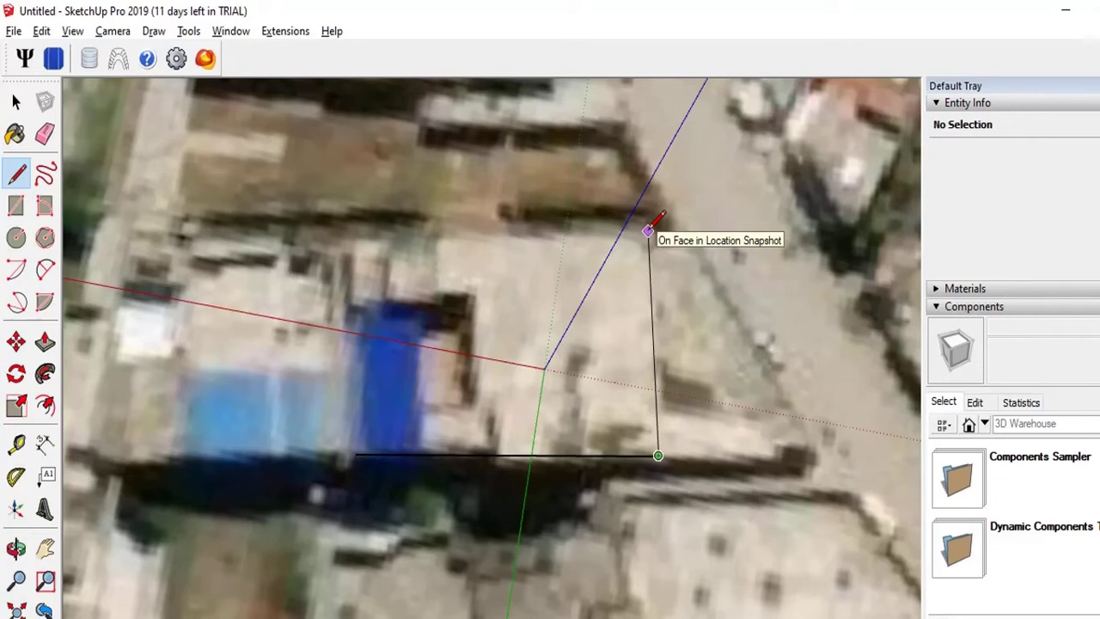
{"action": "left_click", "coordinate": [648, 234]}
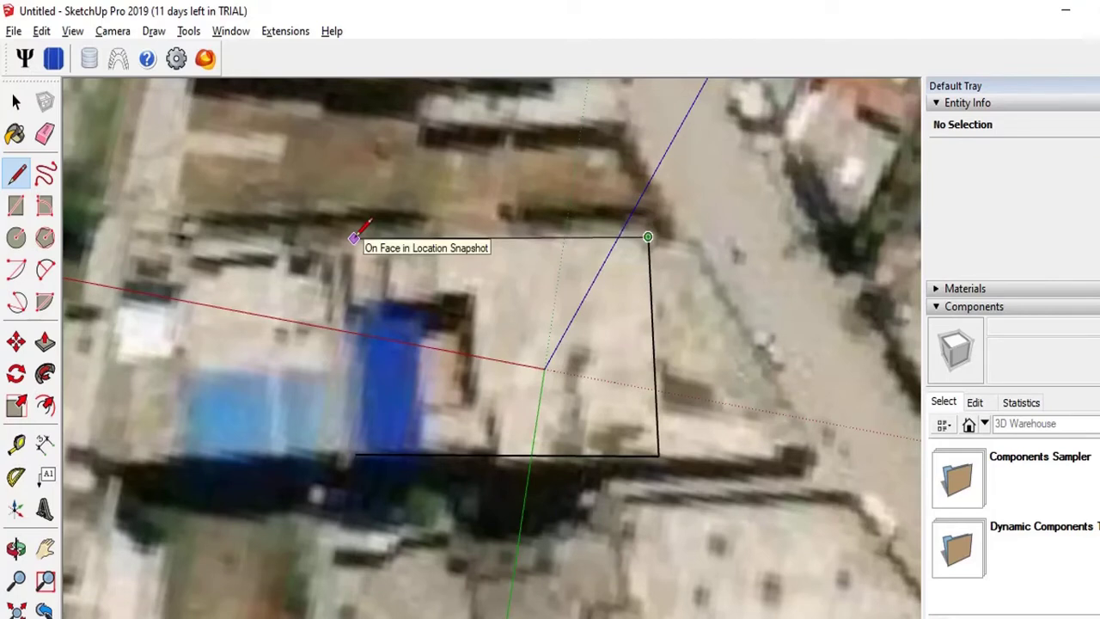
{"action": "left_click", "coordinate": [352, 238]}
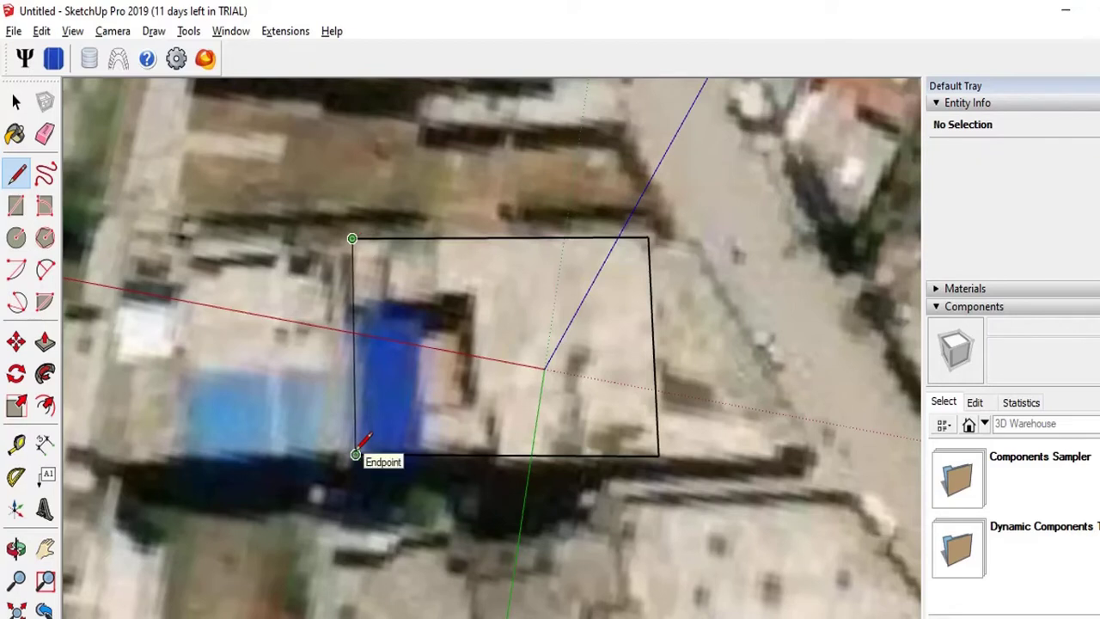
{"action": "left_click", "coordinate": [355, 454]}
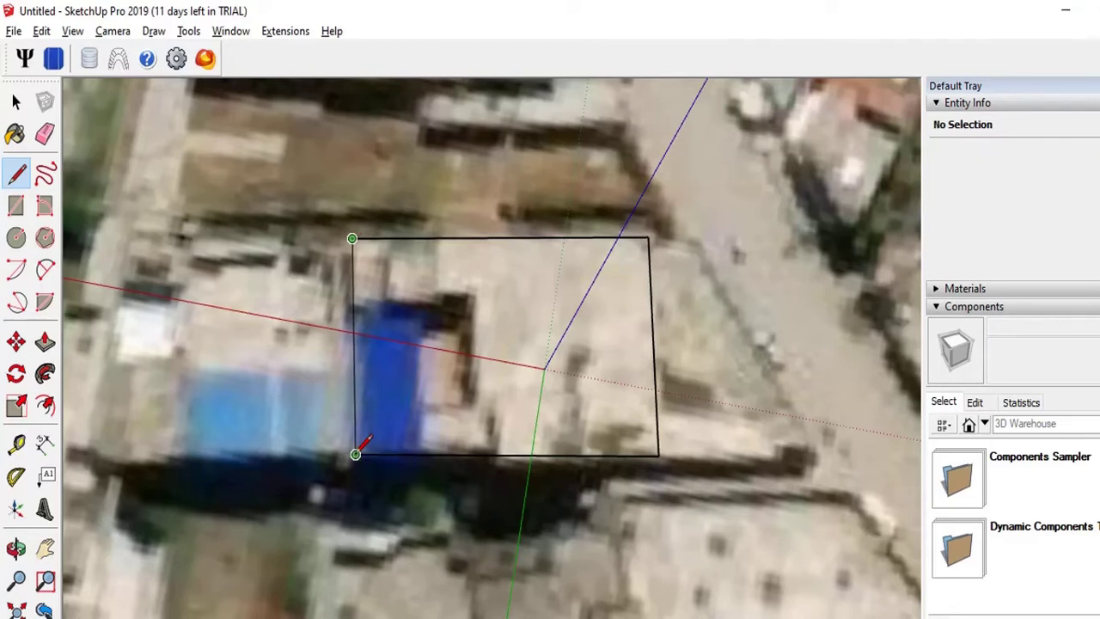
{"action": "left_click", "coordinate": [356, 453]}
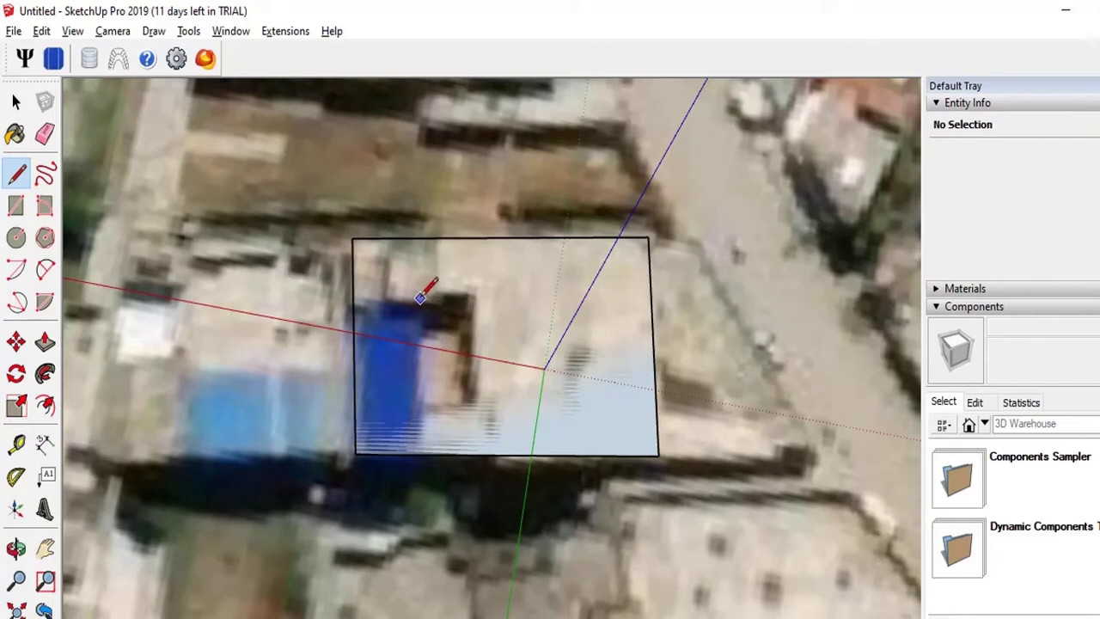
- Draw a small closed rectangle inside the footprint face, then return to Select
{"action": "left_click", "coordinate": [422, 292]}
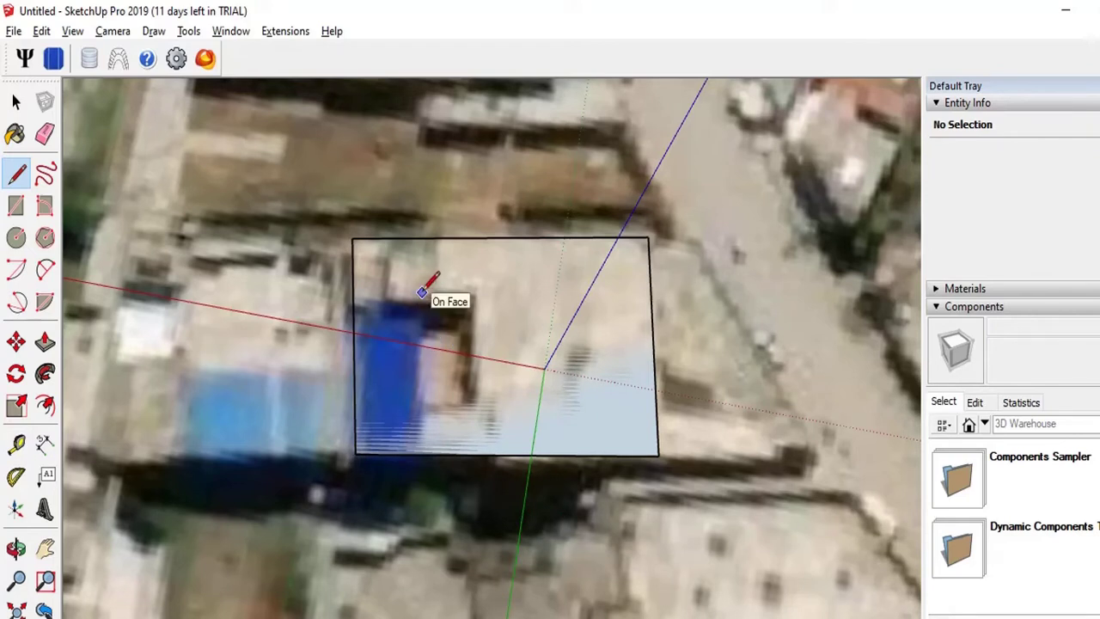
{"action": "left_click", "coordinate": [473, 290]}
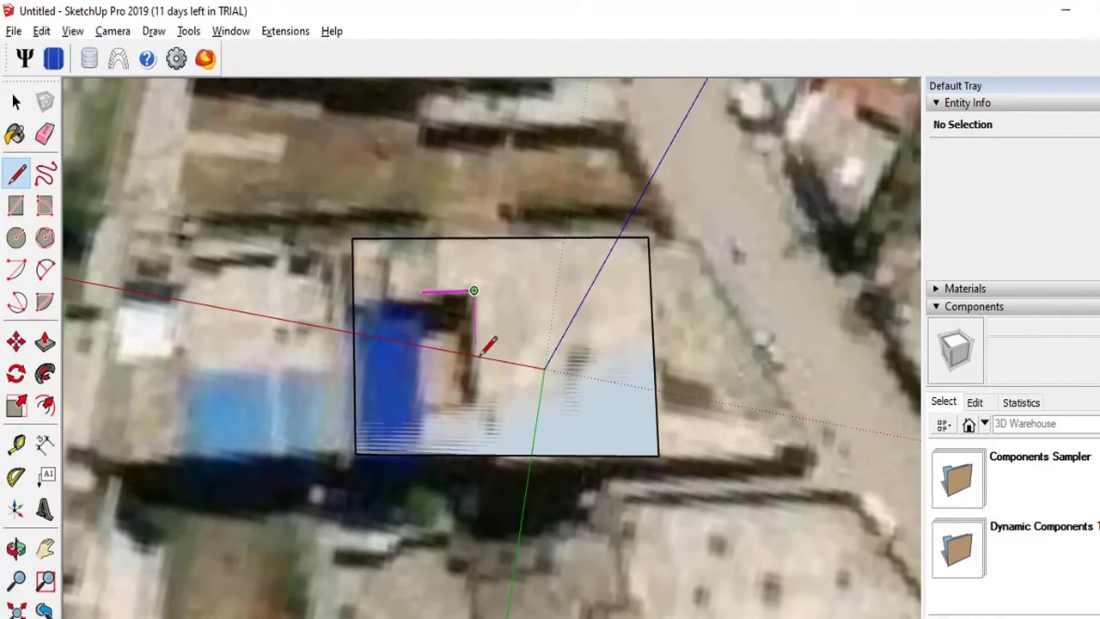
{"action": "left_click", "coordinate": [476, 400]}
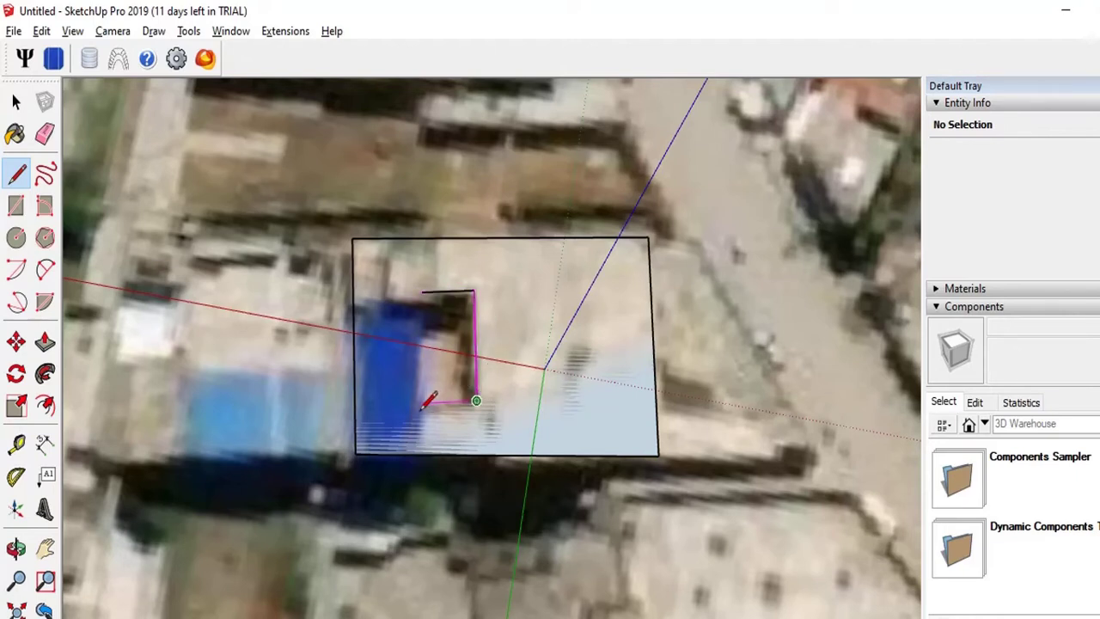
{"action": "left_click", "coordinate": [417, 401]}
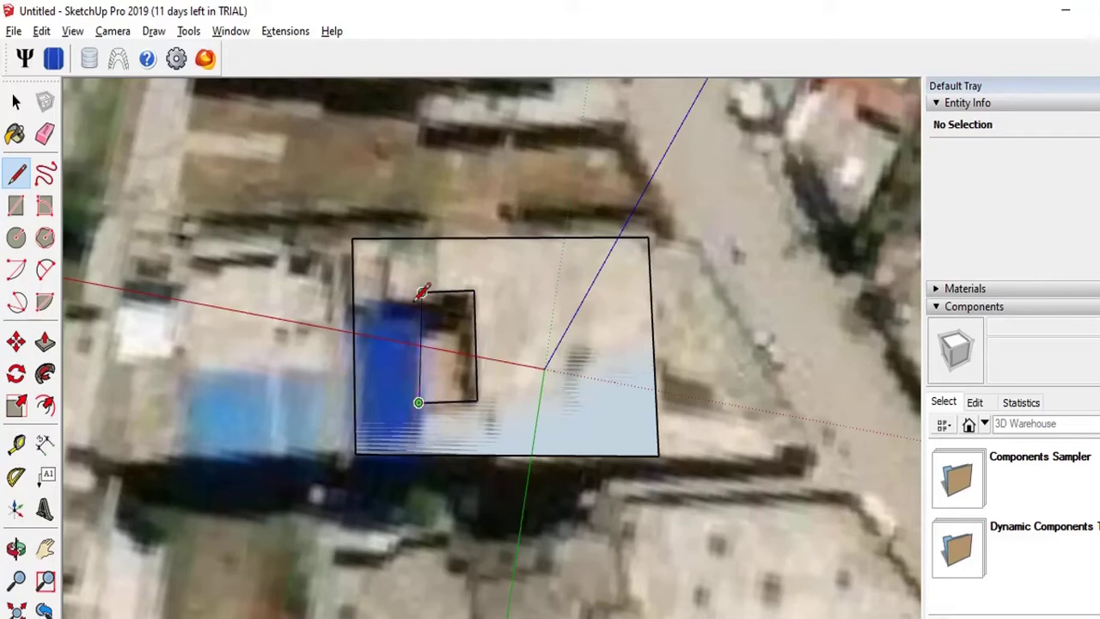
{"action": "left_click", "coordinate": [421, 292]}
{"action": "key", "text": "space"}
{"action": "mouse_move", "coordinate": [421, 292]}
{"action": "middle_mouse_down"}
{"action": "mouse_move", "coordinate": [458, 453]}
{"action": "mouse_move", "coordinate": [519, 448]}
{"action": "middle_mouse_up"}
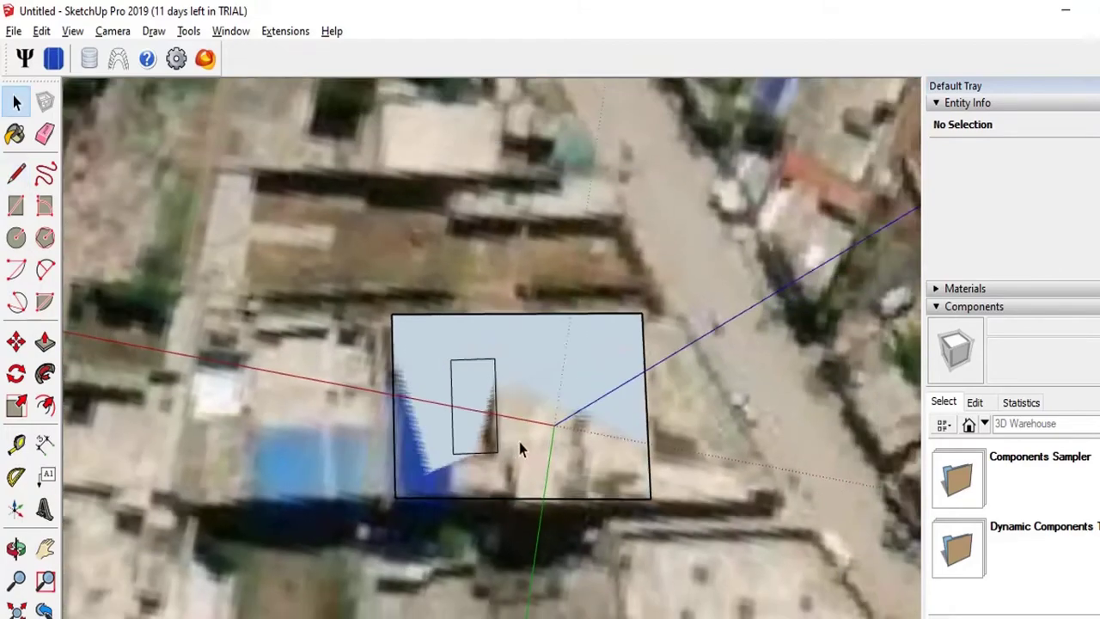
- Zoom in and out on the Google Earth imagery to compare the mosque roof layout
{"action": "scroll", "coordinate": [519, 442], "scroll_direction": "down", "scroll_amount": 3}
{"action": "scroll", "coordinate": [519, 442], "scroll_direction": "down", "scroll_amount": 1}
{"action": "scroll", "coordinate": [519, 441], "scroll_direction": "up", "scroll_amount": 3}
{"action": "scroll", "coordinate": [519, 442], "scroll_direction": "down", "scroll_amount": 2}
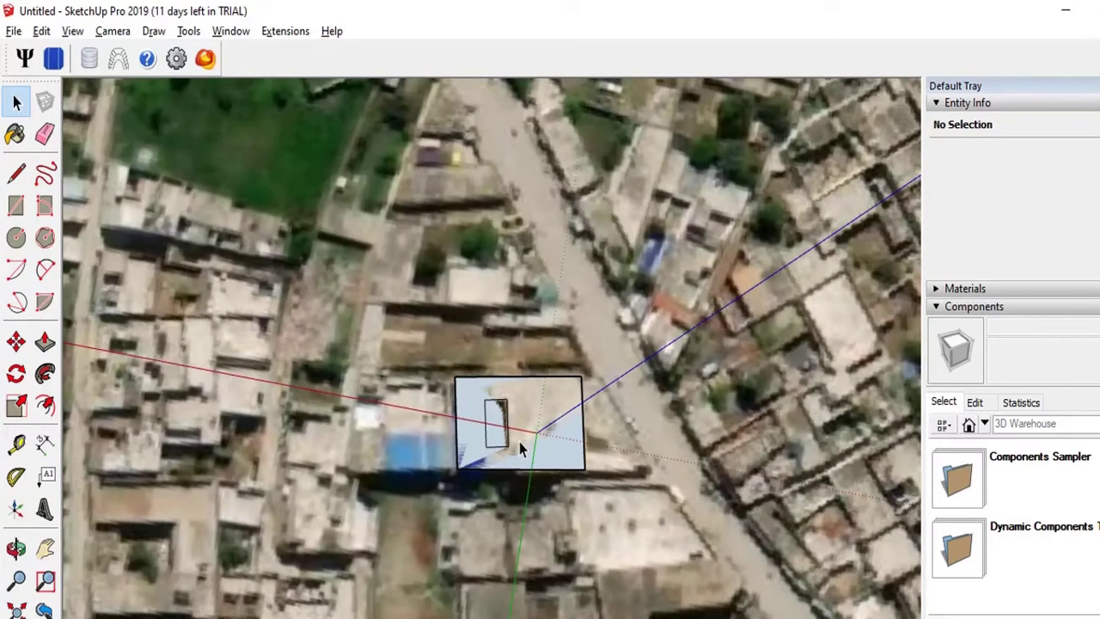
{"action": "scroll", "coordinate": [519, 441], "scroll_direction": "down", "scroll_amount": 2}
{"action": "scroll", "coordinate": [520, 445], "scroll_direction": "up", "scroll_amount": 3}
{"action": "scroll", "coordinate": [512, 440], "scroll_direction": "up", "scroll_amount": 3}
{"action": "scroll", "coordinate": [481, 435], "scroll_direction": "up", "scroll_amount": 3}
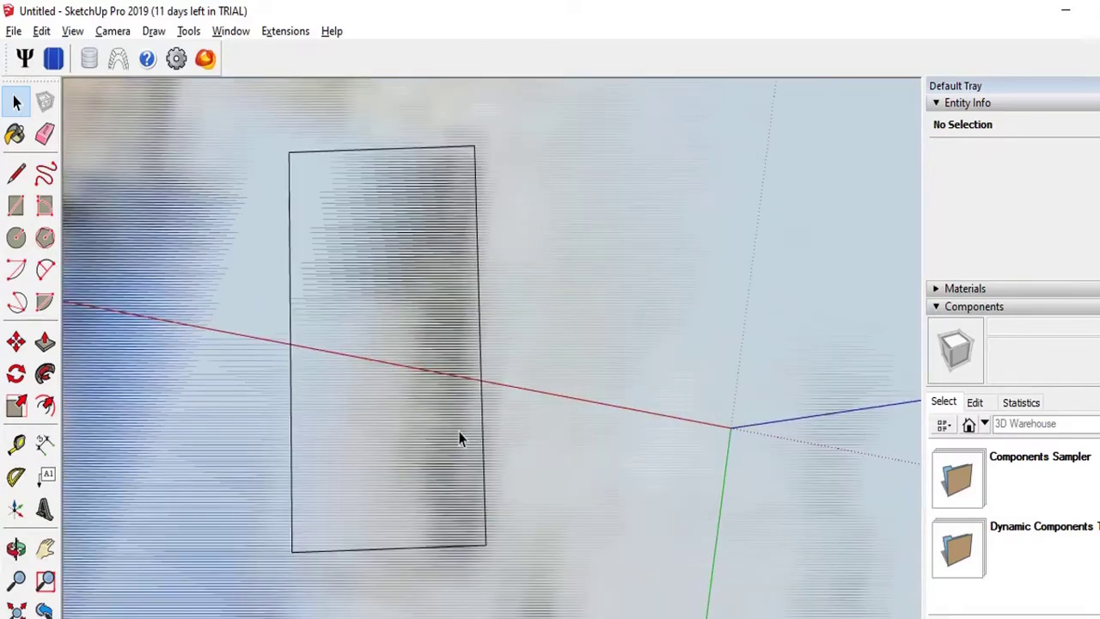
{"action": "scroll", "coordinate": [459, 438], "scroll_direction": "down", "scroll_amount": 3}
{"action": "scroll", "coordinate": [456, 437], "scroll_direction": "down", "scroll_amount": 2}
{"action": "scroll", "coordinate": [464, 437], "scroll_direction": "down", "scroll_amount": 1}
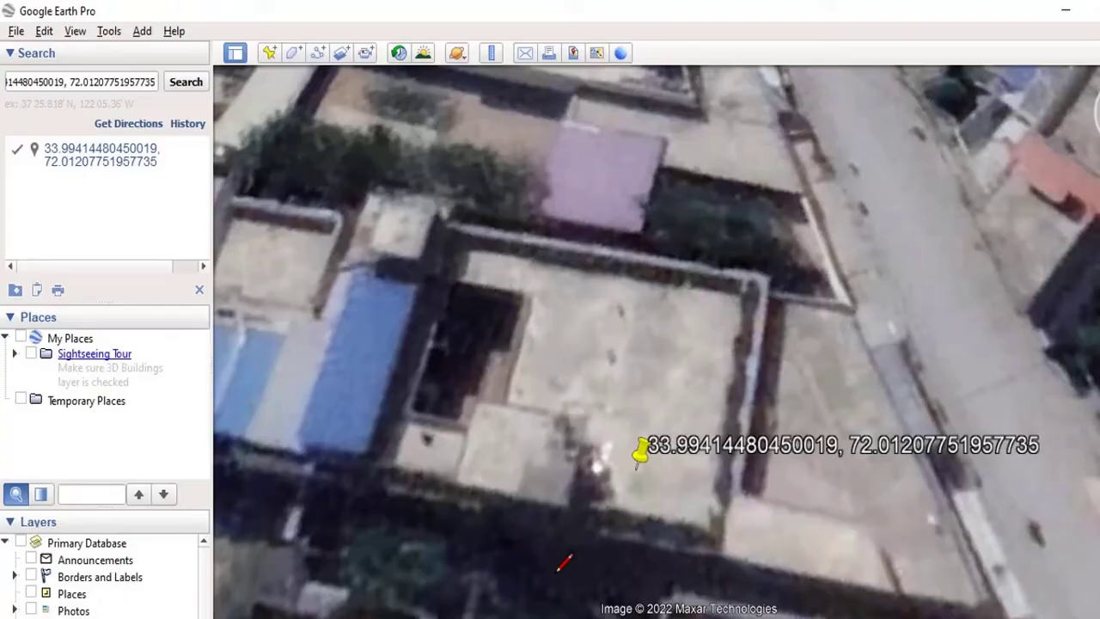
- Back in SketchUp, zoom out over the footprint and pick the Line tool
{"action": "key", "text": "alt+Tab"}
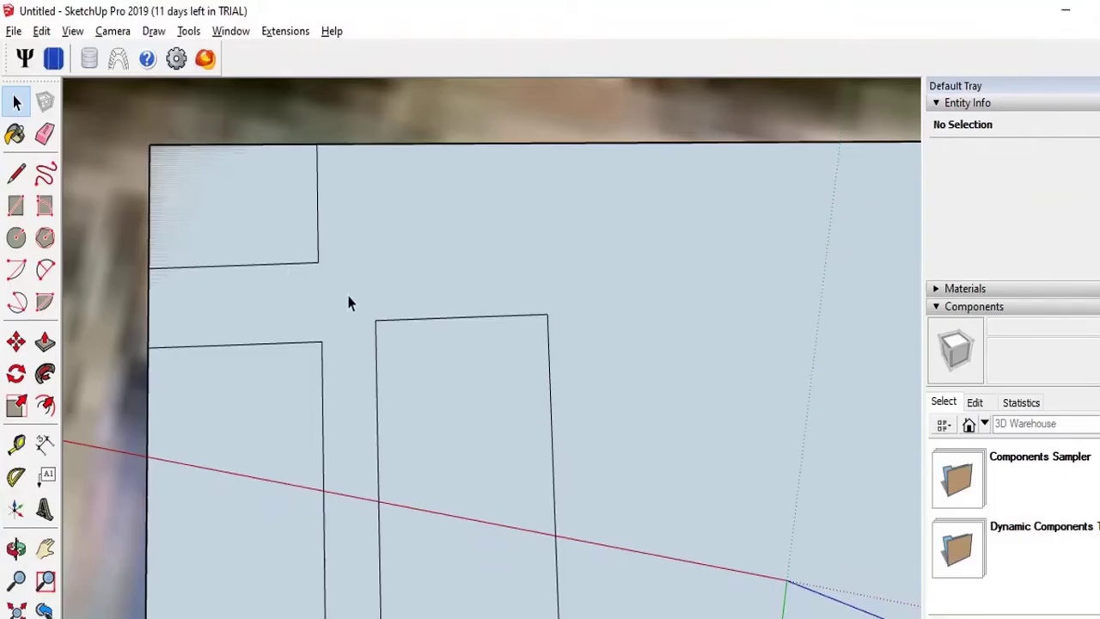
{"action": "scroll", "coordinate": [350, 305], "scroll_direction": "down", "scroll_amount": 2}
{"action": "scroll", "coordinate": [351, 309], "scroll_direction": "down", "scroll_amount": 2}
{"action": "scroll", "coordinate": [351, 344], "scroll_direction": "down", "scroll_amount": 2}
{"action": "scroll", "coordinate": [351, 352], "scroll_direction": "down", "scroll_amount": 1}
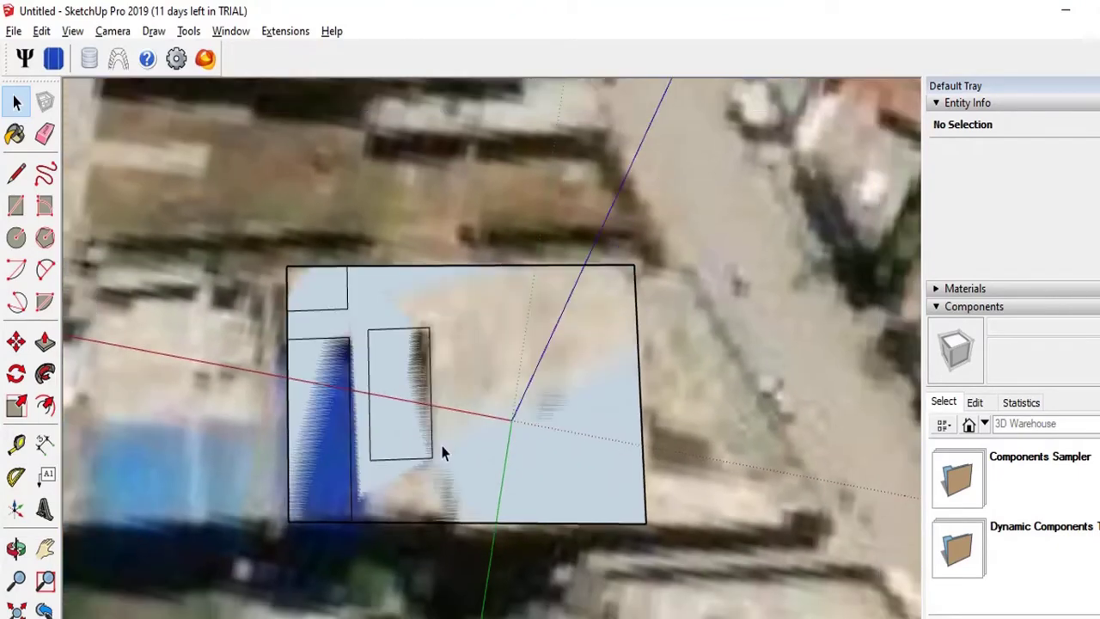
{"action": "scroll", "coordinate": [490, 464], "scroll_direction": "down", "scroll_amount": 1}
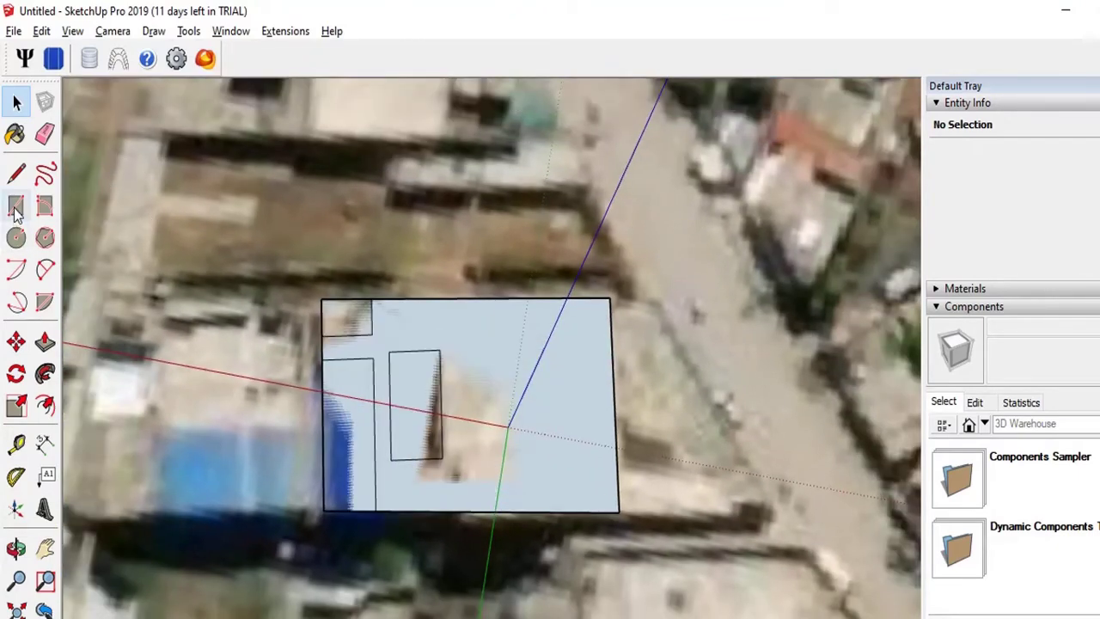
{"action": "left_click", "coordinate": [17, 174]}
{"action": "scroll", "coordinate": [475, 505], "scroll_direction": "up", "scroll_amount": 1}
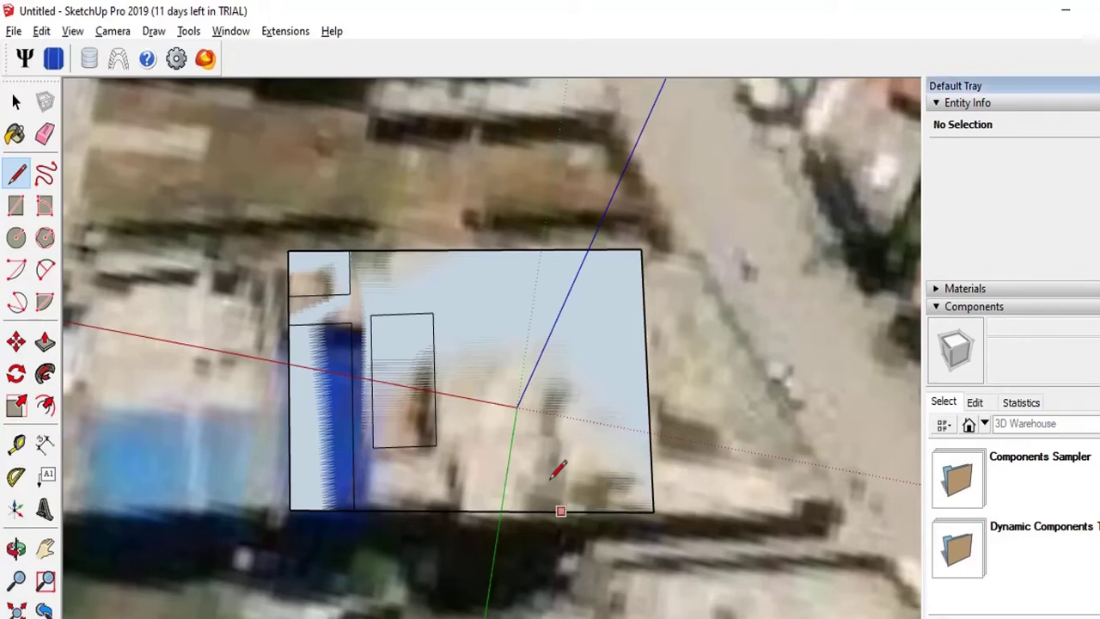
- Return to Select, then select and deselect the tall inner rectangle face
{"action": "key", "text": "space"}
{"action": "middle_click_drag", "start_coordinate": [559, 464], "coordinate": [378, 398]}
{"action": "left_click", "coordinate": [339, 395]}
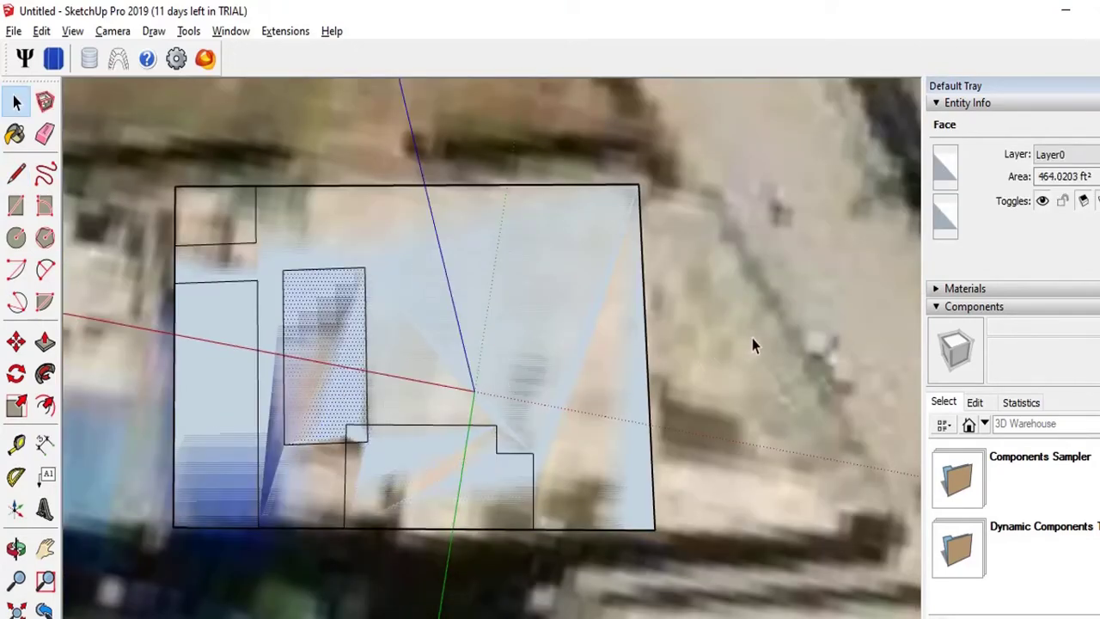
{"action": "left_click", "coordinate": [526, 468]}
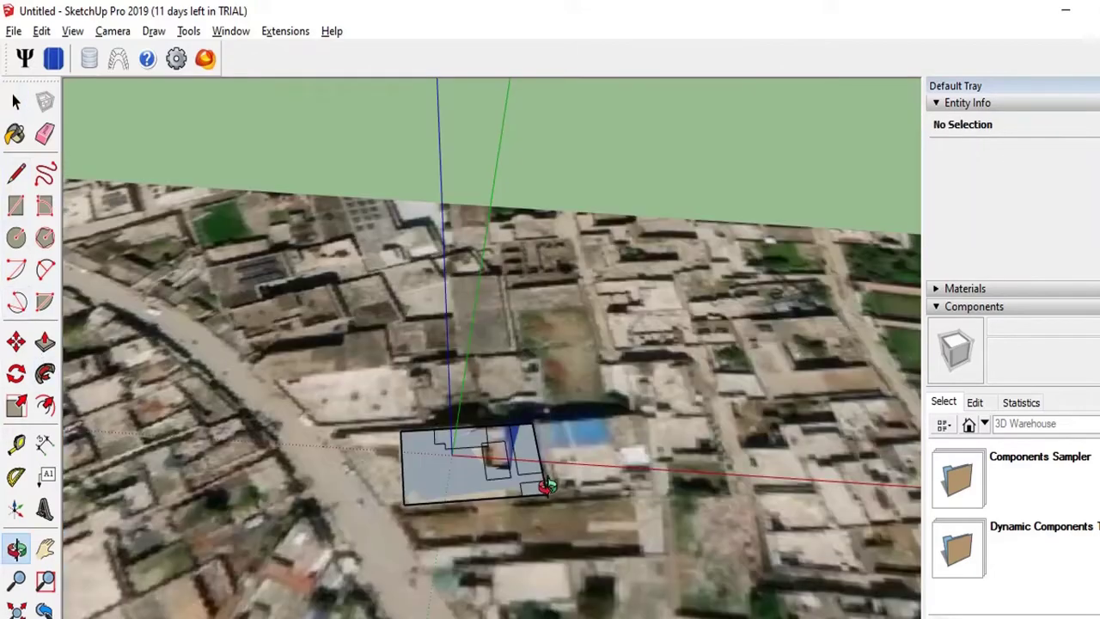
- Orbit and zoom around the footprint, then select the main floor face (3474.8144 ft²)
{"action": "mouse_move", "coordinate": [546, 486]}
{"action": "left_mouse_down"}
{"action": "mouse_move", "coordinate": [546, 497]}
{"action": "mouse_move", "coordinate": [404, 542]}
{"action": "mouse_move", "coordinate": [530, 405]}
{"action": "left_mouse_up"}
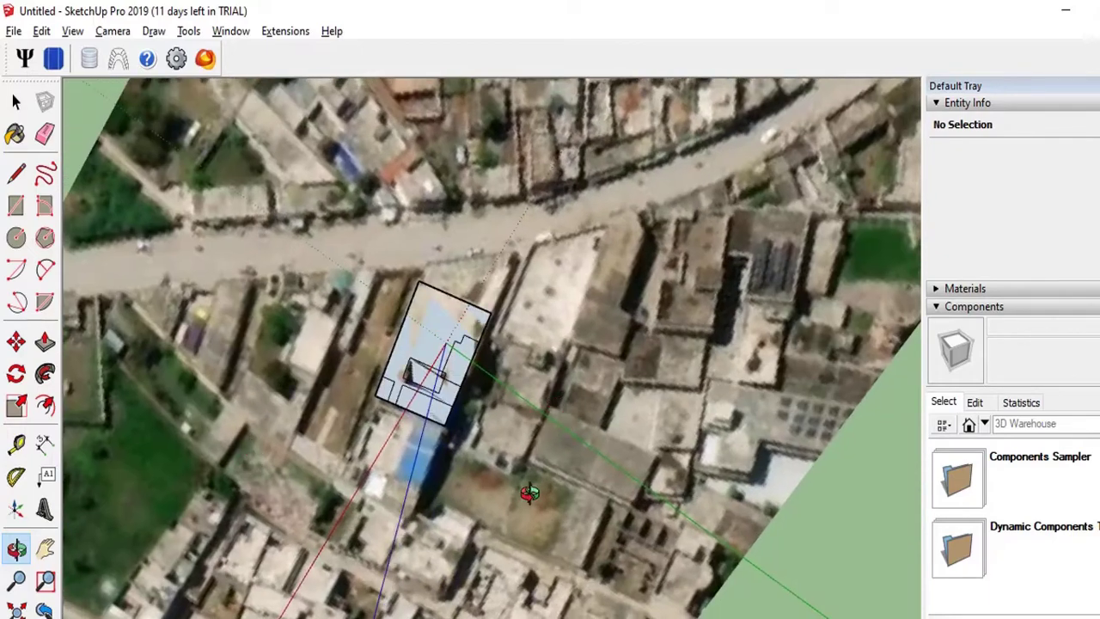
{"action": "left_click_drag", "start_coordinate": [529, 493], "coordinate": [223, 405]}
{"action": "mouse_move", "coordinate": [509, 529]}
{"action": "left_mouse_down"}
{"action": "mouse_move", "coordinate": [730, 373]}
{"action": "mouse_move", "coordinate": [664, 470]}
{"action": "mouse_move", "coordinate": [546, 537]}
{"action": "left_mouse_up"}
{"action": "scroll", "coordinate": [609, 420], "scroll_direction": "up", "scroll_amount": 2}
{"action": "scroll", "coordinate": [541, 450], "scroll_direction": "up", "scroll_amount": 1}
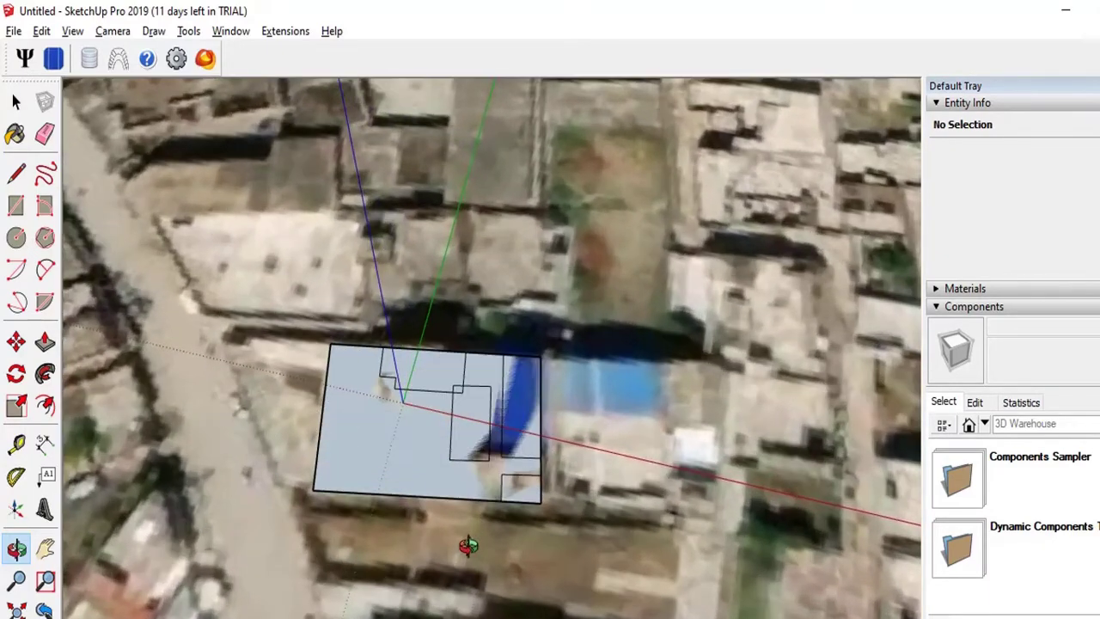
{"action": "left_click", "coordinate": [12, 101]}
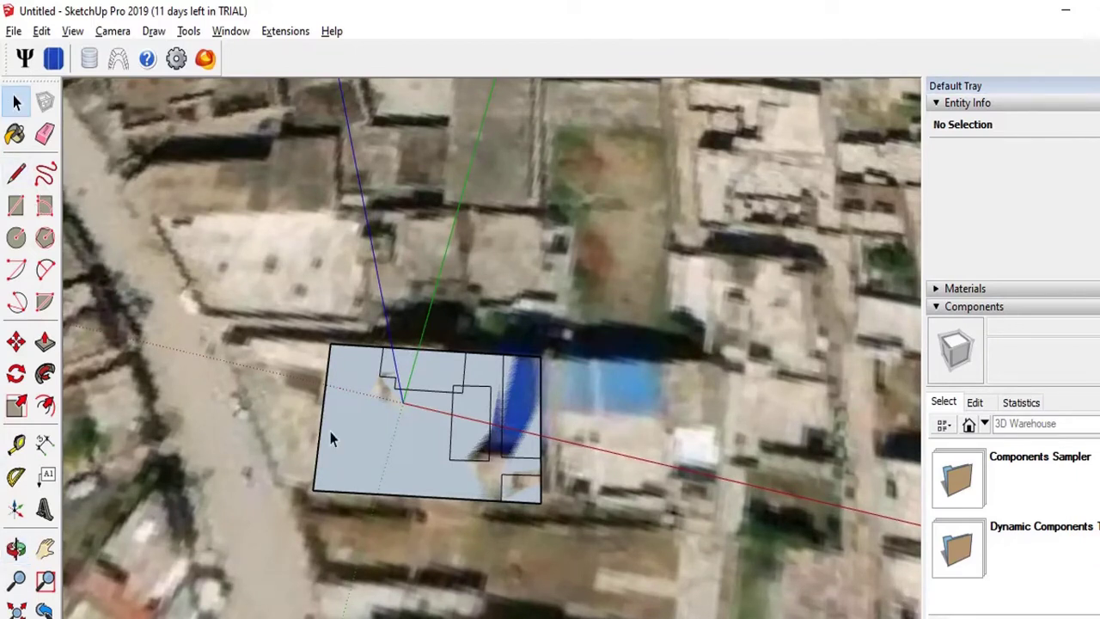
{"action": "left_click", "coordinate": [376, 438]}
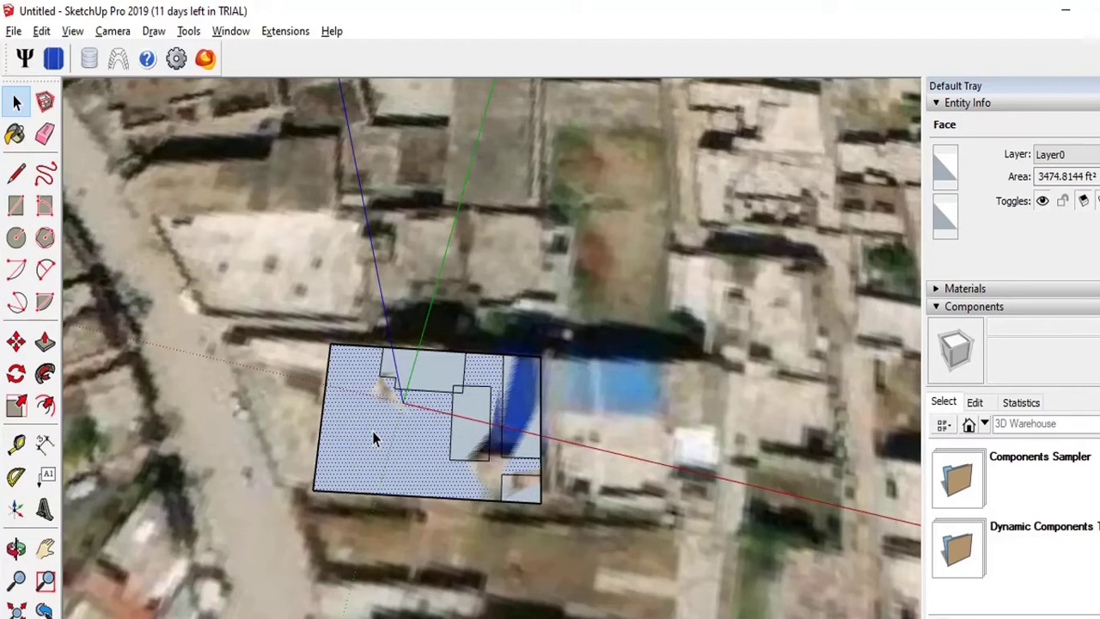
- Push/Pull the main footprint face up into a 3D block
{"action": "key", "text": "p"}
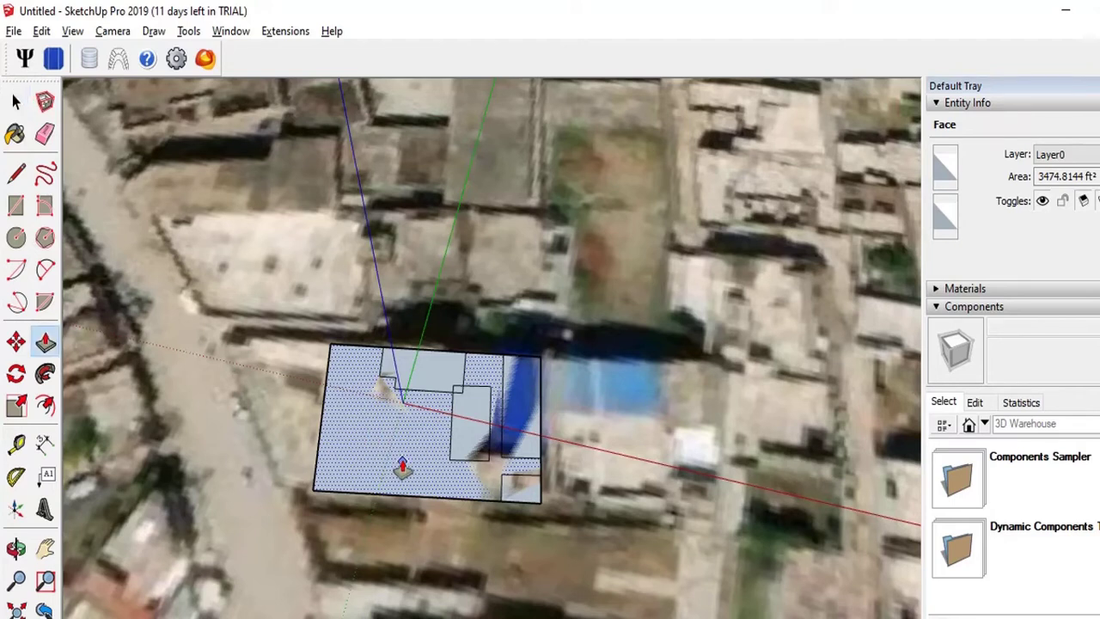
{"action": "left_click_drag", "start_coordinate": [403, 468], "coordinate": [402, 441]}
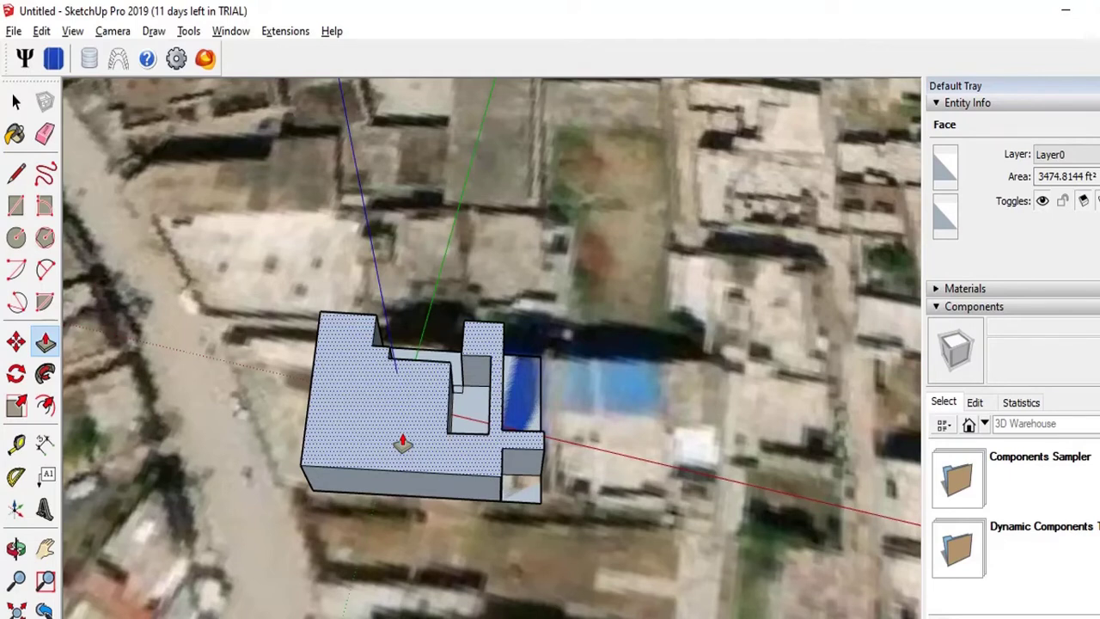
{"action": "middle_click_drag", "start_coordinate": [402, 442], "coordinate": [404, 451]}
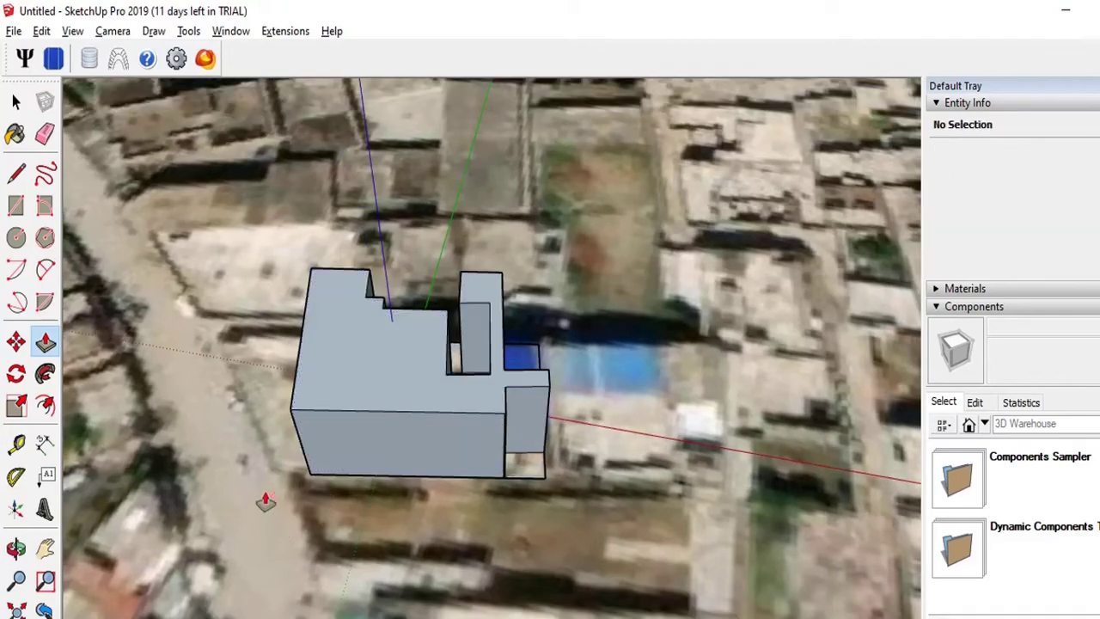
{"action": "key", "text": "o"}
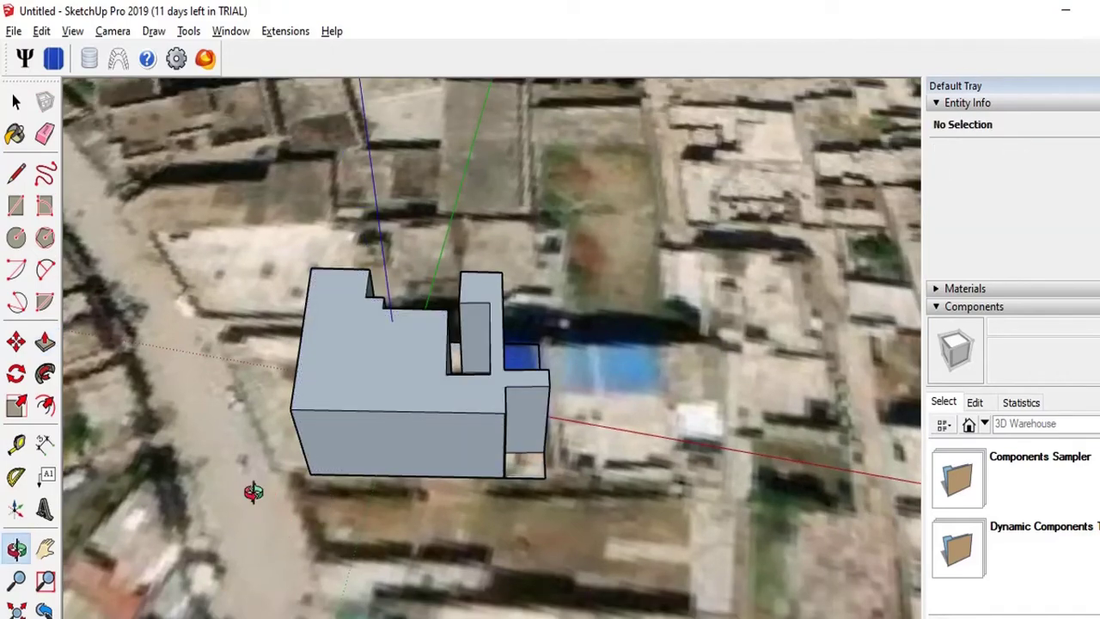
{"action": "mouse_move", "coordinate": [258, 494]}
{"action": "left_mouse_down"}
{"action": "mouse_move", "coordinate": [459, 525]}
{"action": "mouse_move", "coordinate": [385, 533]}
{"action": "mouse_move", "coordinate": [561, 447]}
{"action": "left_mouse_up"}
- Extrude the lower roof, left side, left strip and corner sections to different heights
{"action": "key", "text": "p"}
{"action": "left_click", "coordinate": [561, 446]}
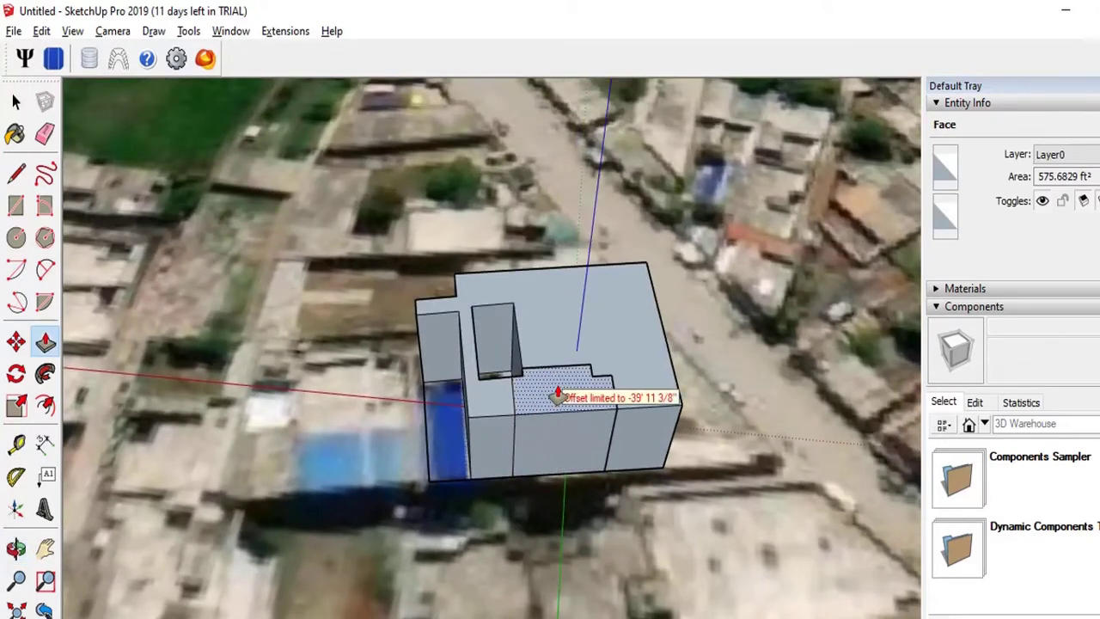
{"action": "left_click", "coordinate": [556, 395]}
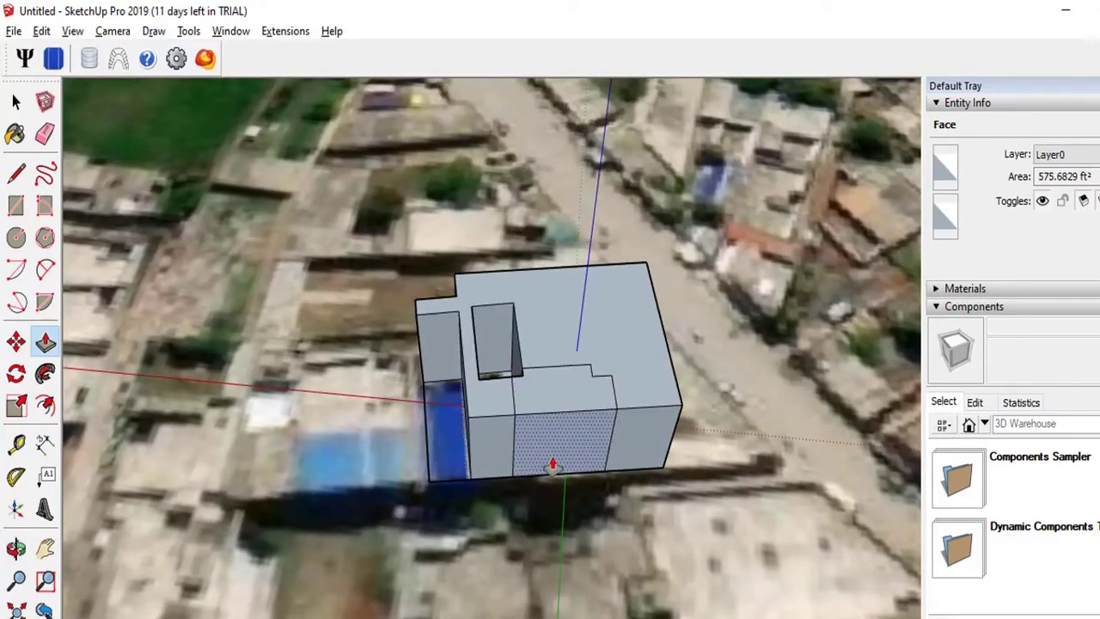
{"action": "left_click", "coordinate": [448, 439]}
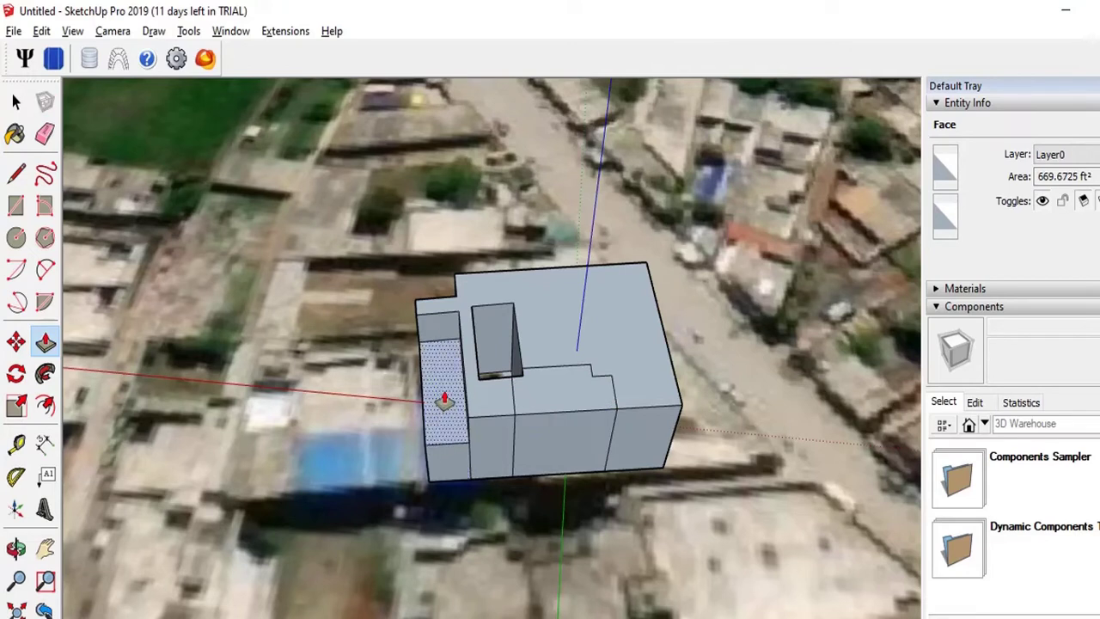
{"action": "left_click", "coordinate": [446, 353]}
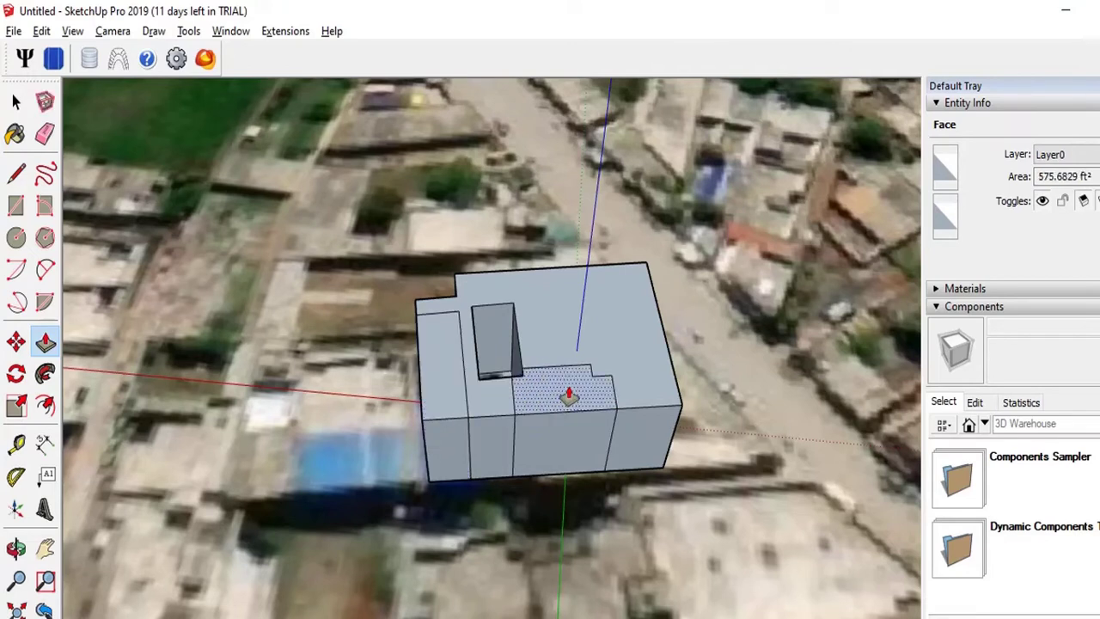
{"action": "left_click", "coordinate": [568, 395]}
{"action": "left_click", "coordinate": [557, 380]}
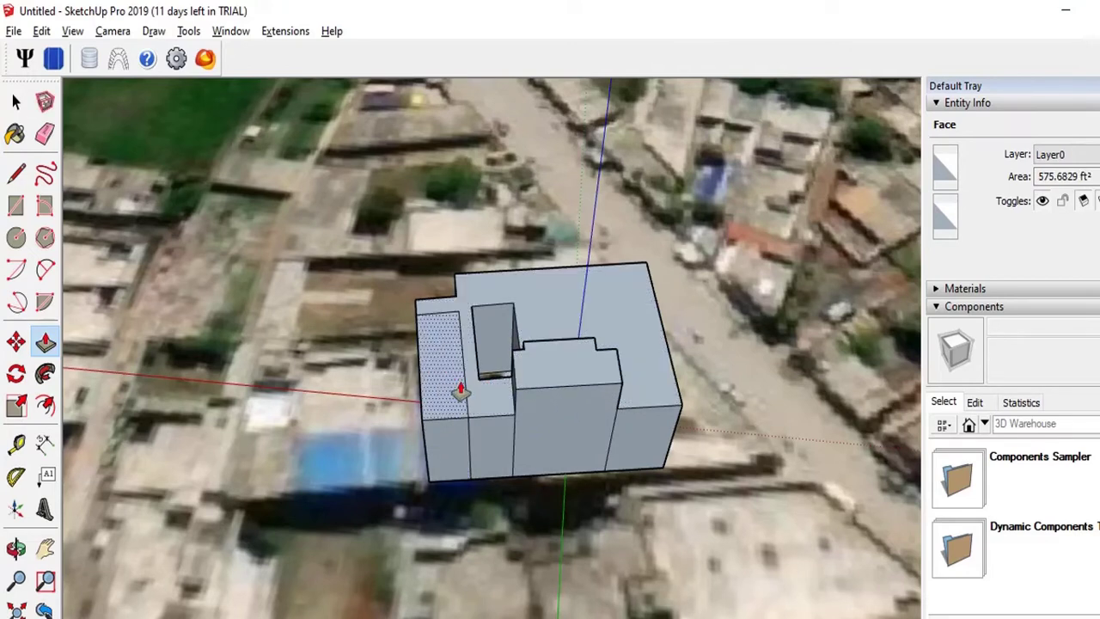
{"action": "left_click", "coordinate": [455, 394]}
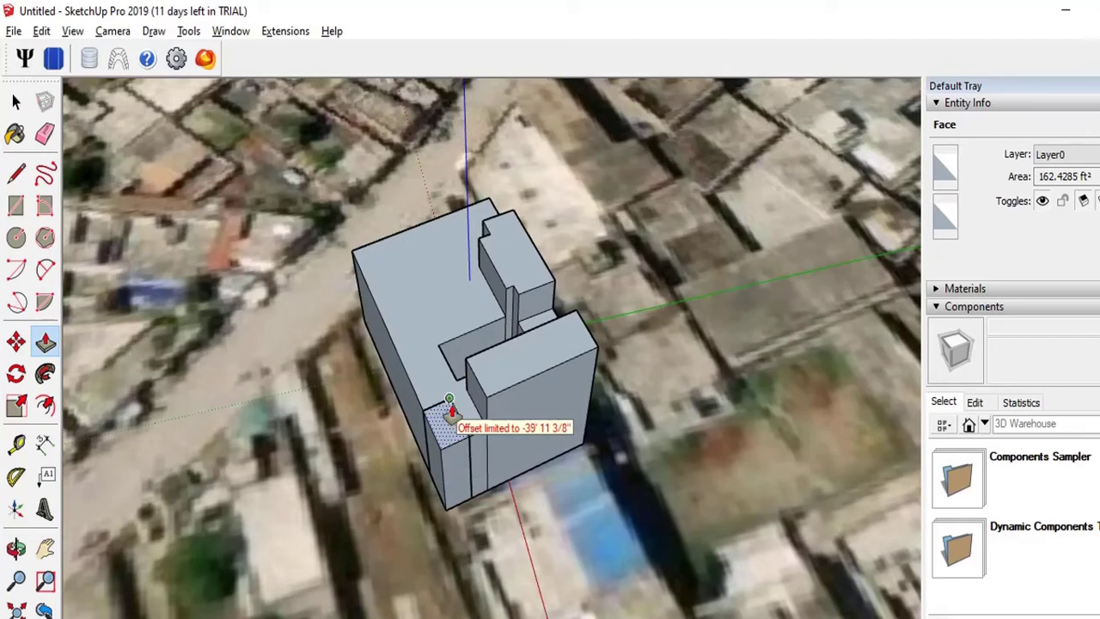
{"action": "left_click", "coordinate": [450, 413]}
{"action": "left_click", "coordinate": [453, 426]}
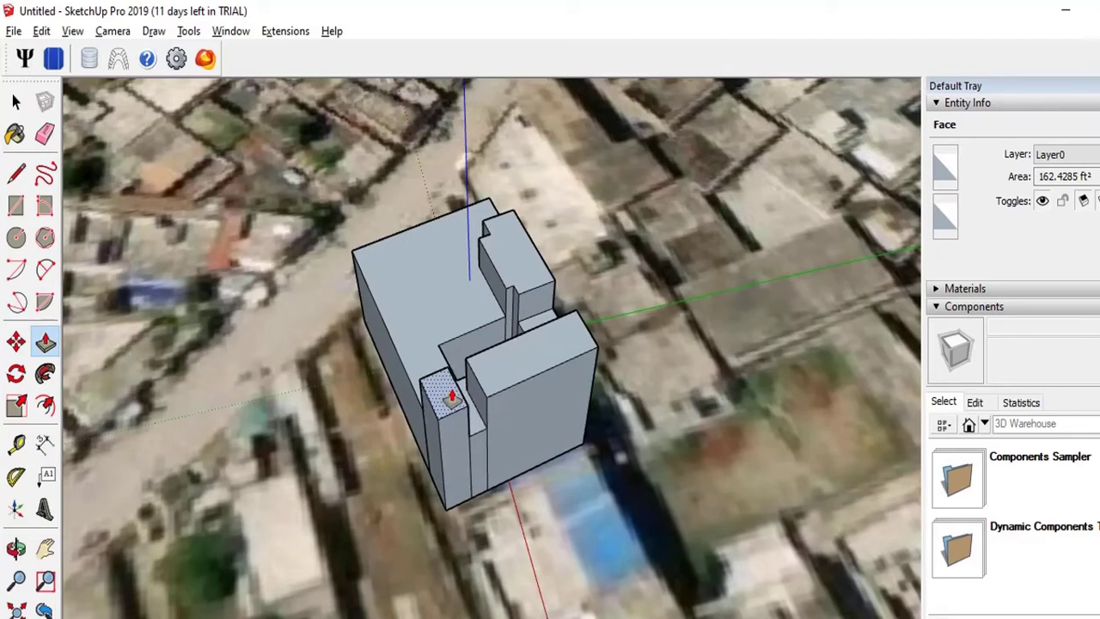
{"action": "left_click", "coordinate": [450, 397]}
- Push the inner courtyard recess face down and orbit to look at the main roof
{"action": "key", "text": "o"}
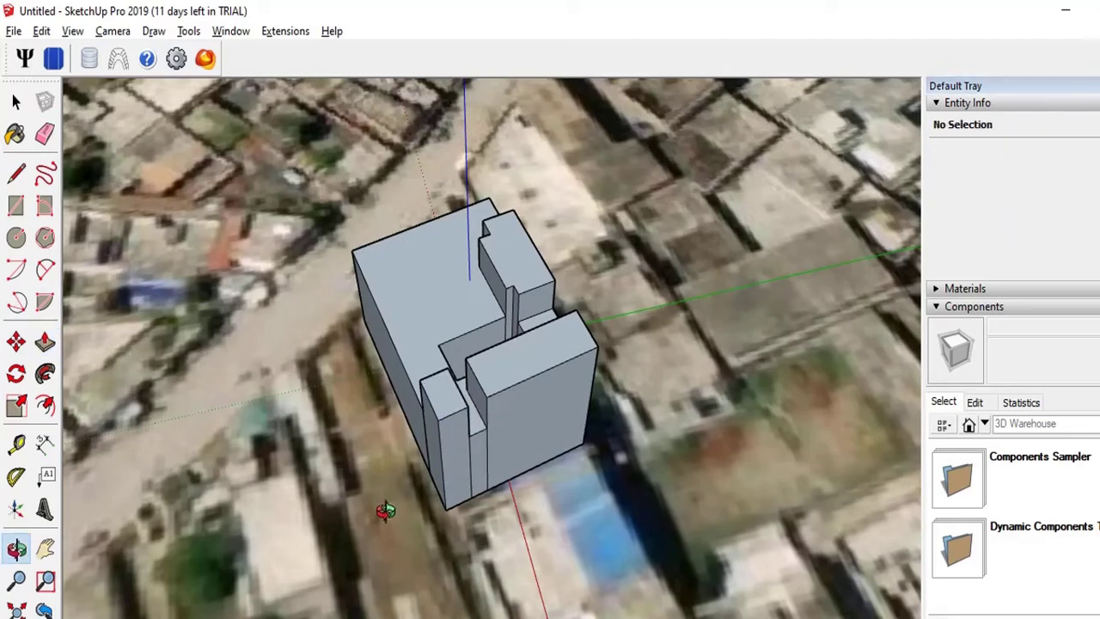
{"action": "mouse_move", "coordinate": [386, 510]}
{"action": "left_mouse_down"}
{"action": "mouse_move", "coordinate": [680, 461]}
{"action": "mouse_move", "coordinate": [638, 545]}
{"action": "mouse_move", "coordinate": [470, 587]}
{"action": "mouse_move", "coordinate": [496, 392]}
{"action": "left_mouse_up"}
{"action": "key", "text": "p"}
{"action": "left_click", "coordinate": [496, 393]}
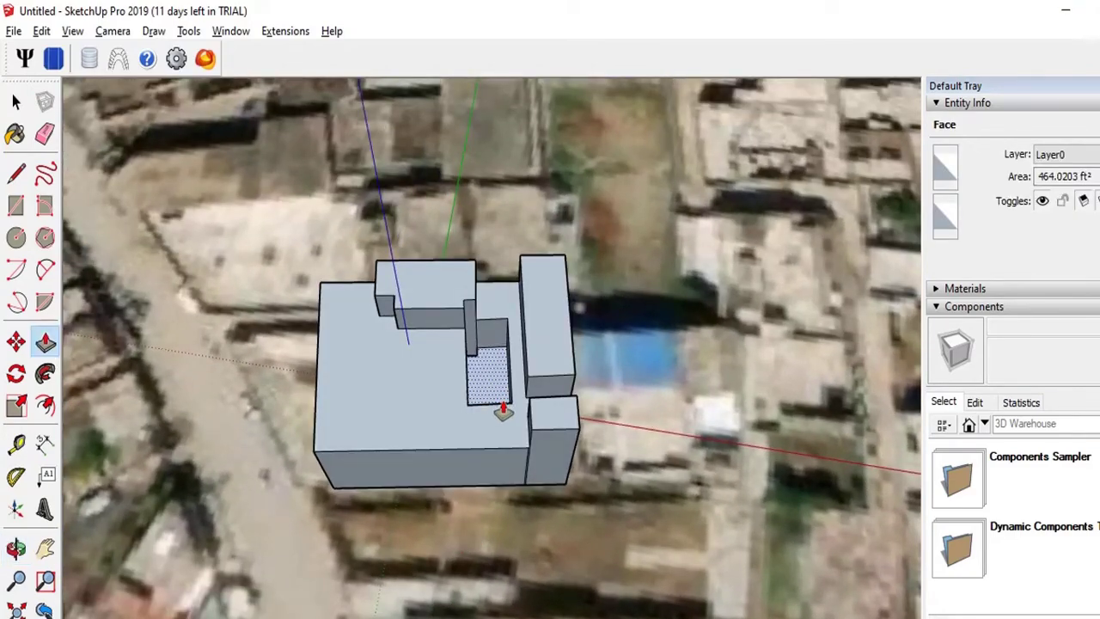
{"action": "key", "text": "o"}
{"action": "mouse_move", "coordinate": [503, 408]}
{"action": "left_mouse_down"}
{"action": "mouse_move", "coordinate": [520, 369]}
{"action": "mouse_move", "coordinate": [525, 524]}
{"action": "mouse_move", "coordinate": [579, 545]}
{"action": "mouse_move", "coordinate": [669, 544]}
{"action": "left_mouse_up"}
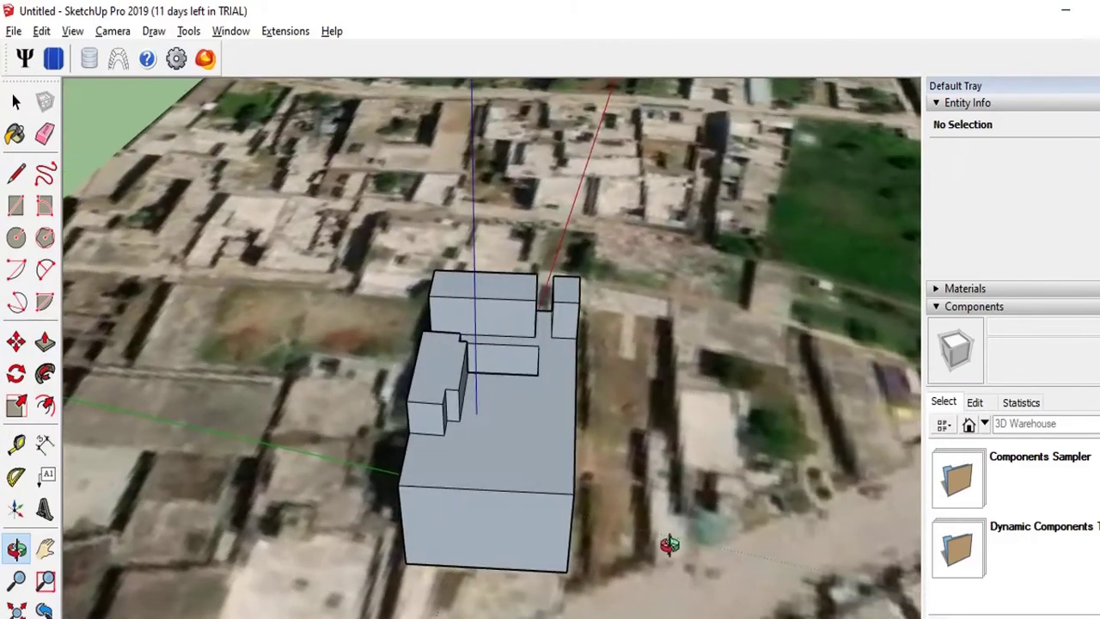
{"action": "left_click_drag", "start_coordinate": [595, 536], "coordinate": [692, 592]}
{"action": "left_click_drag", "start_coordinate": [663, 495], "coordinate": [679, 532]}
- Select the main roof face with Push/Pull active
{"action": "key", "text": "p"}
{"action": "scroll", "coordinate": [587, 550], "scroll_direction": "up", "scroll_amount": 10}
{"action": "left_click", "coordinate": [588, 550]}
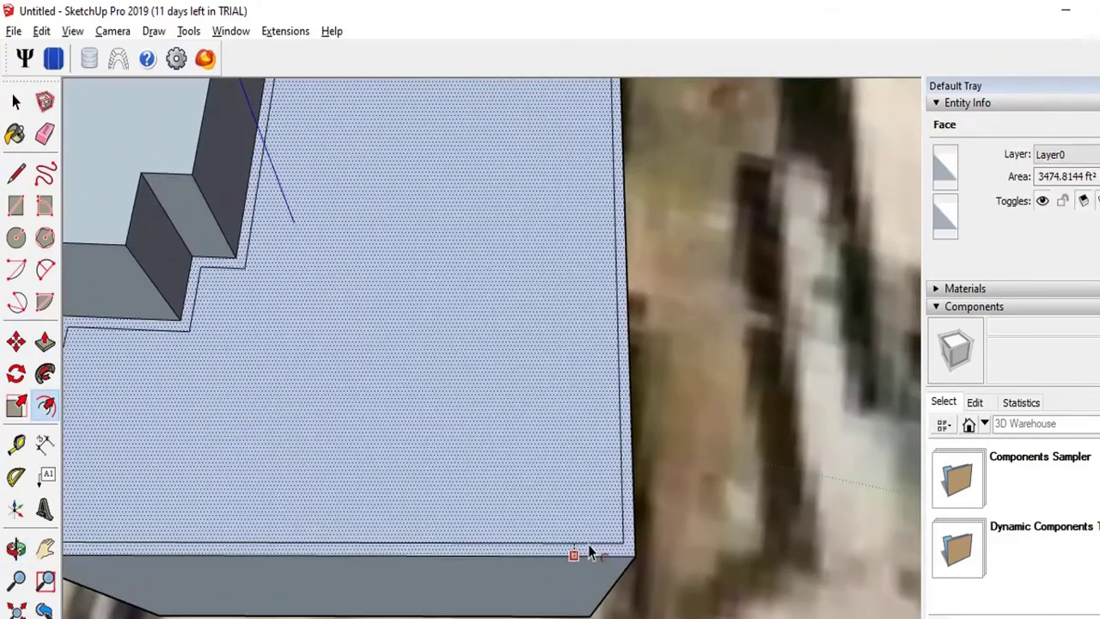
{"action": "scroll", "coordinate": [588, 548], "scroll_direction": "up", "scroll_amount": 2}
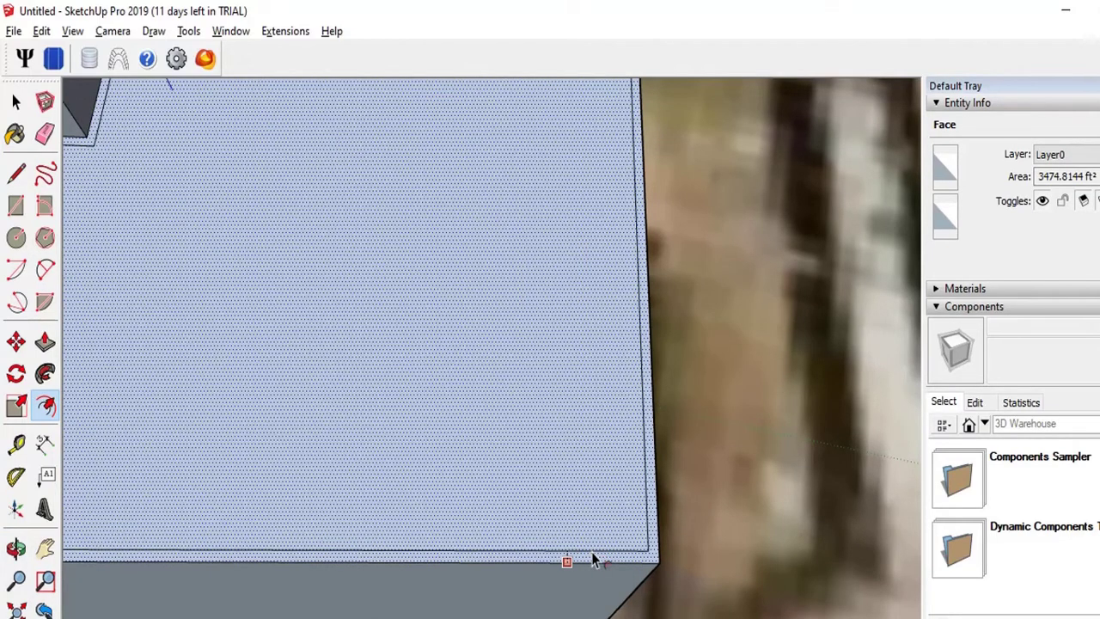
- With the Line tool, zoom to a roof corner and draw a line cutting across the border strip
{"action": "key", "text": "l"}
{"action": "scroll", "coordinate": [167, 375], "scroll_direction": "down", "scroll_amount": 3}
{"action": "scroll", "coordinate": [167, 378], "scroll_direction": "down", "scroll_amount": 1}
{"action": "scroll", "coordinate": [167, 378], "scroll_direction": "down", "scroll_amount": 2}
{"action": "scroll", "coordinate": [172, 403], "scroll_direction": "down", "scroll_amount": 2}
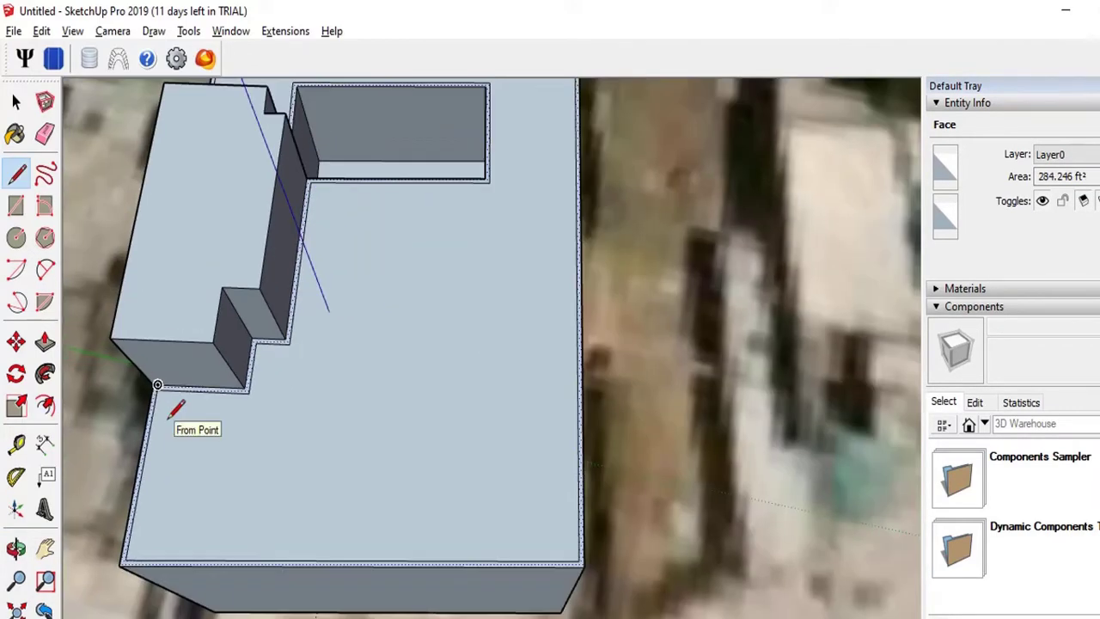
{"action": "scroll", "coordinate": [400, 262], "scroll_direction": "down", "scroll_amount": 1}
{"action": "scroll", "coordinate": [507, 82], "scroll_direction": "up", "scroll_amount": 2}
{"action": "scroll", "coordinate": [528, 90], "scroll_direction": "up", "scroll_amount": 1}
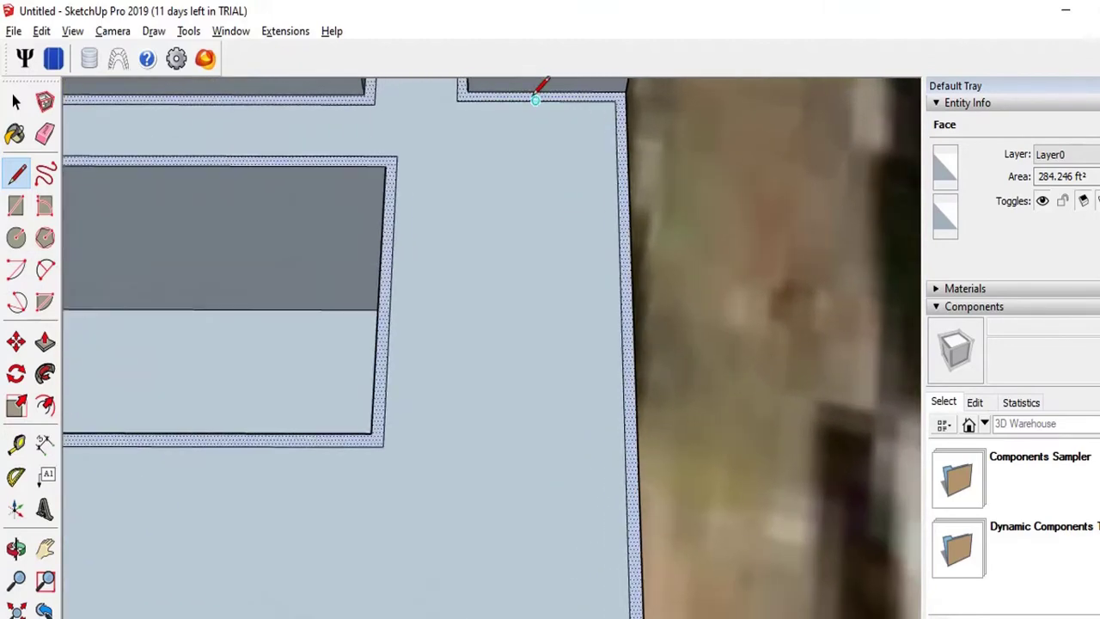
{"action": "scroll", "coordinate": [653, 81], "scroll_direction": "up", "scroll_amount": 1}
{"action": "scroll", "coordinate": [623, 77], "scroll_direction": "up", "scroll_amount": 1}
{"action": "scroll", "coordinate": [619, 98], "scroll_direction": "up", "scroll_amount": 1}
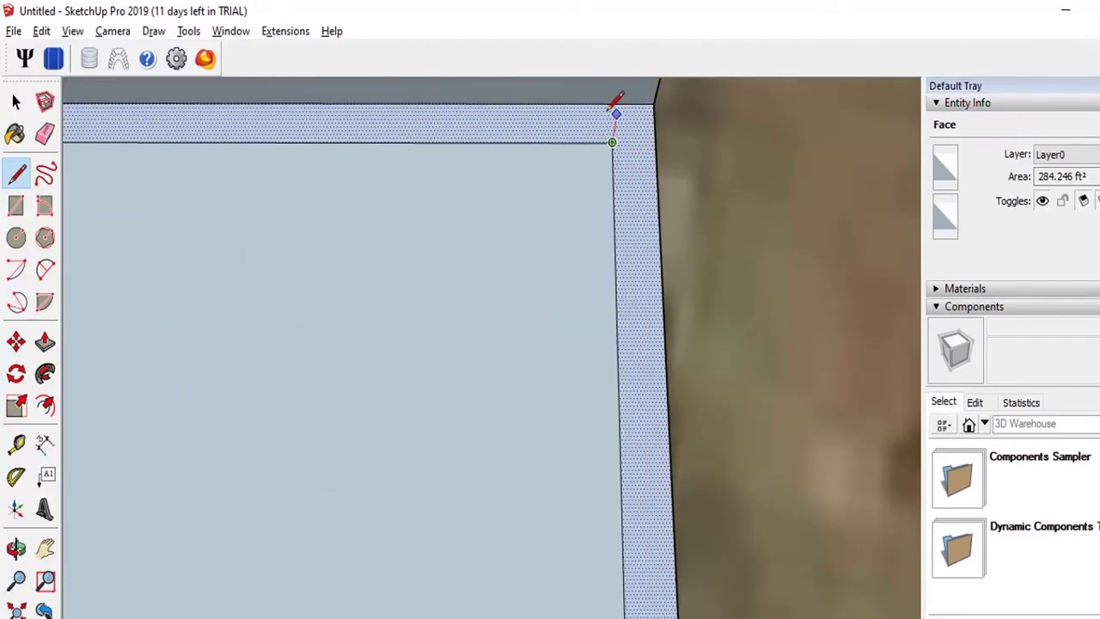
{"action": "scroll", "coordinate": [613, 96], "scroll_direction": "up", "scroll_amount": 1}
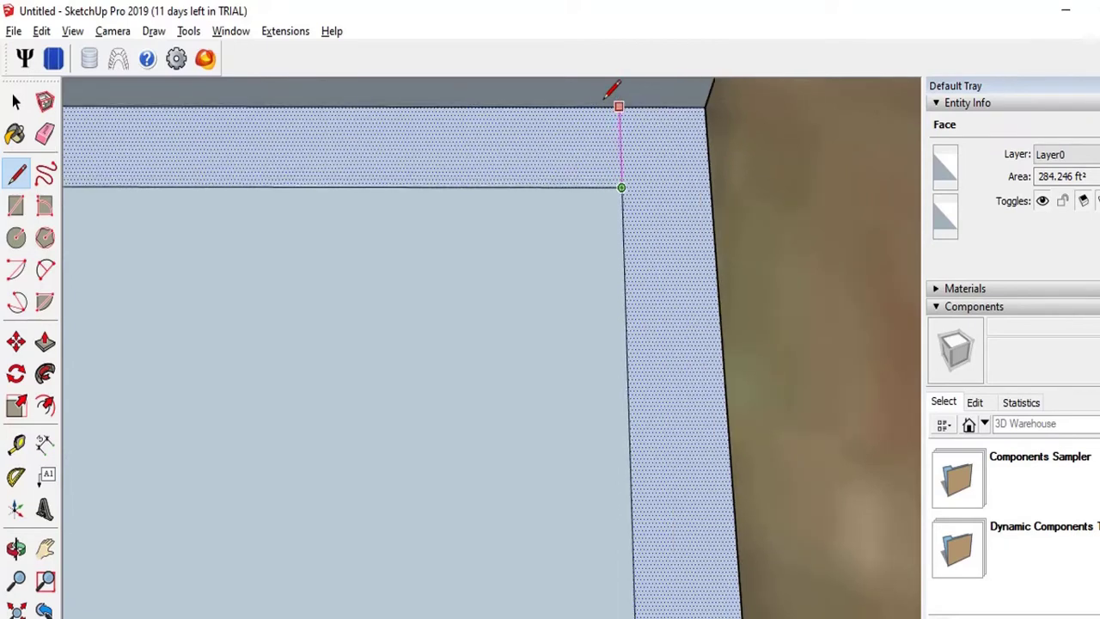
{"action": "scroll", "coordinate": [616, 98], "scroll_direction": "up", "scroll_amount": 1}
{"action": "scroll", "coordinate": [623, 163], "scroll_direction": "down", "scroll_amount": 2}
{"action": "scroll", "coordinate": [593, 258], "scroll_direction": "down", "scroll_amount": 2}
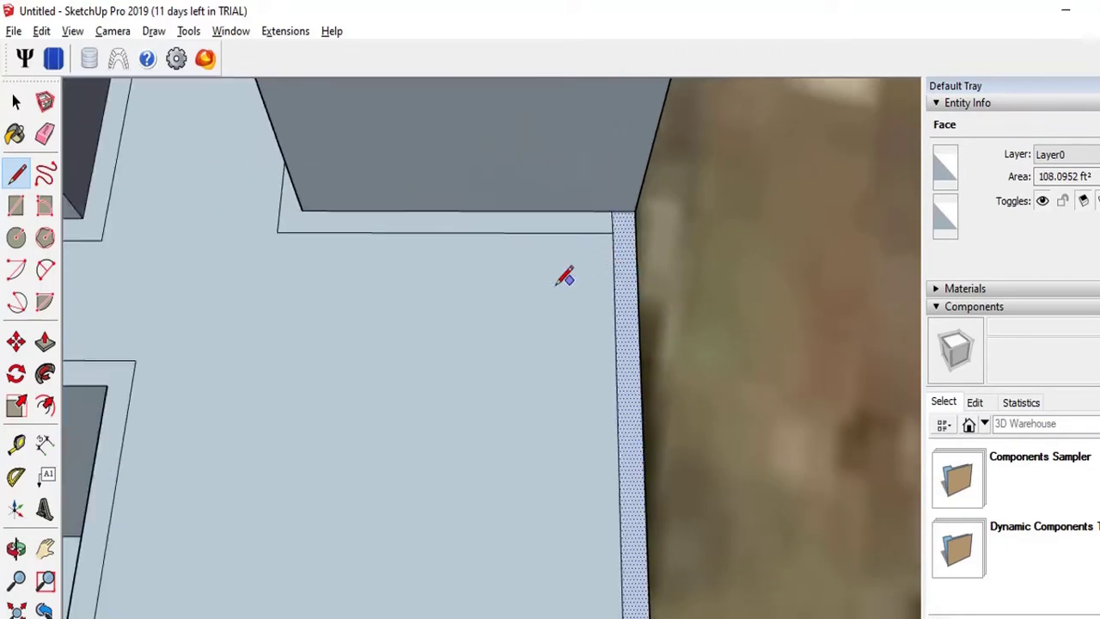
{"action": "scroll", "coordinate": [464, 262], "scroll_direction": "down", "scroll_amount": 1}
{"action": "scroll", "coordinate": [311, 243], "scroll_direction": "up", "scroll_amount": 3}
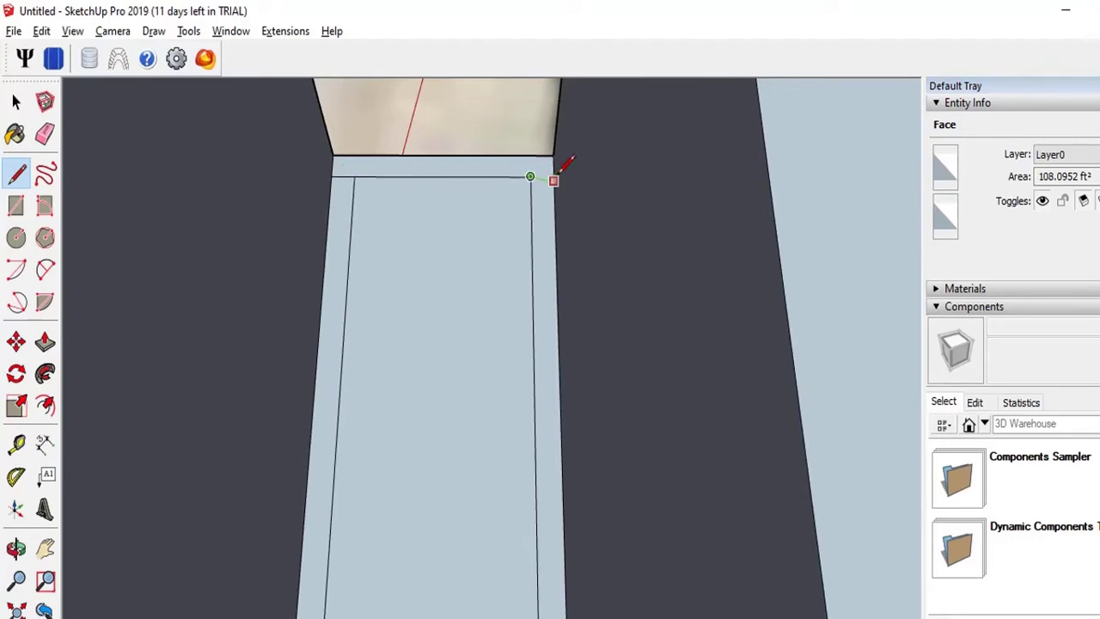
{"action": "scroll", "coordinate": [555, 176], "scroll_direction": "up", "scroll_amount": 1}
{"action": "scroll", "coordinate": [555, 172], "scroll_direction": "up", "scroll_amount": 1}
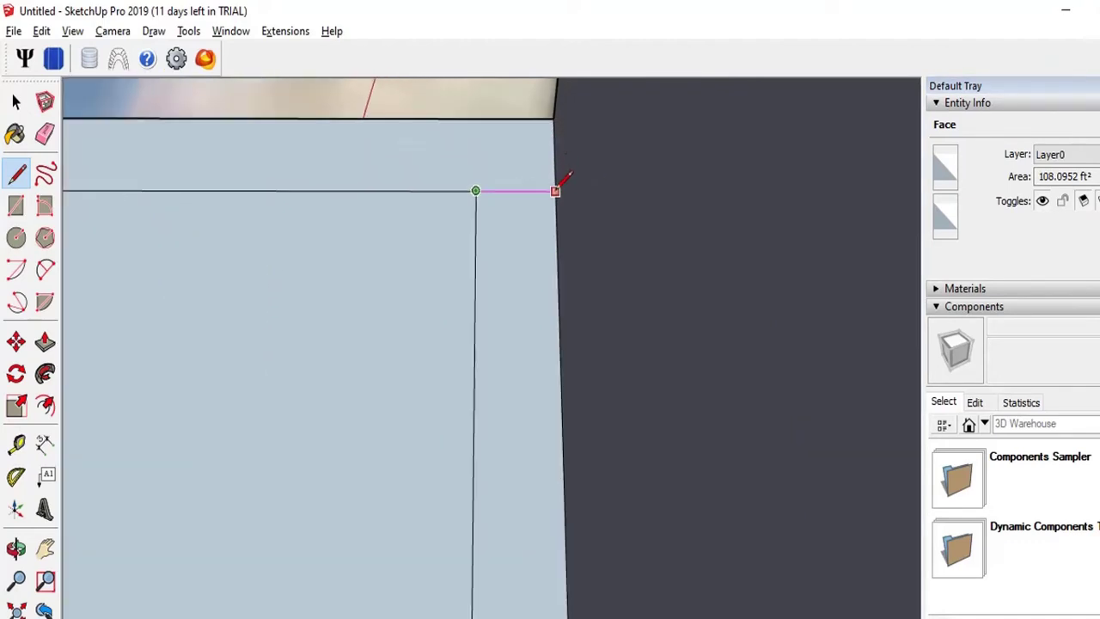
{"action": "middle_click_drag", "start_coordinate": [554, 189], "coordinate": [167, 356]}
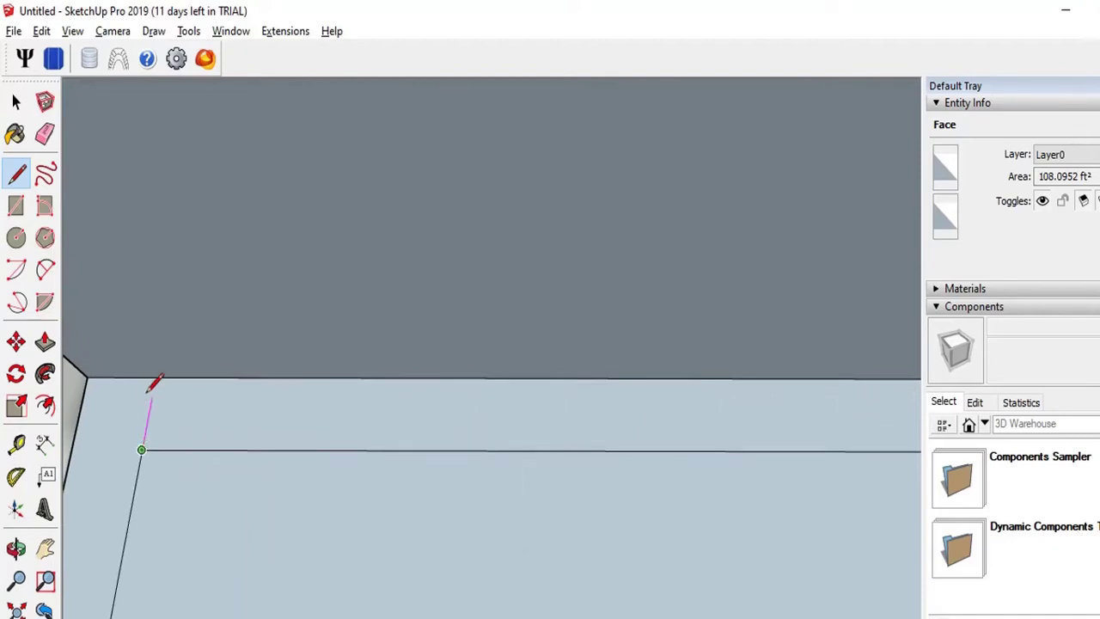
{"action": "left_click", "coordinate": [154, 378]}
- Zoom along the roof border to check the corner cuts, then switch back to Select
{"action": "scroll", "coordinate": [258, 326], "scroll_direction": "down", "scroll_amount": 2}
{"action": "scroll", "coordinate": [361, 318], "scroll_direction": "down", "scroll_amount": 2}
{"action": "scroll", "coordinate": [375, 373], "scroll_direction": "down", "scroll_amount": 2}
{"action": "scroll", "coordinate": [412, 392], "scroll_direction": "down", "scroll_amount": 1}
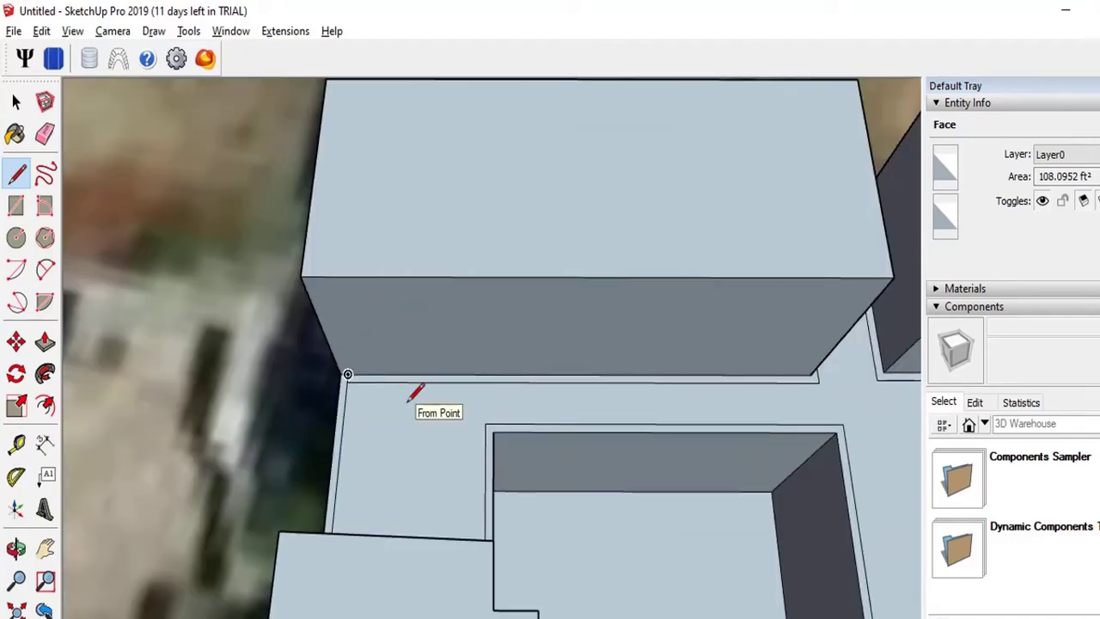
{"action": "scroll", "coordinate": [746, 526], "scroll_direction": "up", "scroll_amount": 5}
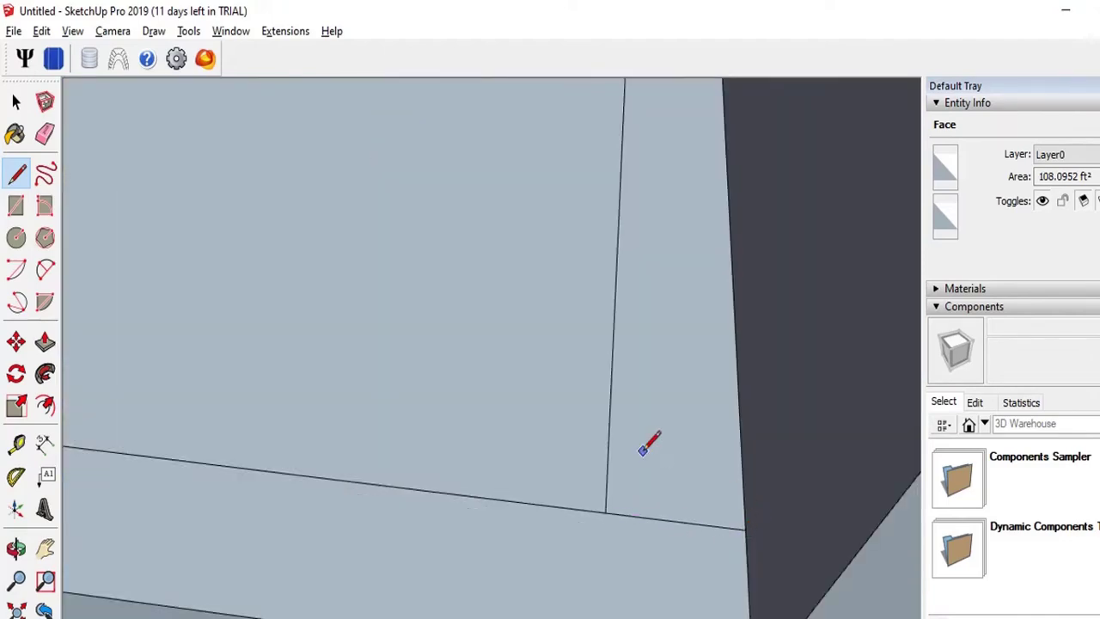
{"action": "scroll", "coordinate": [447, 355], "scroll_direction": "down", "scroll_amount": 2}
{"action": "scroll", "coordinate": [410, 344], "scroll_direction": "down", "scroll_amount": 1}
{"action": "scroll", "coordinate": [410, 344], "scroll_direction": "down", "scroll_amount": 1}
{"action": "scroll", "coordinate": [405, 350], "scroll_direction": "down", "scroll_amount": 1}
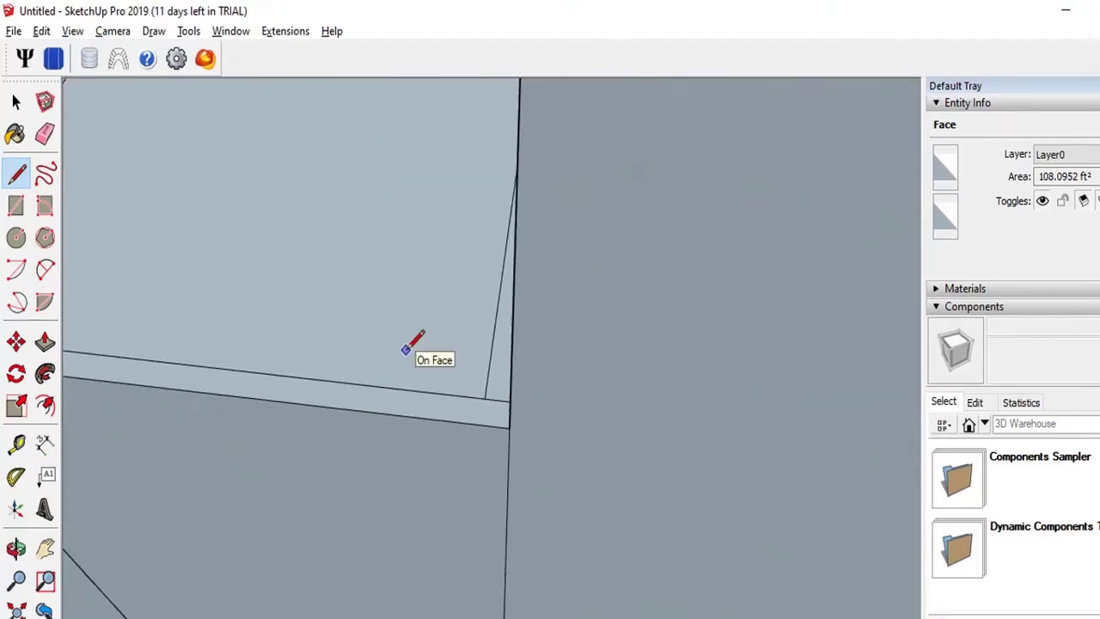
{"action": "scroll", "coordinate": [408, 354], "scroll_direction": "down", "scroll_amount": 1}
{"action": "scroll", "coordinate": [294, 364], "scroll_direction": "down", "scroll_amount": 3}
{"action": "scroll", "coordinate": [290, 364], "scroll_direction": "down", "scroll_amount": 2}
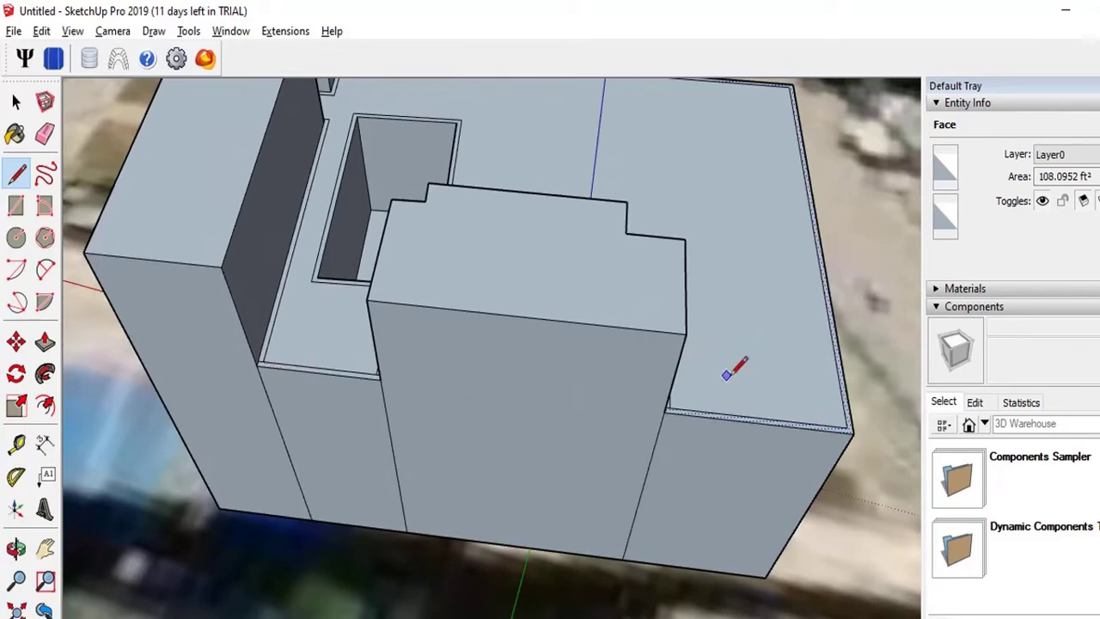
{"action": "scroll", "coordinate": [722, 375], "scroll_direction": "up", "scroll_amount": 2}
{"action": "scroll", "coordinate": [688, 386], "scroll_direction": "up", "scroll_amount": 3}
{"action": "key", "text": "space"}
{"action": "scroll", "coordinate": [617, 487], "scroll_direction": "down", "scroll_amount": 5}
- Select the thin roof border strip and Push/Pull it upward into a low parapet wall
{"action": "scroll", "coordinate": [601, 494], "scroll_direction": "up", "scroll_amount": 5}
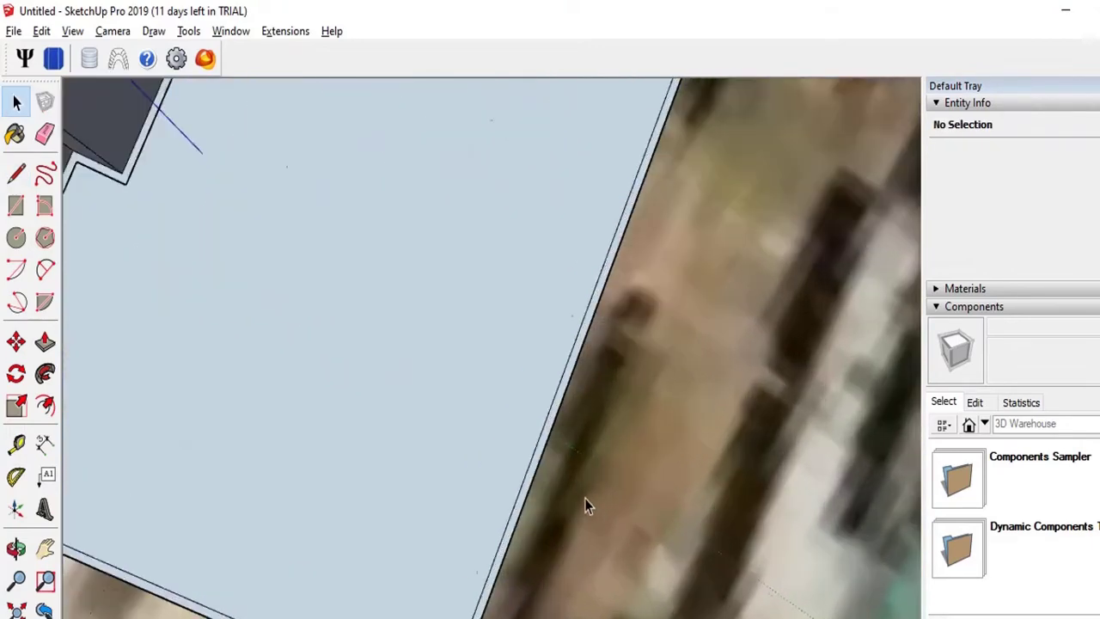
{"action": "scroll", "coordinate": [584, 499], "scroll_direction": "up", "scroll_amount": 2}
{"action": "left_click", "coordinate": [477, 438]}
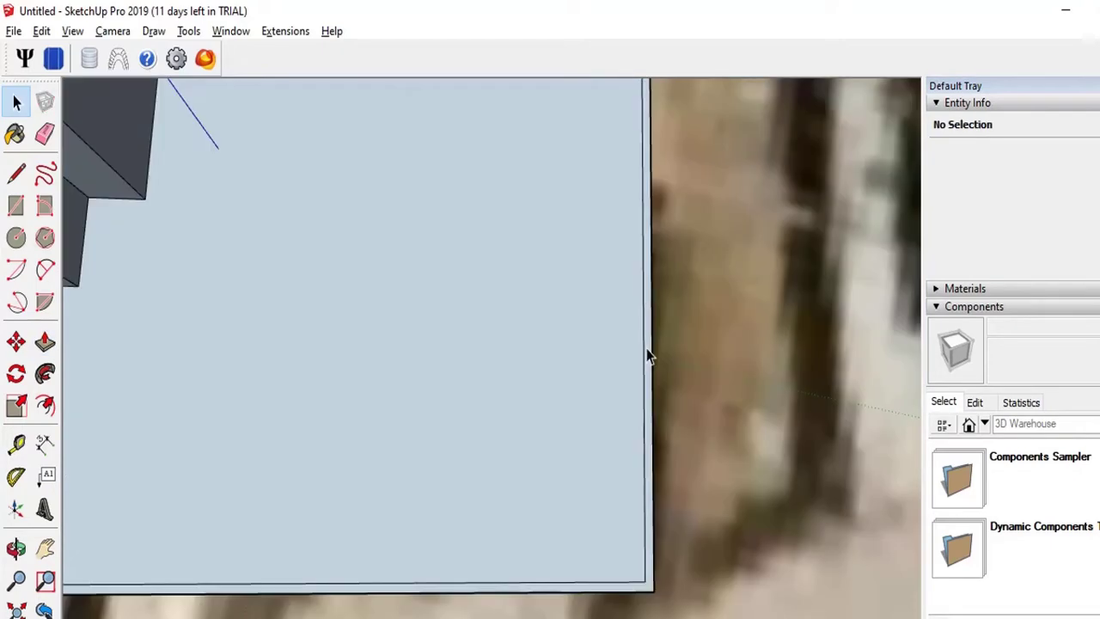
{"action": "left_click", "coordinate": [648, 353]}
{"action": "key", "text": "p"}
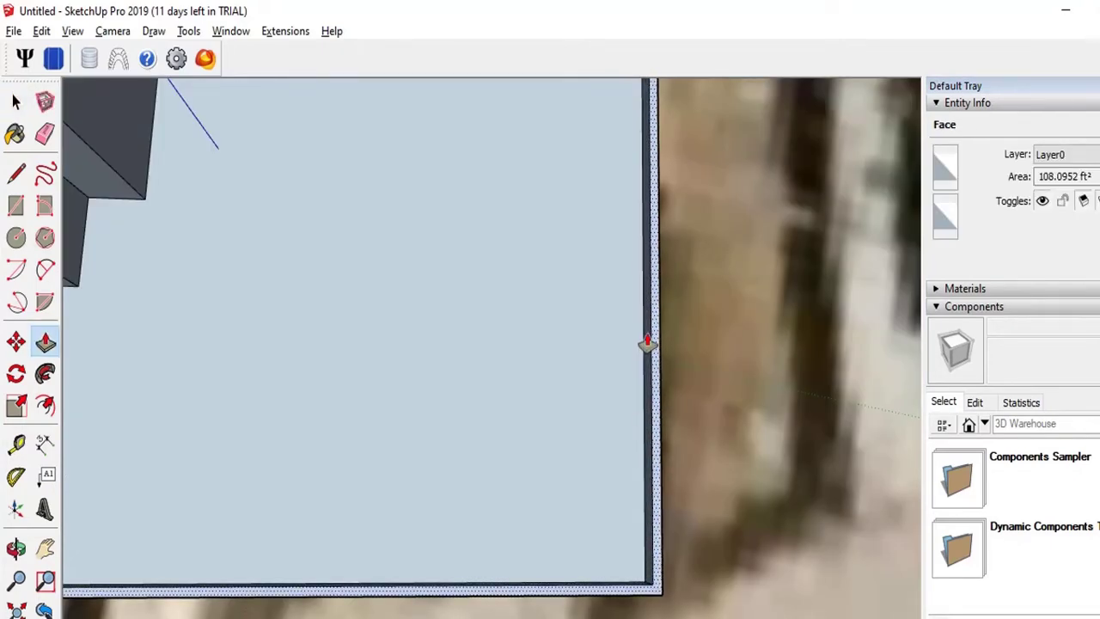
{"action": "scroll", "coordinate": [647, 343], "scroll_direction": "down", "scroll_amount": 5}
{"action": "scroll", "coordinate": [503, 499], "scroll_direction": "up", "scroll_amount": 4}
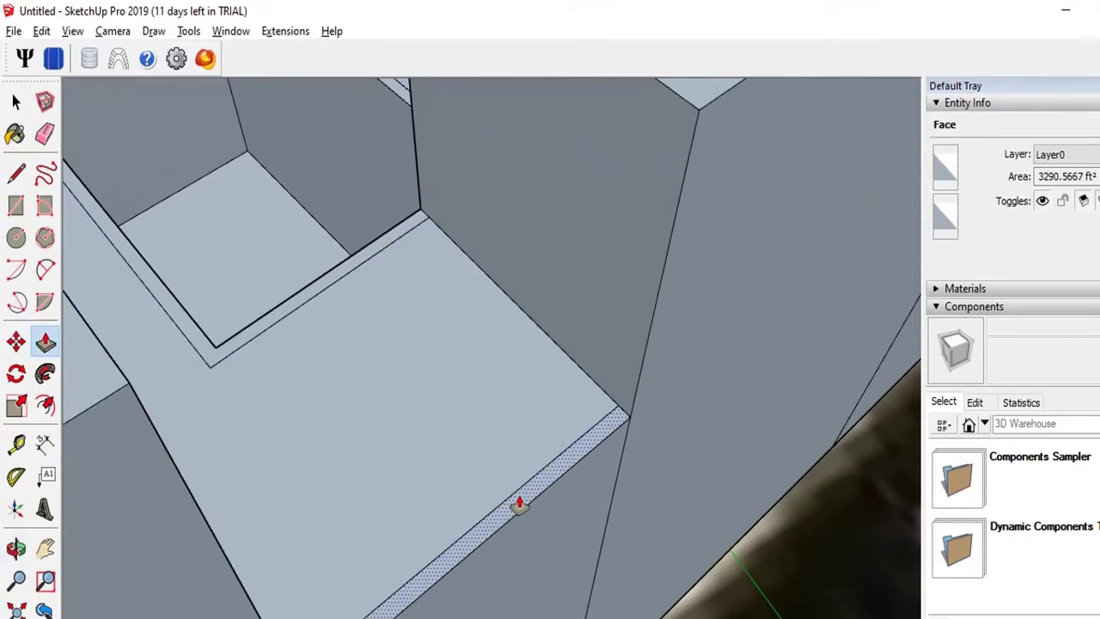
{"action": "left_click", "coordinate": [519, 505]}
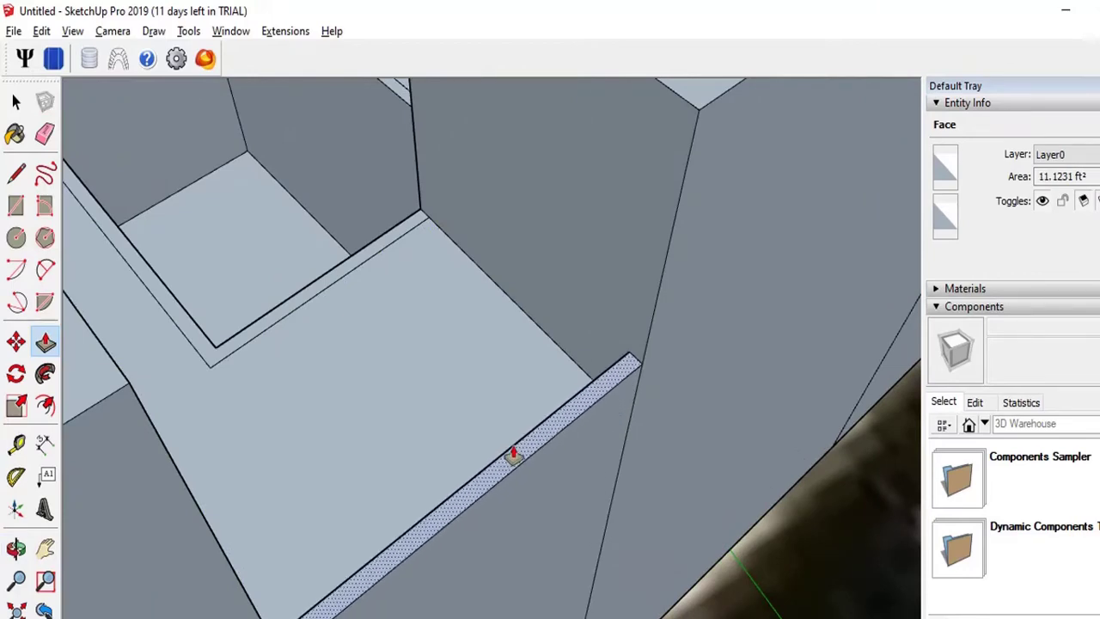
- Orbit and zoom around the building to review the raised parapet in its surroundings
{"action": "mouse_move", "coordinate": [516, 471]}
{"action": "middle_mouse_down"}
{"action": "mouse_move", "coordinate": [359, 584]}
{"action": "mouse_move", "coordinate": [380, 574]}
{"action": "middle_mouse_up"}
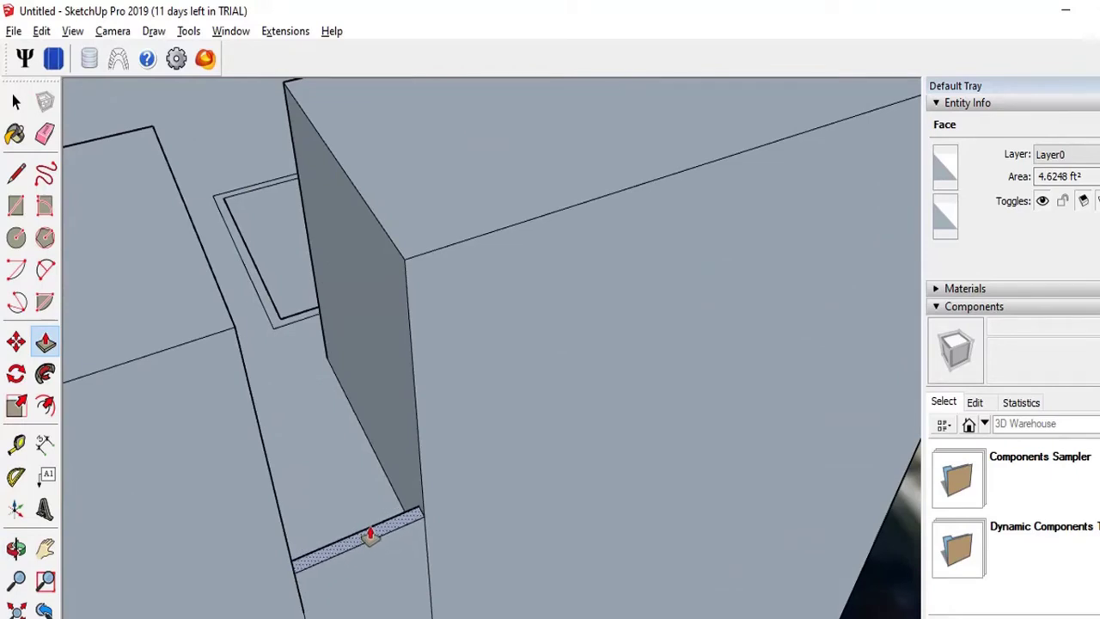
{"action": "scroll", "coordinate": [370, 528], "scroll_direction": "down", "scroll_amount": 5}
{"action": "scroll", "coordinate": [555, 518], "scroll_direction": "up", "scroll_amount": 5}
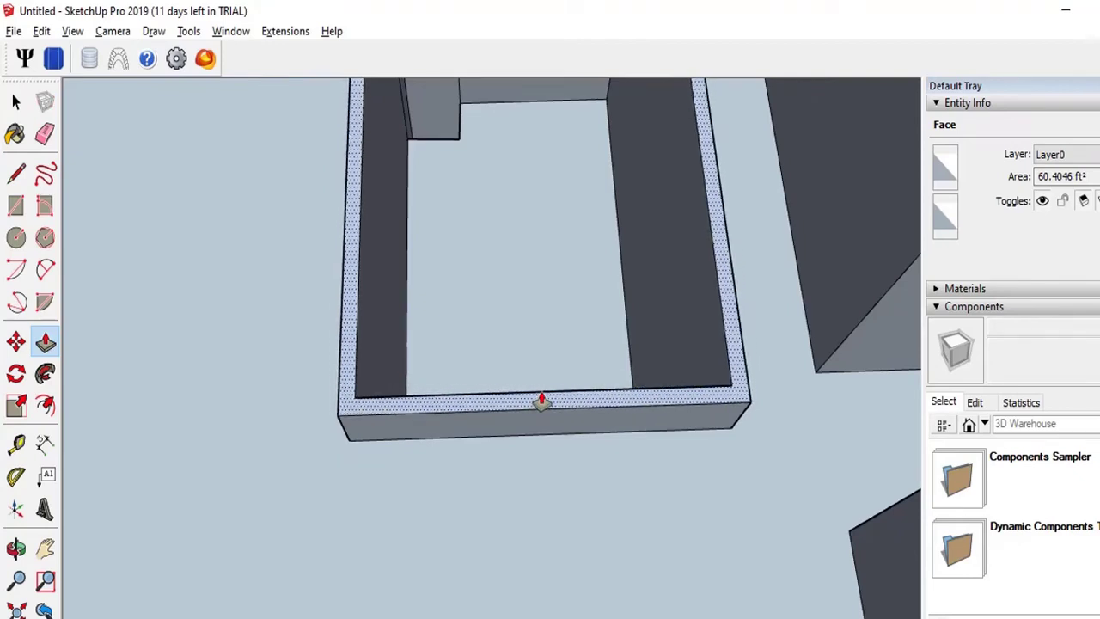
{"action": "scroll", "coordinate": [659, 441], "scroll_direction": "down", "scroll_amount": 3}
{"action": "scroll", "coordinate": [653, 466], "scroll_direction": "down", "scroll_amount": 1}
{"action": "scroll", "coordinate": [652, 469], "scroll_direction": "down", "scroll_amount": 1}
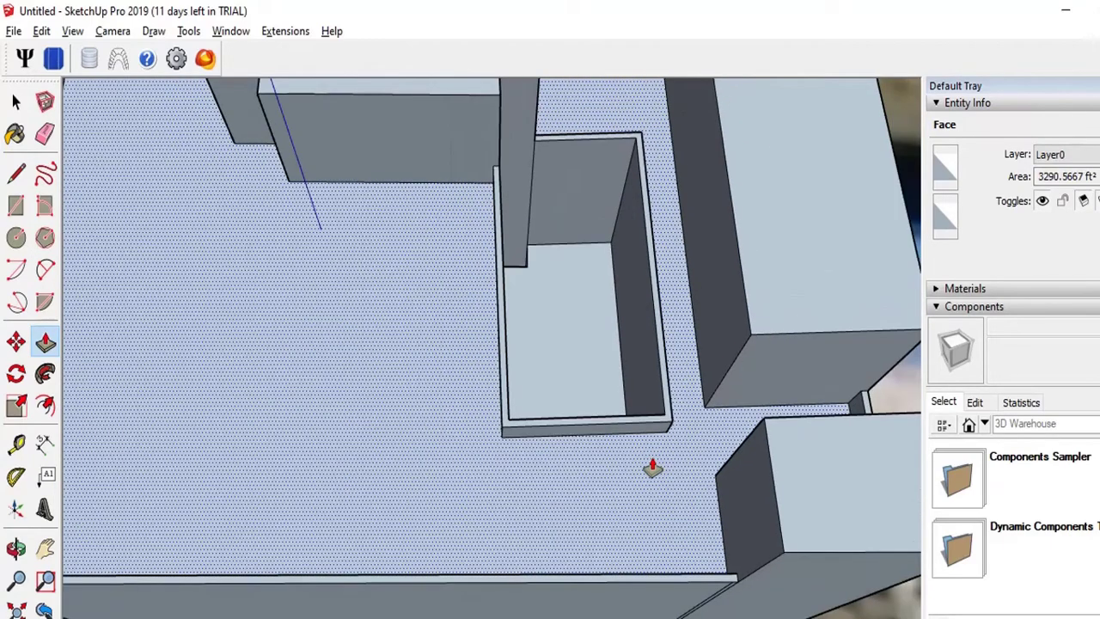
{"action": "scroll", "coordinate": [653, 467], "scroll_direction": "down", "scroll_amount": 1}
{"action": "scroll", "coordinate": [618, 469], "scroll_direction": "down", "scroll_amount": 1}
{"action": "scroll", "coordinate": [515, 463], "scroll_direction": "down", "scroll_amount": 2}
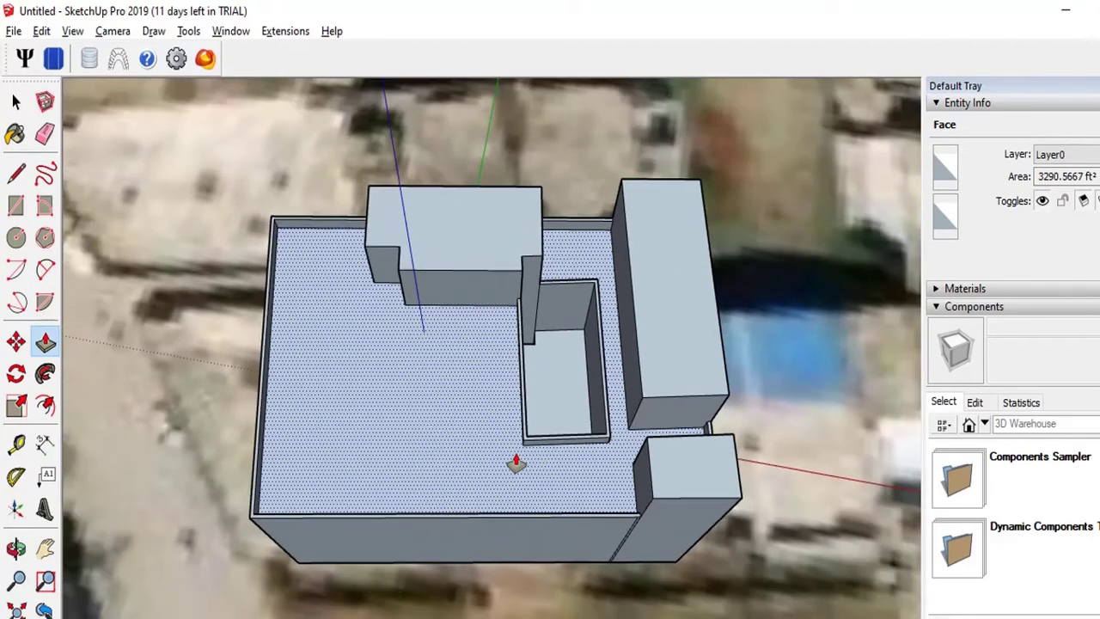
{"action": "scroll", "coordinate": [512, 461], "scroll_direction": "down", "scroll_amount": 1}
{"action": "left_click", "coordinate": [12, 101]}
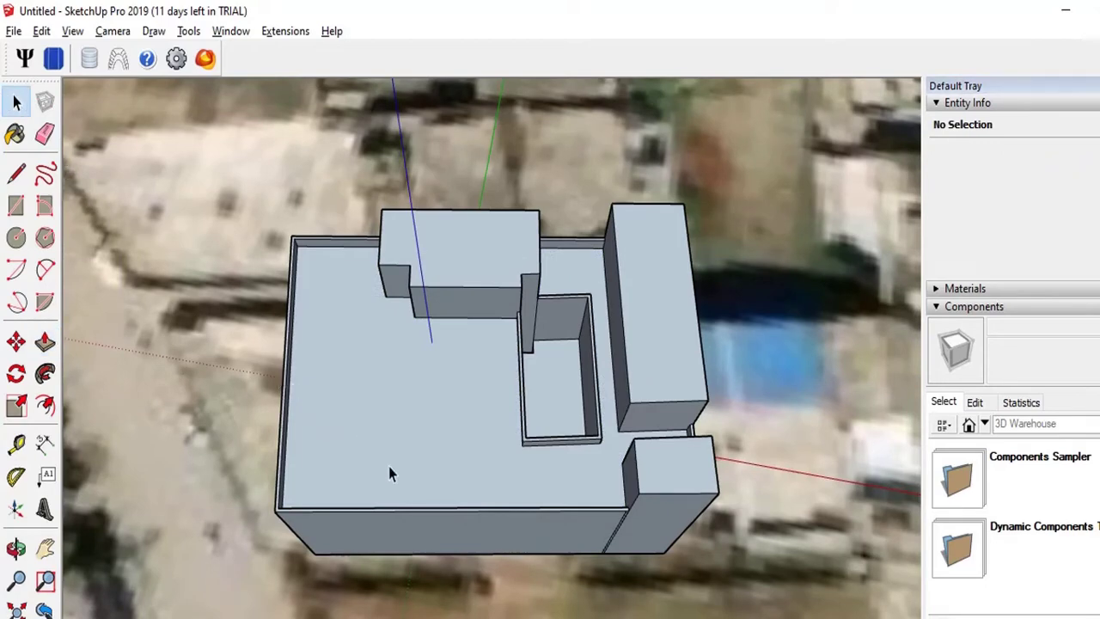
{"action": "mouse_move", "coordinate": [413, 507]}
{"action": "middle_mouse_down"}
{"action": "mouse_move", "coordinate": [410, 540]}
{"action": "mouse_move", "coordinate": [577, 522]}
{"action": "mouse_move", "coordinate": [375, 527]}
{"action": "middle_mouse_up"}
{"action": "mouse_move", "coordinate": [409, 585]}
{"action": "middle_mouse_down"}
{"action": "mouse_move", "coordinate": [375, 437]}
{"action": "mouse_move", "coordinate": [336, 466]}
{"action": "mouse_move", "coordinate": [392, 504]}
{"action": "mouse_move", "coordinate": [464, 480]}
{"action": "mouse_move", "coordinate": [363, 370]}
{"action": "middle_mouse_up"}
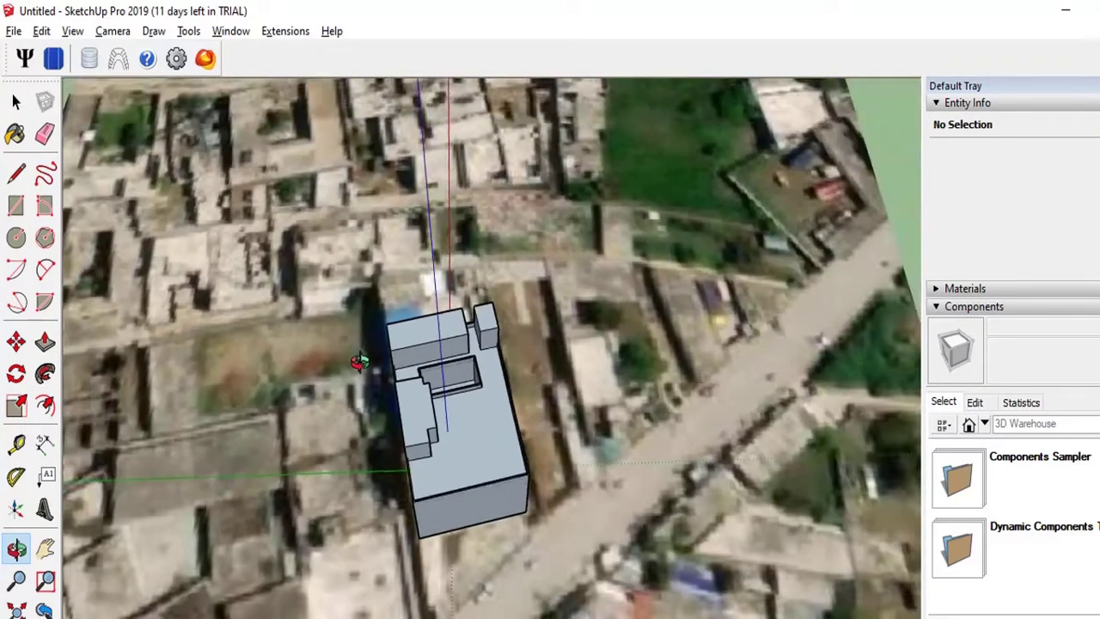
{"action": "scroll", "coordinate": [358, 404], "scroll_direction": "down", "scroll_amount": 3}
- Cap Skelion's Multiple faces layout at a maximum of 1 panel and continue
{"action": "scroll", "coordinate": [358, 403], "scroll_direction": "down", "scroll_amount": 1}
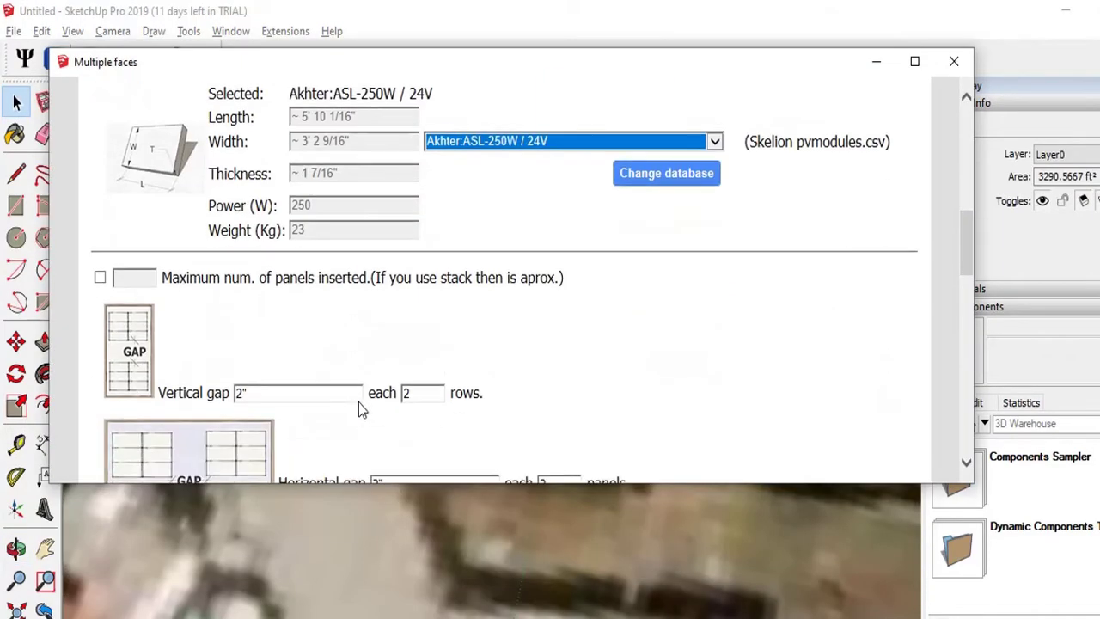
{"action": "left_click", "coordinate": [121, 278]}
{"action": "type", "text": "10"}
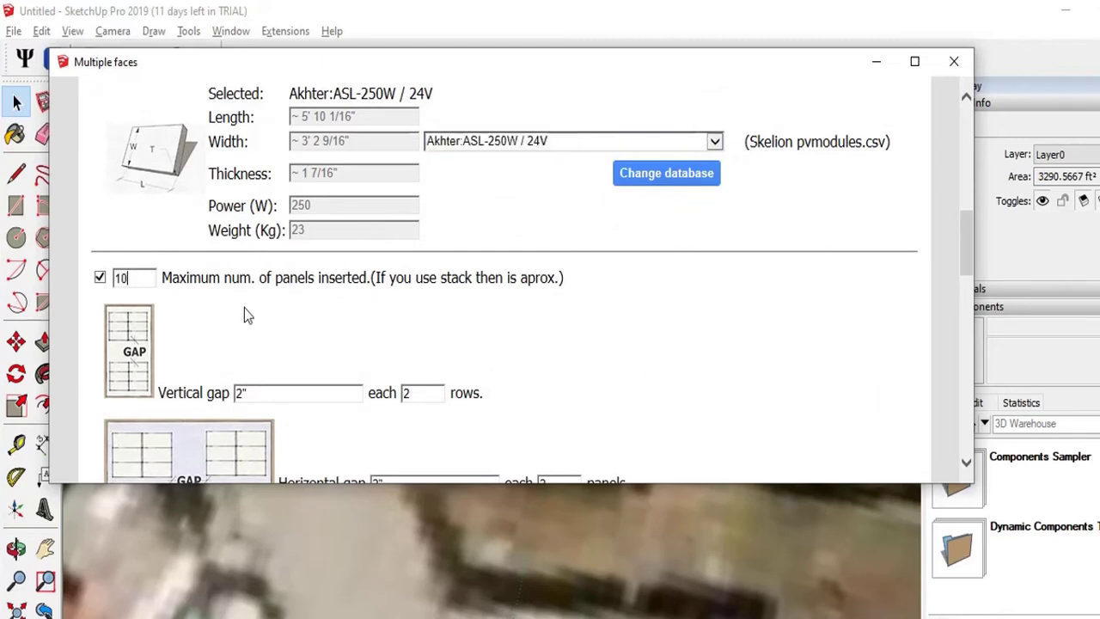
{"action": "scroll", "coordinate": [254, 323], "scroll_direction": "down", "scroll_amount": 2}
{"action": "scroll", "coordinate": [314, 387], "scroll_direction": "down", "scroll_amount": 2}
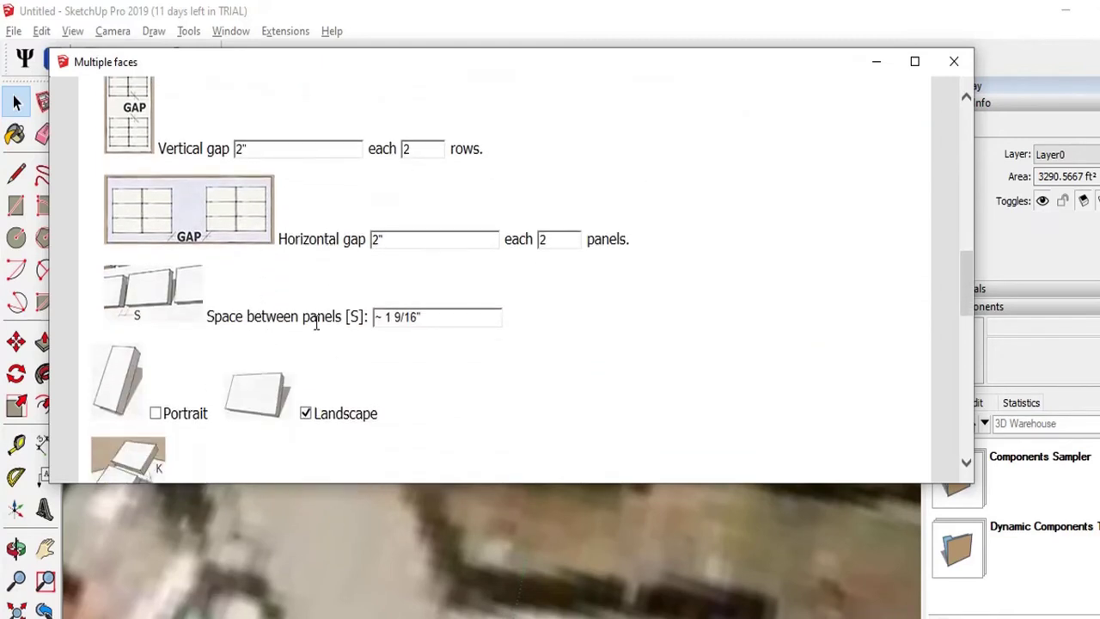
{"action": "scroll", "coordinate": [301, 380], "scroll_direction": "down", "scroll_amount": 1}
{"action": "scroll", "coordinate": [296, 400], "scroll_direction": "down", "scroll_amount": 1}
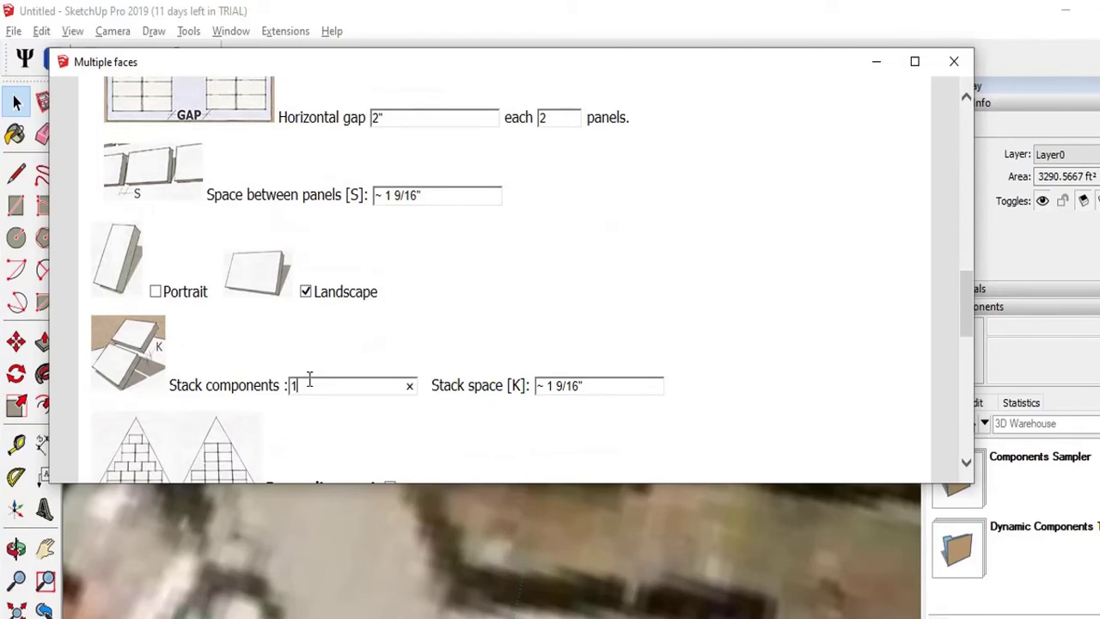
{"action": "scroll", "coordinate": [344, 404], "scroll_direction": "down", "scroll_amount": 4}
{"action": "scroll", "coordinate": [374, 421], "scroll_direction": "down", "scroll_amount": 5}
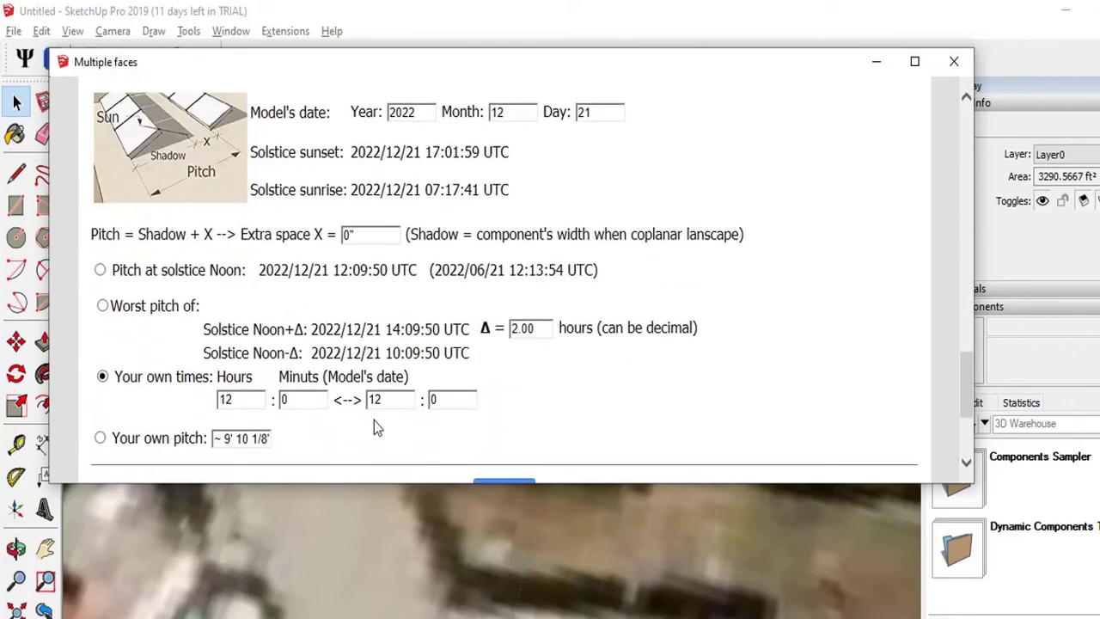
{"action": "scroll", "coordinate": [353, 420], "scroll_direction": "down", "scroll_amount": 1}
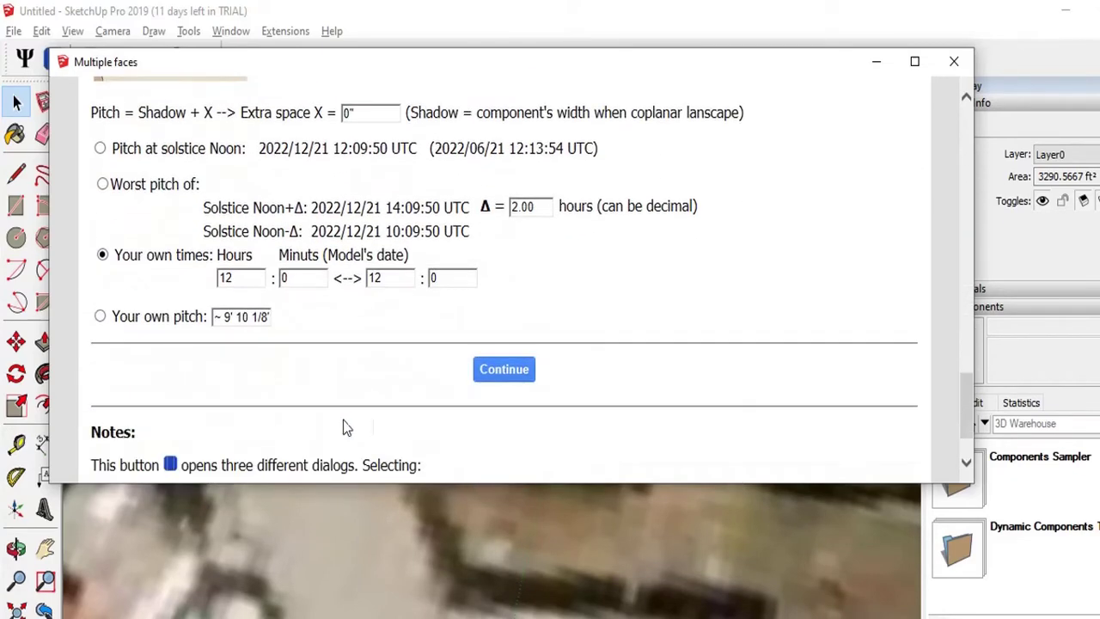
{"action": "left_click", "coordinate": [505, 370]}
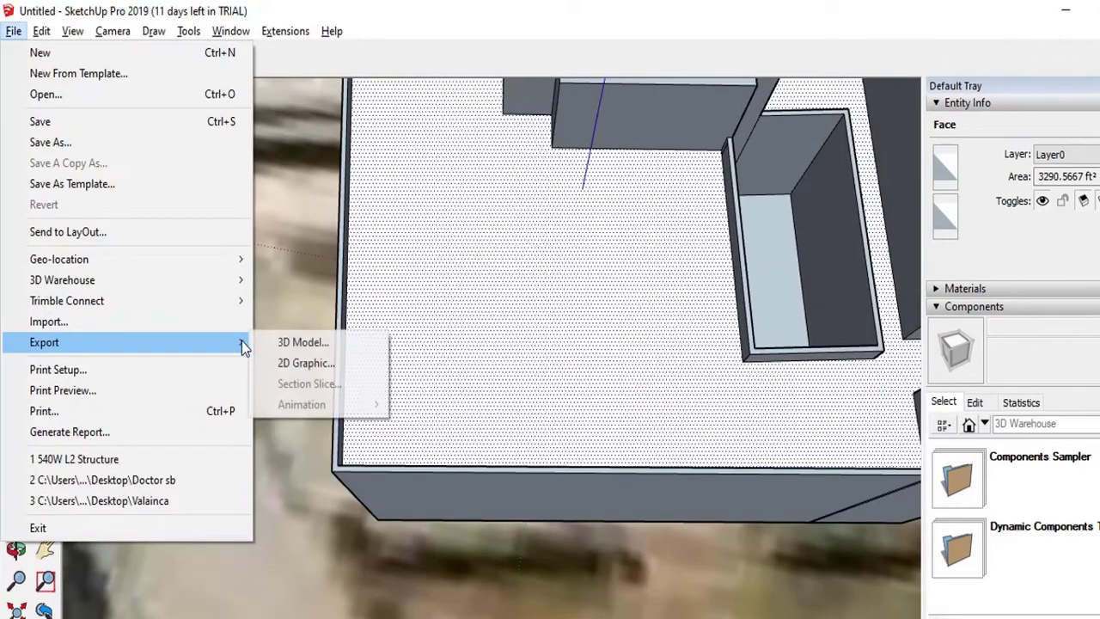
- Import the 540W L2 Structure array, explode it, and select the panel group
{"action": "left_click", "coordinate": [241, 328]}
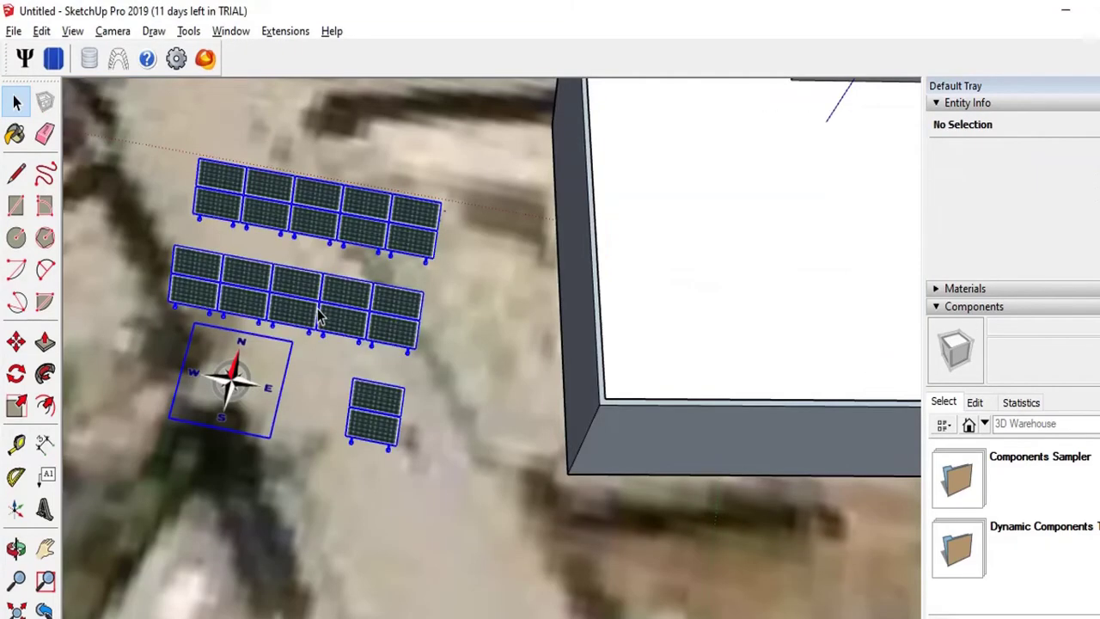
{"action": "right_click", "coordinate": [318, 315]}
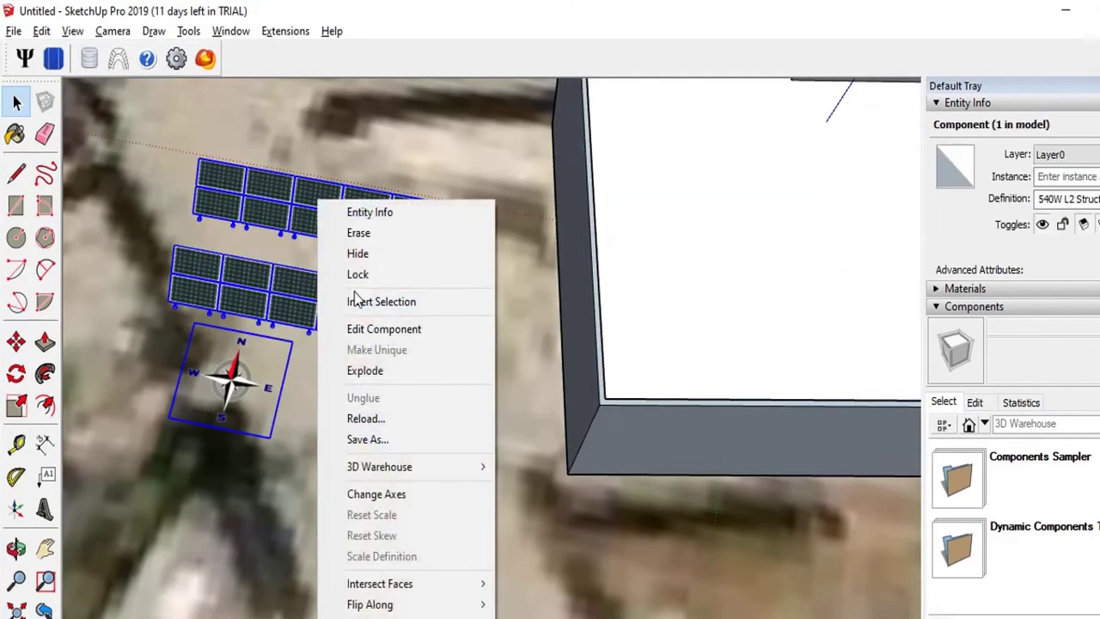
{"action": "left_click", "coordinate": [417, 370]}
{"action": "left_click", "coordinate": [344, 356]}
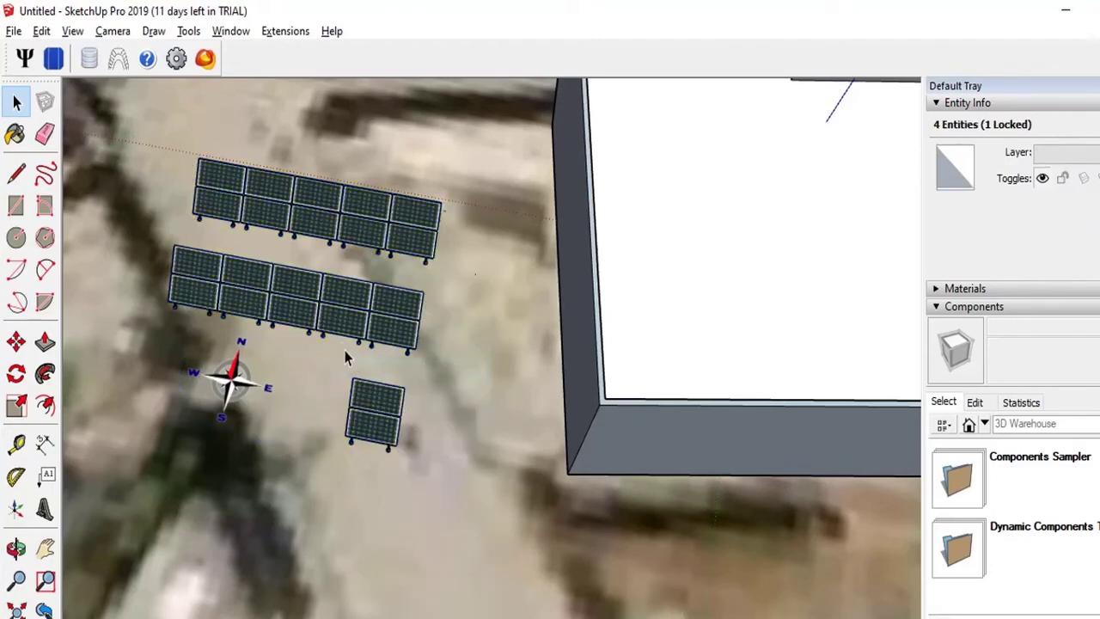
{"action": "left_click", "coordinate": [339, 331]}
- Orbit and zoom to inspect the tilted panel rows and their support frames
{"action": "scroll", "coordinate": [339, 331], "scroll_direction": "down", "scroll_amount": 5}
{"action": "mouse_move", "coordinate": [312, 520]}
{"action": "middle_mouse_down"}
{"action": "mouse_move", "coordinate": [638, 522]}
{"action": "mouse_move", "coordinate": [563, 359]}
{"action": "mouse_move", "coordinate": [555, 367]}
{"action": "middle_mouse_up"}
{"action": "scroll", "coordinate": [556, 369], "scroll_direction": "up", "scroll_amount": 3}
{"action": "scroll", "coordinate": [555, 381], "scroll_direction": "up", "scroll_amount": 3}
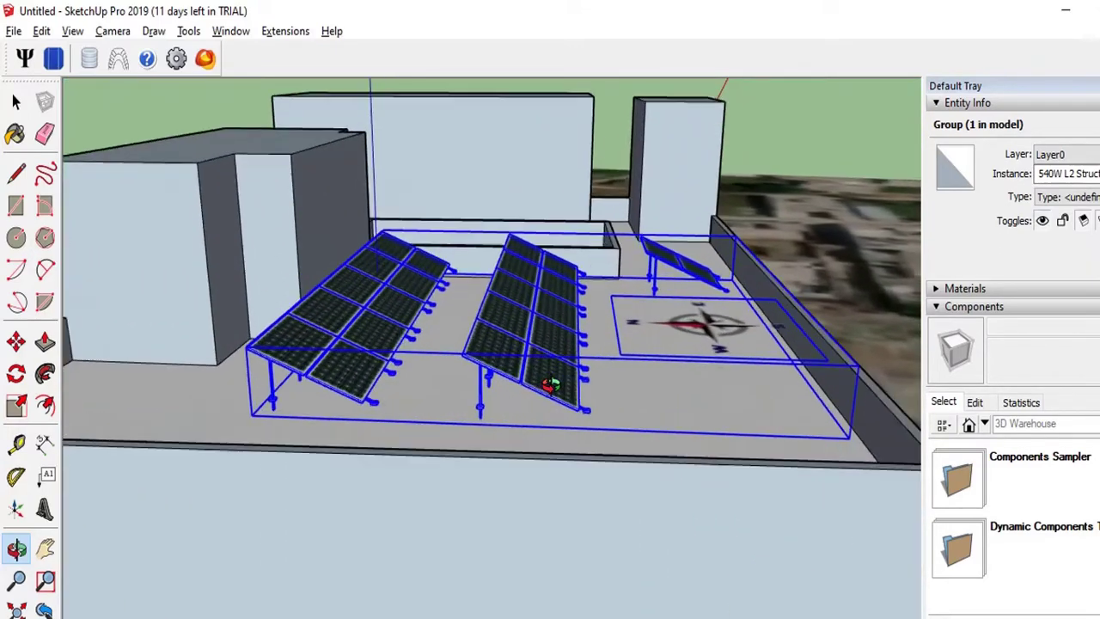
{"action": "scroll", "coordinate": [553, 382], "scroll_direction": "up", "scroll_amount": 3}
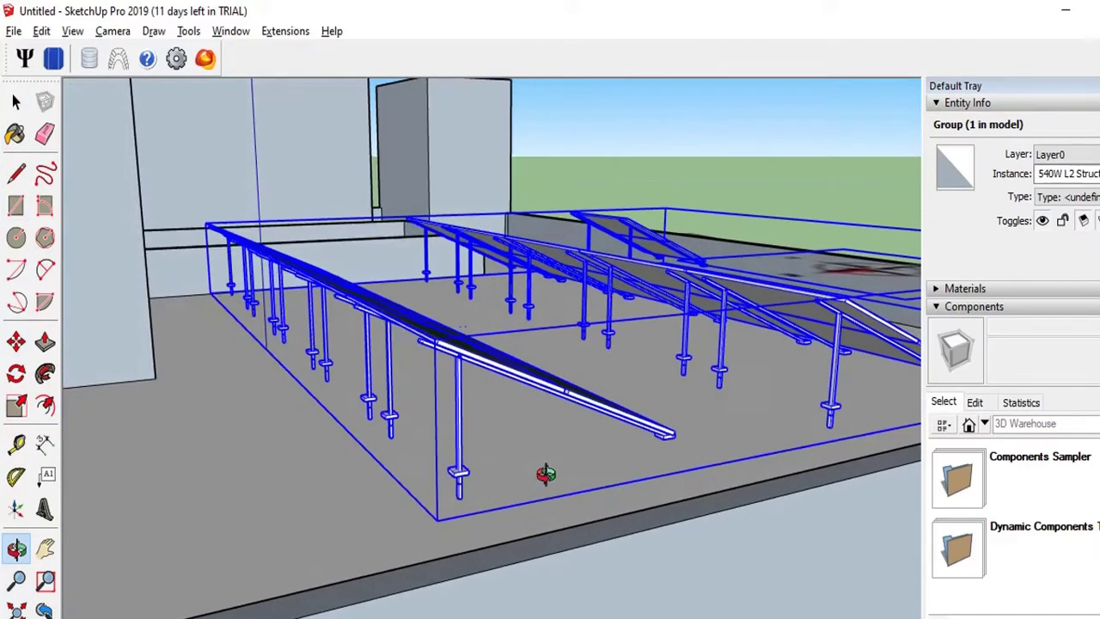
{"action": "mouse_move", "coordinate": [536, 472]}
{"action": "middle_mouse_down"}
{"action": "mouse_move", "coordinate": [483, 473]}
{"action": "mouse_move", "coordinate": [352, 435]}
{"action": "mouse_move", "coordinate": [567, 459]}
{"action": "mouse_move", "coordinate": [287, 462]}
{"action": "middle_mouse_up"}
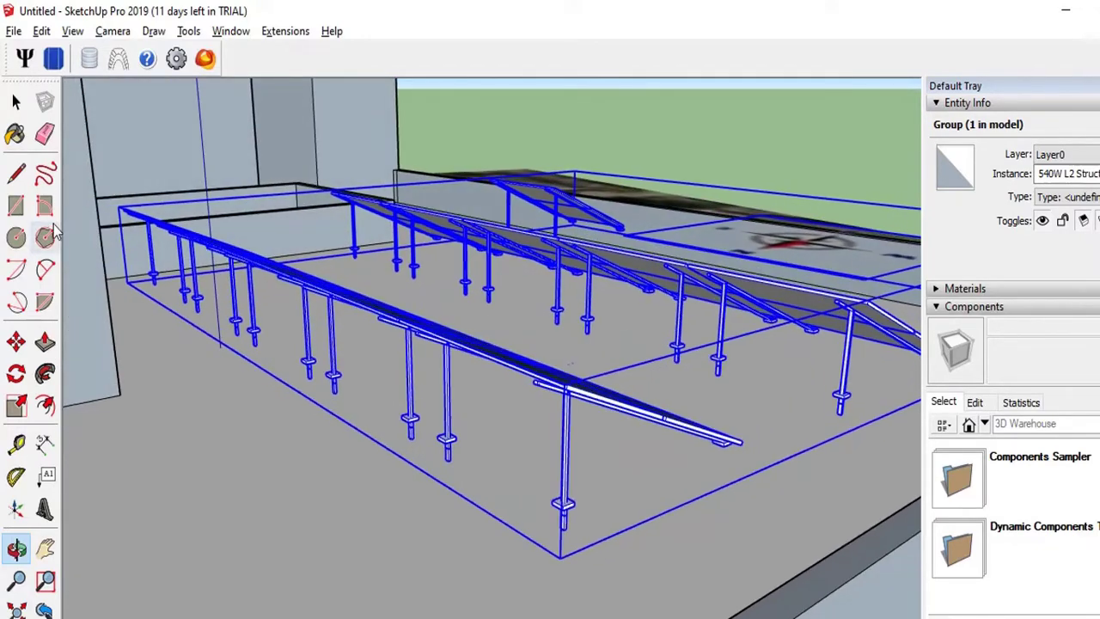
- Move the 540W panel group along the blue axis so its frames rest on the roof
{"action": "key", "text": "space"}
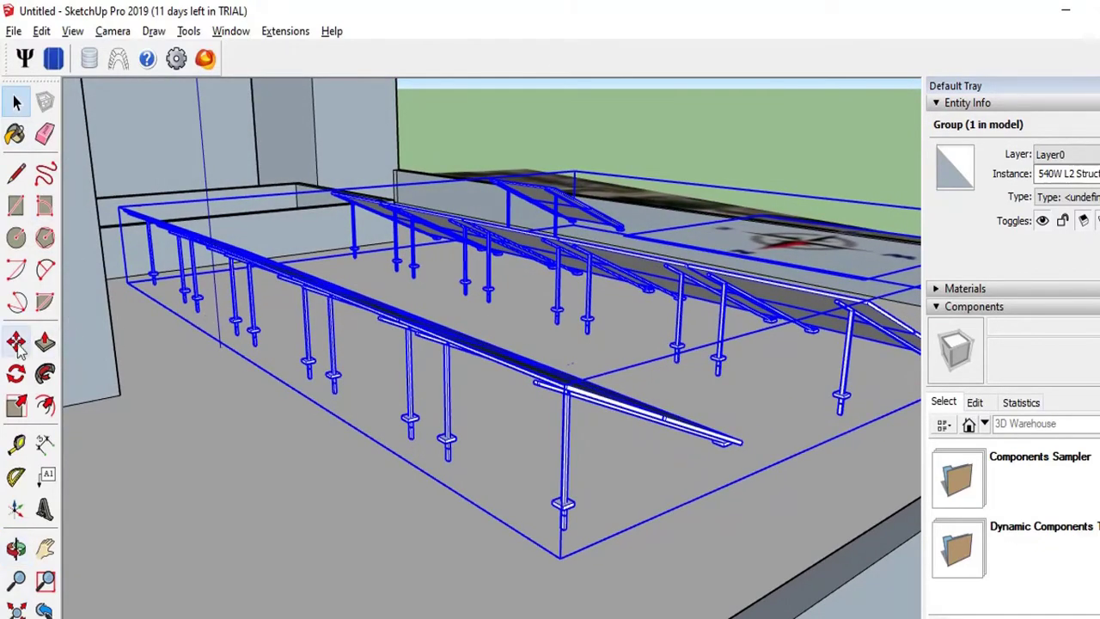
{"action": "left_click", "coordinate": [15, 341]}
{"action": "left_click_drag", "start_coordinate": [436, 335], "coordinate": [421, 388]}
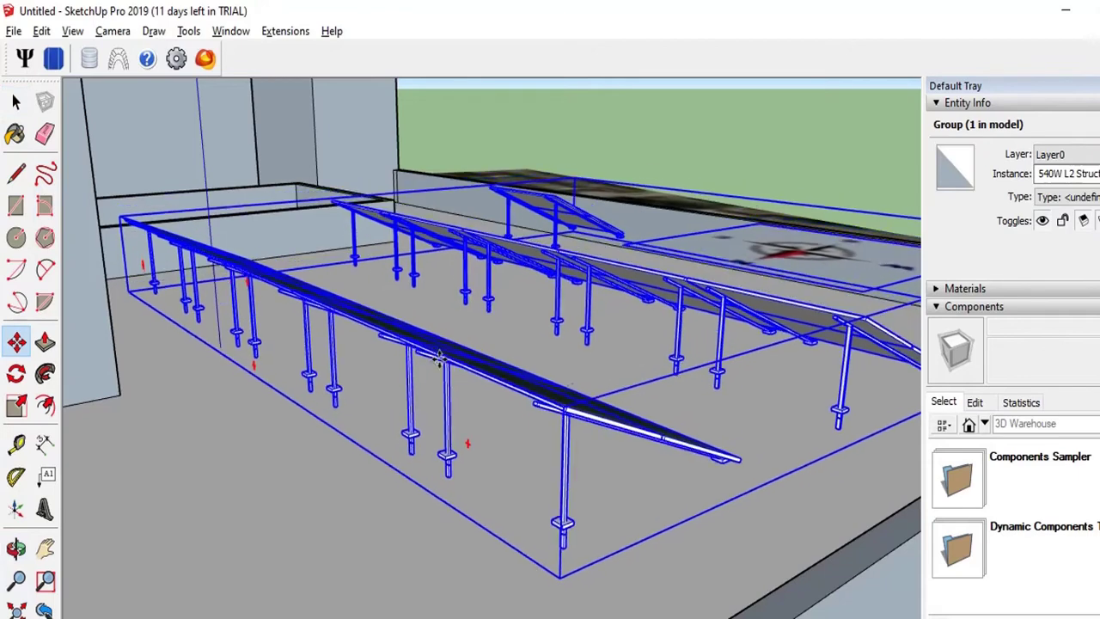
{"action": "middle_click_drag", "start_coordinate": [421, 388], "coordinate": [569, 375]}
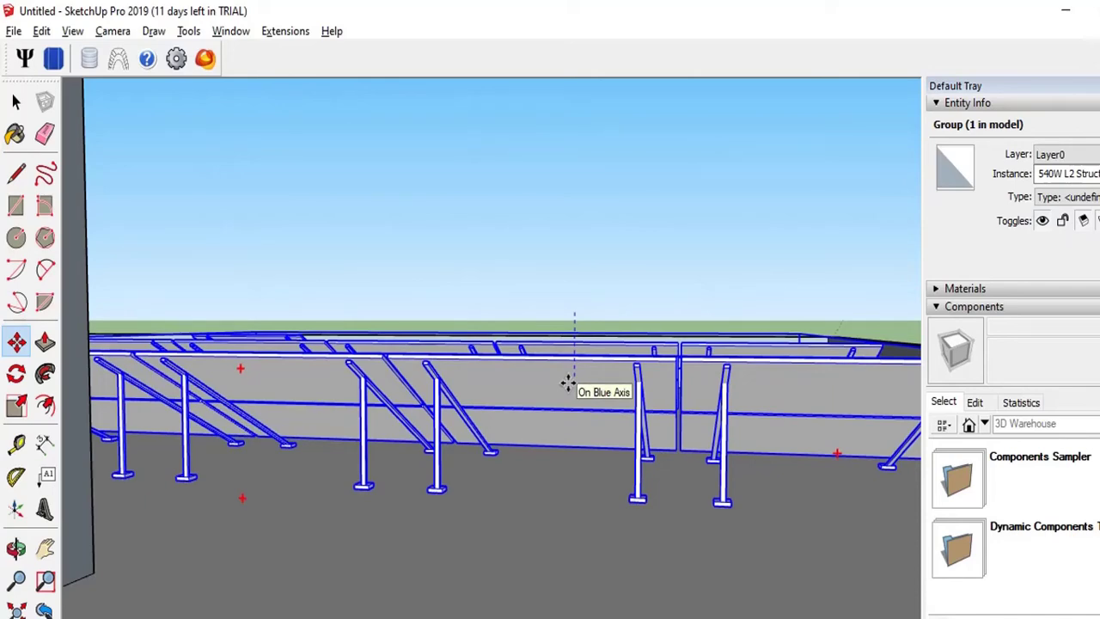
{"action": "mouse_move", "coordinate": [567, 382]}
{"action": "middle_mouse_down"}
{"action": "mouse_move", "coordinate": [646, 466]}
{"action": "mouse_move", "coordinate": [432, 452]}
{"action": "mouse_move", "coordinate": [569, 458]}
{"action": "mouse_move", "coordinate": [469, 526]}
{"action": "mouse_move", "coordinate": [466, 344]}
{"action": "middle_mouse_up"}
{"action": "mouse_move", "coordinate": [709, 468]}
{"action": "left_mouse_down"}
{"action": "mouse_move", "coordinate": [793, 545]}
{"action": "mouse_move", "coordinate": [456, 527]}
{"action": "mouse_move", "coordinate": [876, 508]}
{"action": "mouse_move", "coordinate": [782, 494]}
{"action": "mouse_move", "coordinate": [790, 350]}
{"action": "mouse_move", "coordinate": [496, 334]}
{"action": "mouse_move", "coordinate": [559, 289]}
{"action": "mouse_move", "coordinate": [604, 203]}
{"action": "mouse_move", "coordinate": [579, 152]}
{"action": "mouse_move", "coordinate": [412, 177]}
{"action": "mouse_move", "coordinate": [700, 263]}
{"action": "mouse_move", "coordinate": [484, 298]}
{"action": "left_mouse_up"}
{"action": "scroll", "coordinate": [515, 331], "scroll_direction": "up", "scroll_amount": 5}
{"action": "scroll", "coordinate": [535, 333], "scroll_direction": "up", "scroll_amount": 3}
- Select the roof face and orbit around the panel rows and tall building for an overall view
{"action": "left_click", "coordinate": [16, 102]}
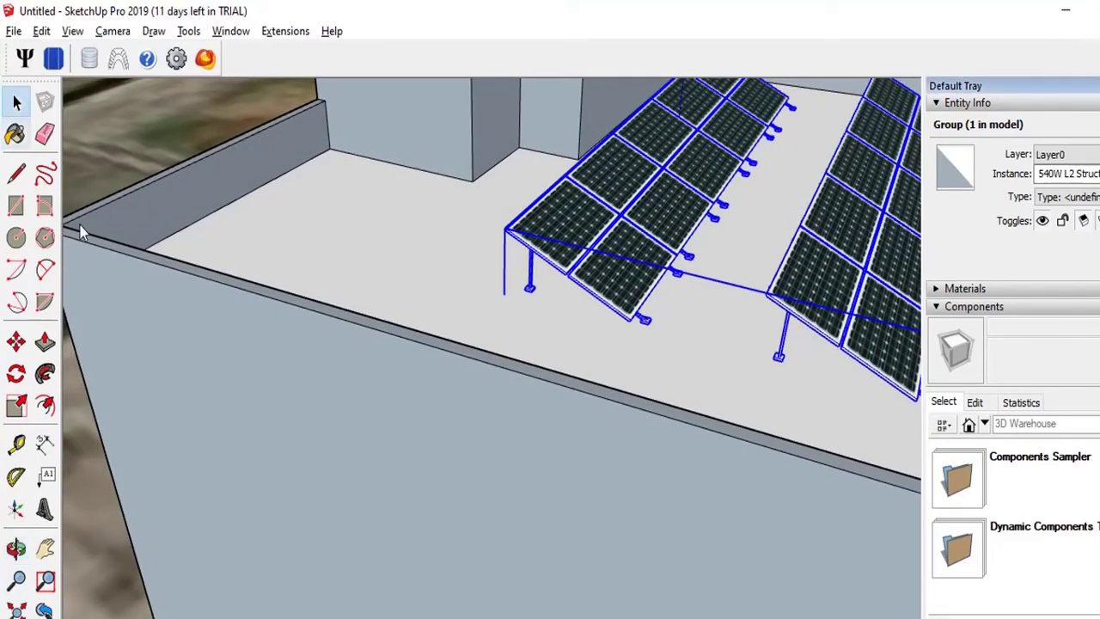
{"action": "left_click", "coordinate": [570, 361]}
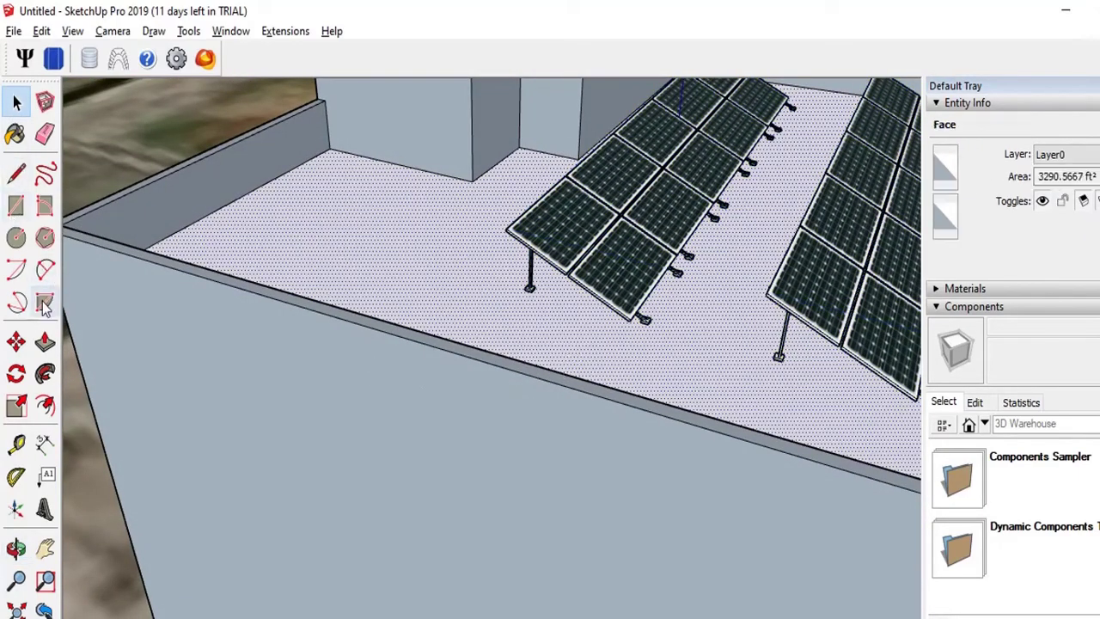
{"action": "middle_click_drag", "start_coordinate": [240, 388], "coordinate": [466, 312]}
{"action": "scroll", "coordinate": [465, 312], "scroll_direction": "down", "scroll_amount": 2}
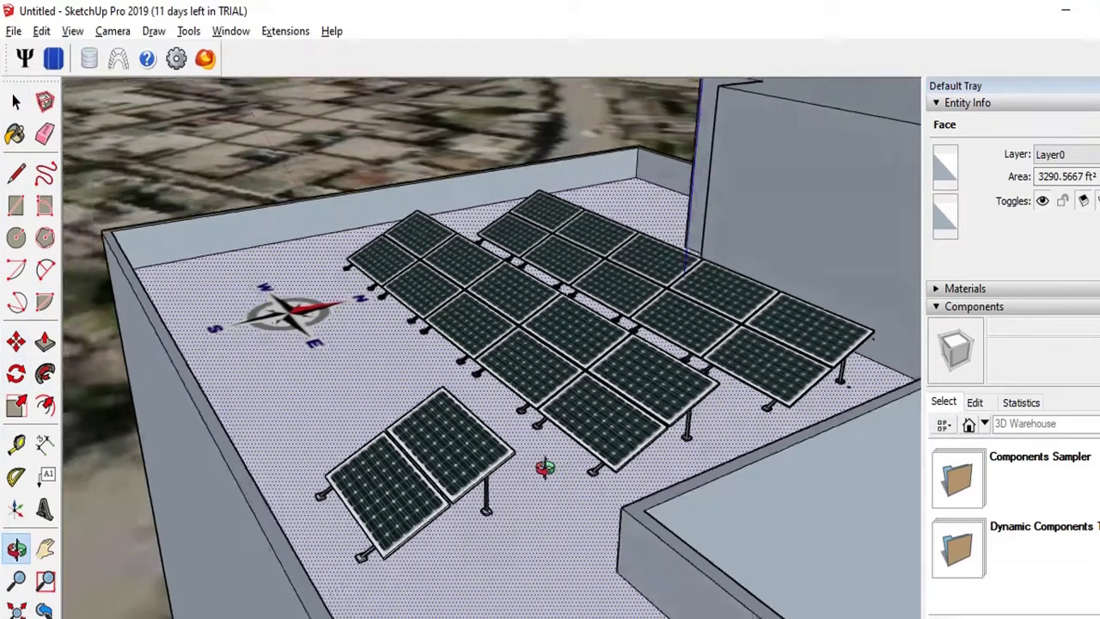
{"action": "mouse_move", "coordinate": [586, 482]}
{"action": "middle_mouse_down"}
{"action": "mouse_move", "coordinate": [520, 481]}
{"action": "mouse_move", "coordinate": [613, 486]}
{"action": "middle_mouse_up"}
{"action": "left_click_drag", "start_coordinate": [614, 485], "coordinate": [638, 489]}
{"action": "mouse_move", "coordinate": [719, 381]}
{"action": "left_mouse_down"}
{"action": "mouse_move", "coordinate": [575, 483]}
{"action": "mouse_move", "coordinate": [656, 523]}
{"action": "mouse_move", "coordinate": [616, 442]}
{"action": "mouse_move", "coordinate": [553, 530]}
{"action": "mouse_move", "coordinate": [609, 466]}
{"action": "left_mouse_up"}
{"action": "mouse_move", "coordinate": [447, 528]}
{"action": "left_mouse_down"}
{"action": "mouse_move", "coordinate": [492, 443]}
{"action": "mouse_move", "coordinate": [457, 520]}
{"action": "mouse_move", "coordinate": [429, 434]}
{"action": "left_mouse_up"}
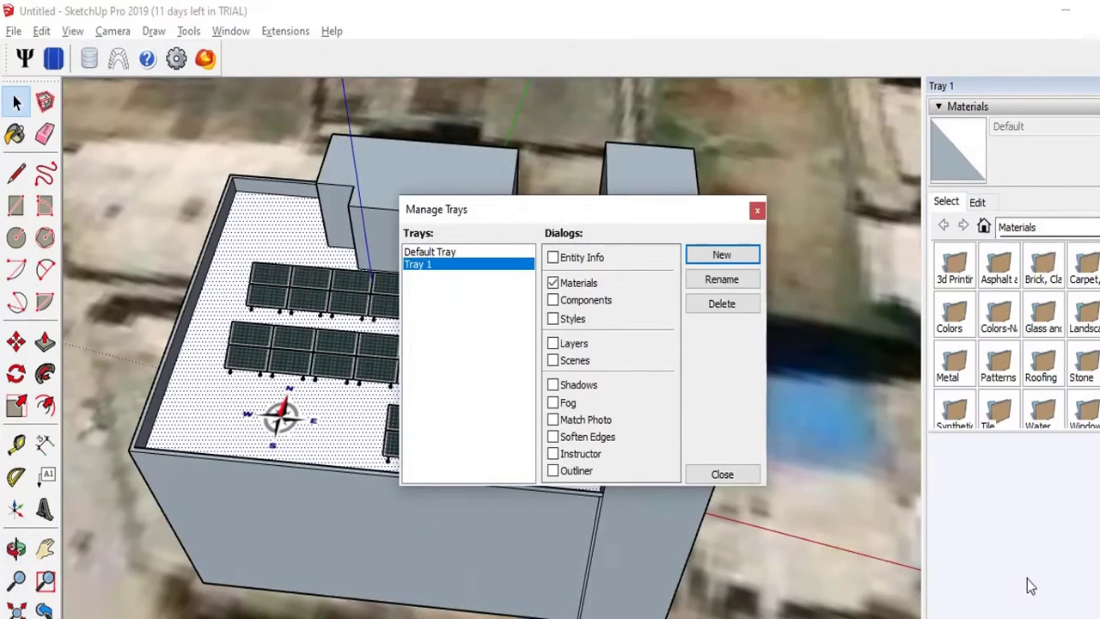
- Paint the roof with the orange scalloped material from the Roofing collection
{"action": "left_click", "coordinate": [722, 474]}
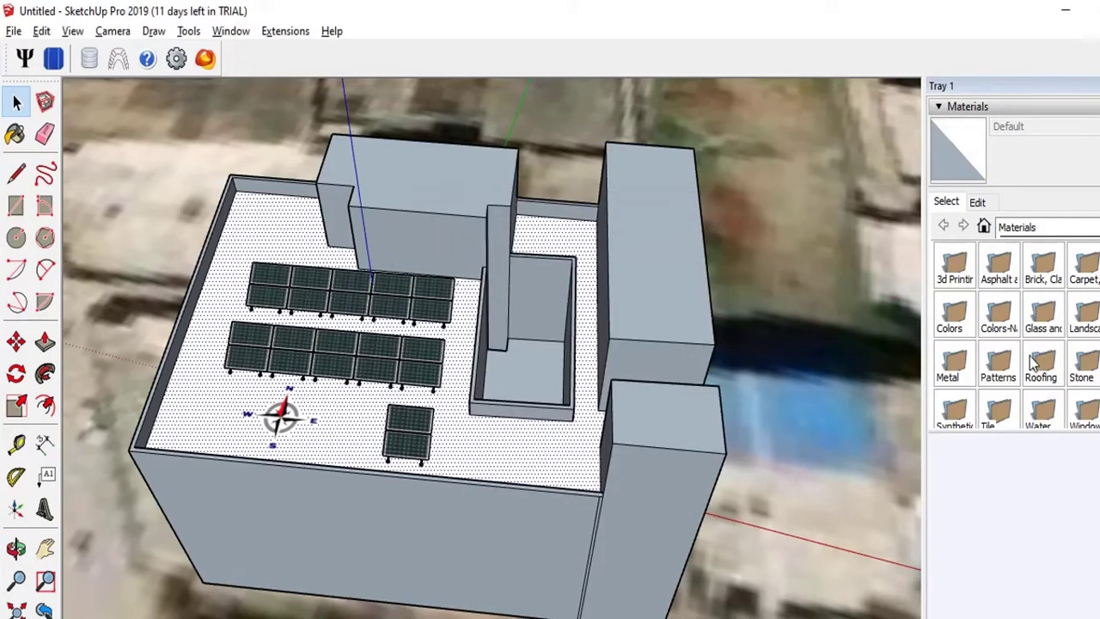
{"action": "scroll", "coordinate": [1097, 340], "scroll_direction": "down", "scroll_amount": 2}
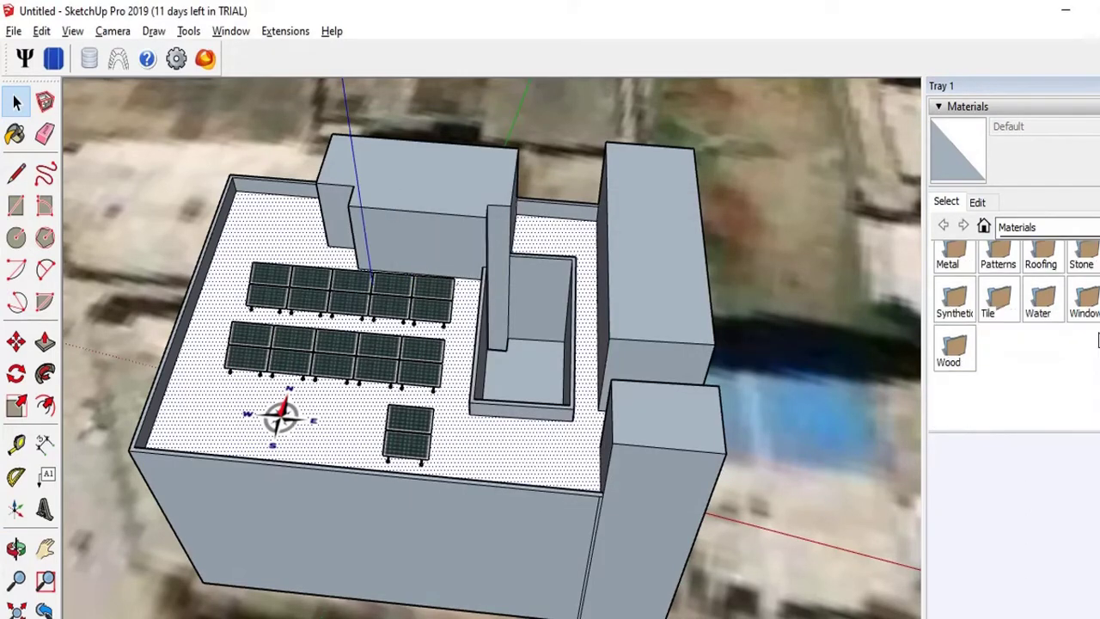
{"action": "double_click", "coordinate": [995, 324]}
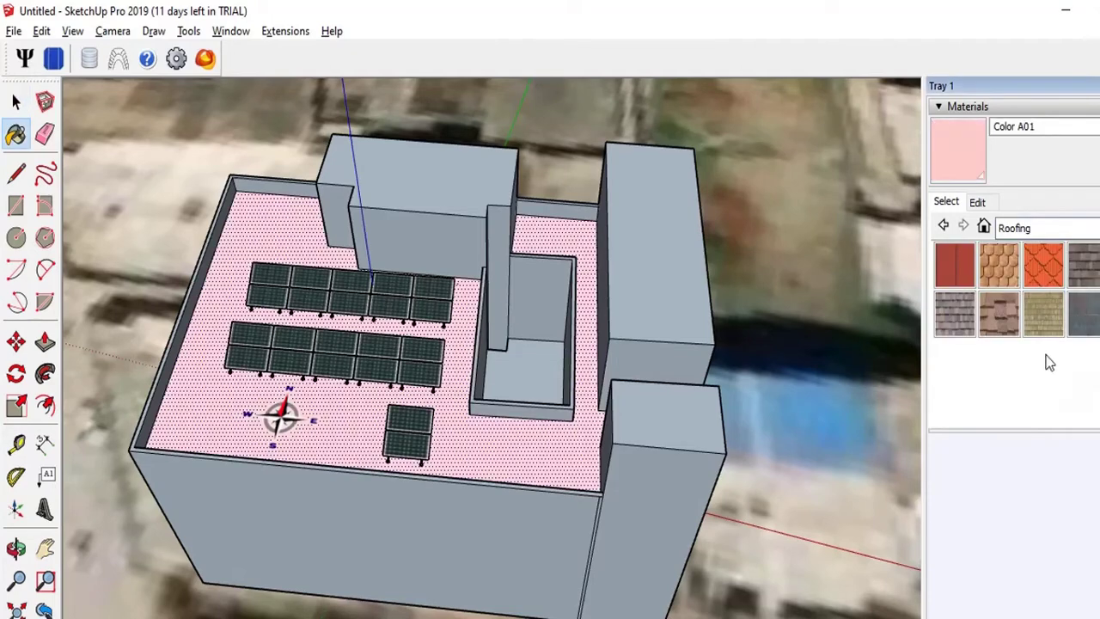
{"action": "left_click", "coordinate": [1049, 284]}
{"action": "left_click", "coordinate": [519, 444]}
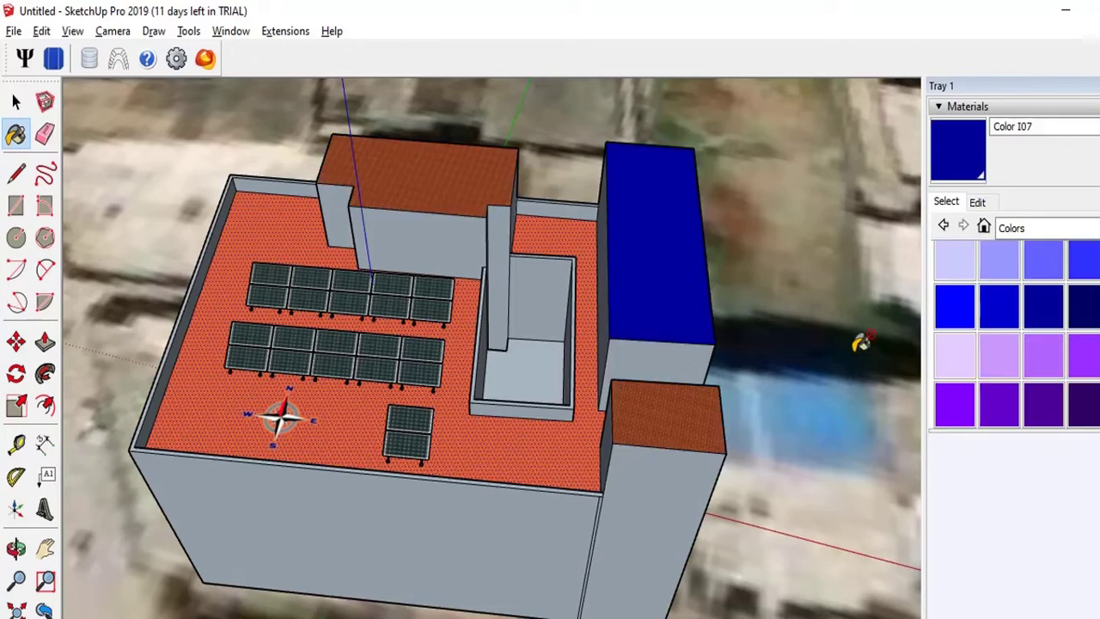
- Repaint the main roof light pink
{"action": "scroll", "coordinate": [940, 350], "scroll_direction": "down", "scroll_amount": 2}
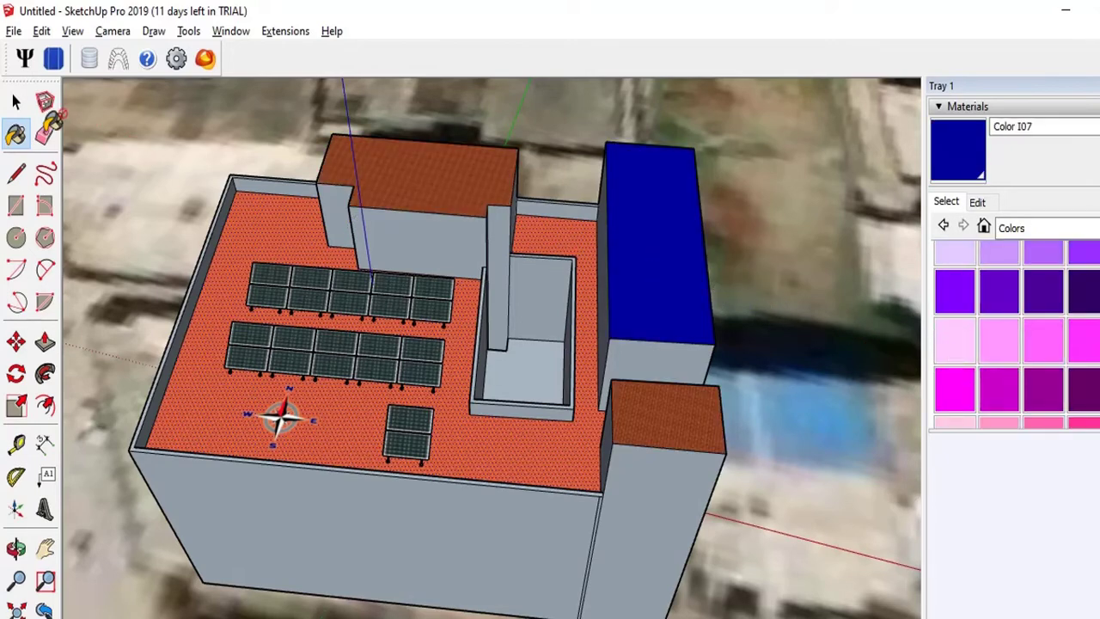
{"action": "left_click", "coordinate": [15, 102]}
{"action": "scroll", "coordinate": [558, 492], "scroll_direction": "down", "scroll_amount": 2}
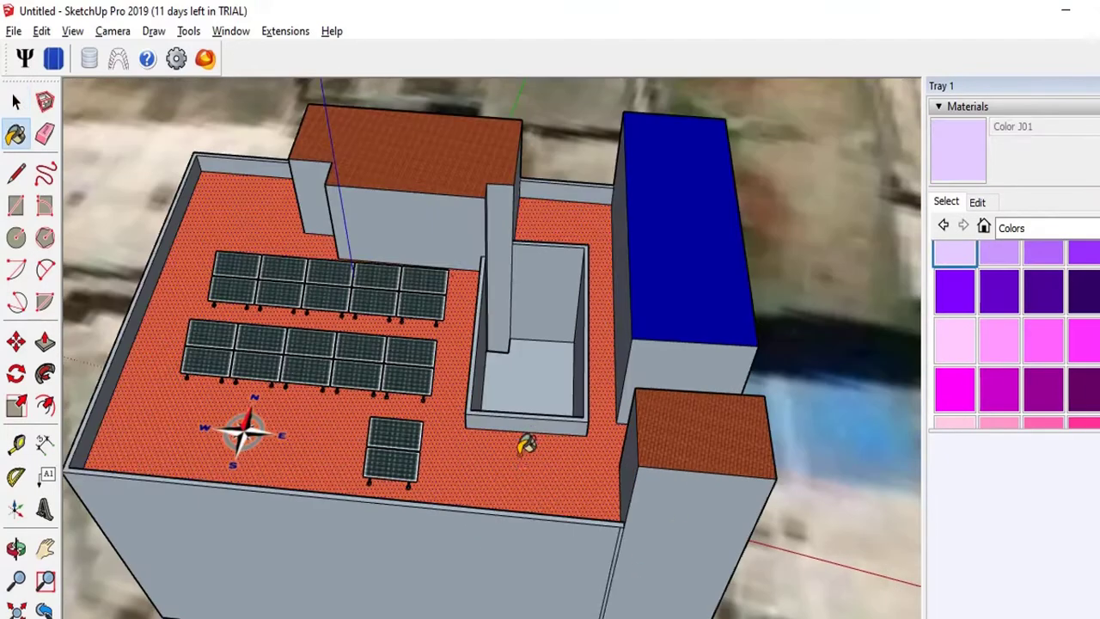
{"action": "left_click", "coordinate": [521, 456]}
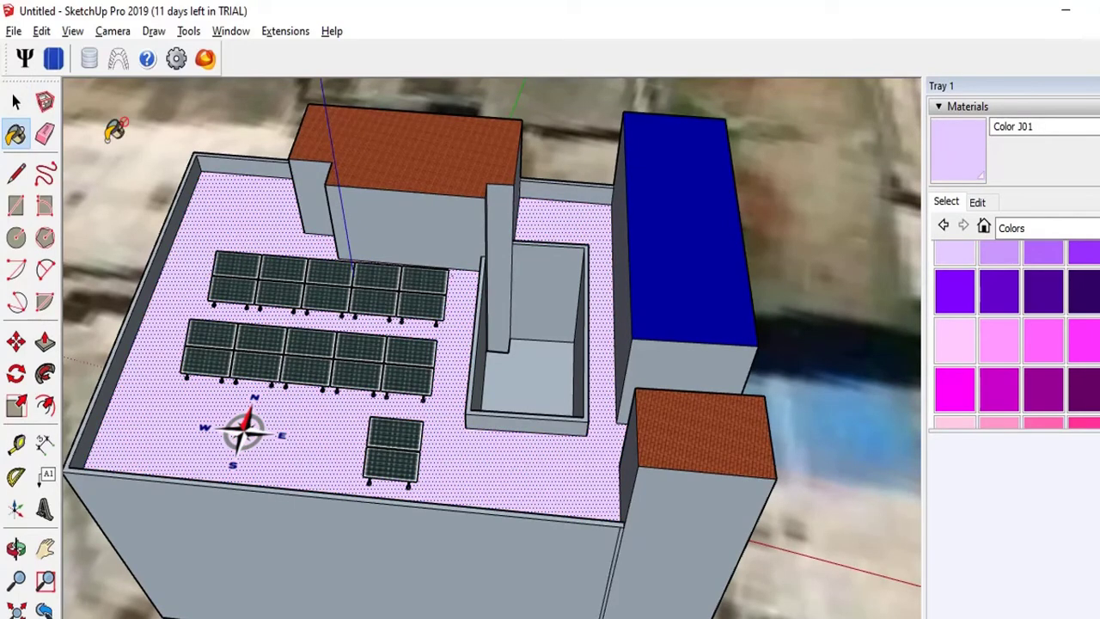
- Paint the floor inside the rooftop enclosure with dark grey Color M06
{"action": "left_click", "coordinate": [15, 102]}
{"action": "left_click", "coordinate": [553, 379]}
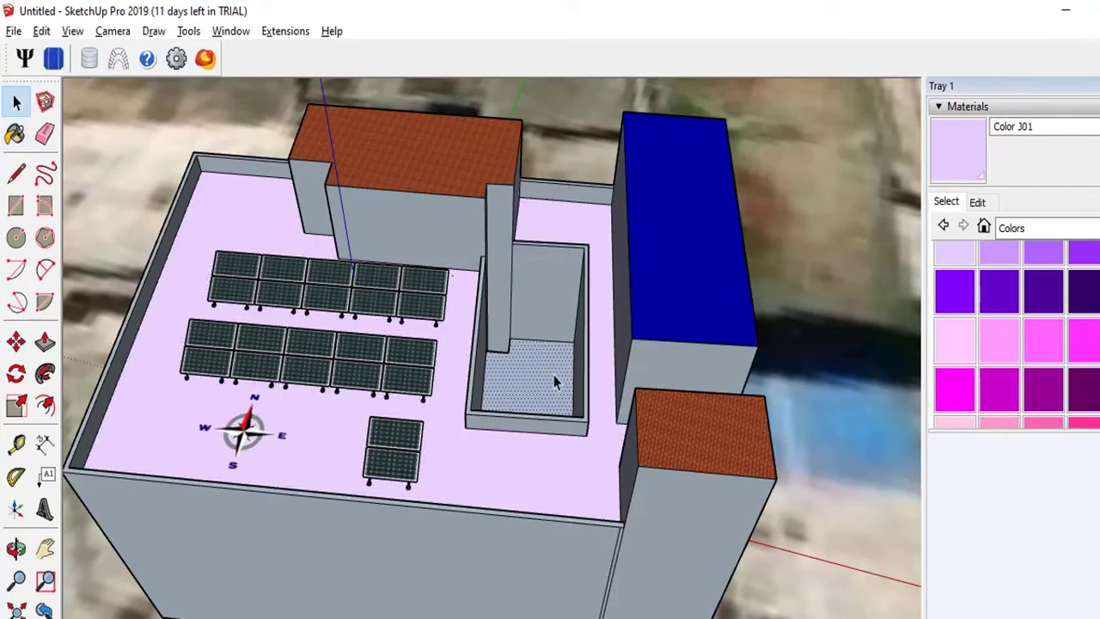
{"action": "scroll", "coordinate": [1053, 352], "scroll_direction": "down", "scroll_amount": 5}
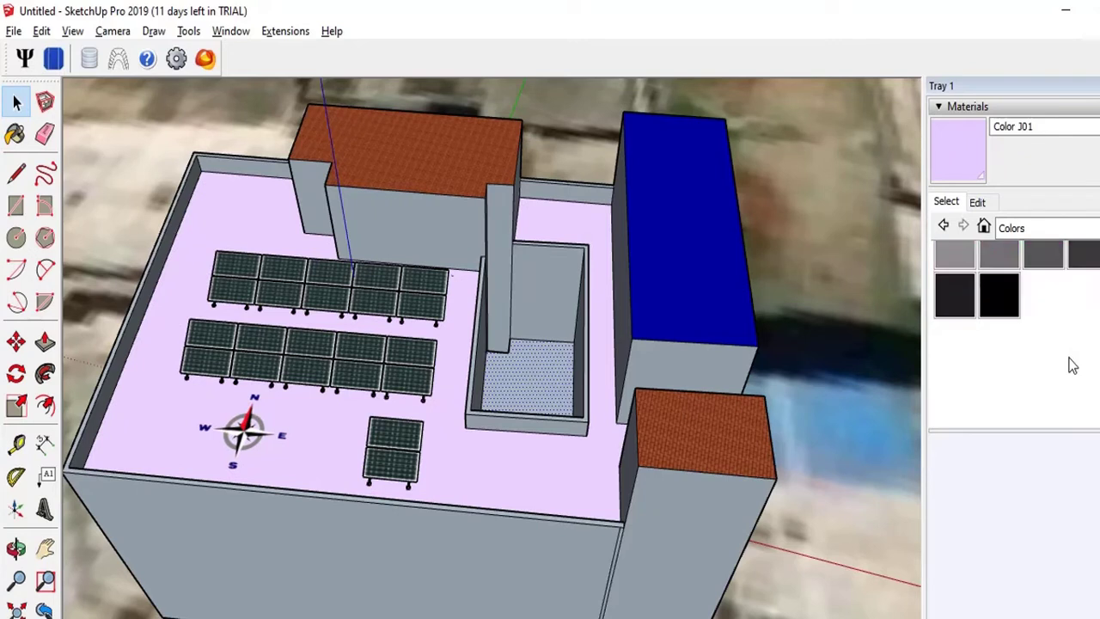
{"action": "scroll", "coordinate": [1048, 311], "scroll_direction": "up", "scroll_amount": 3}
{"action": "left_click", "coordinate": [1043, 346]}
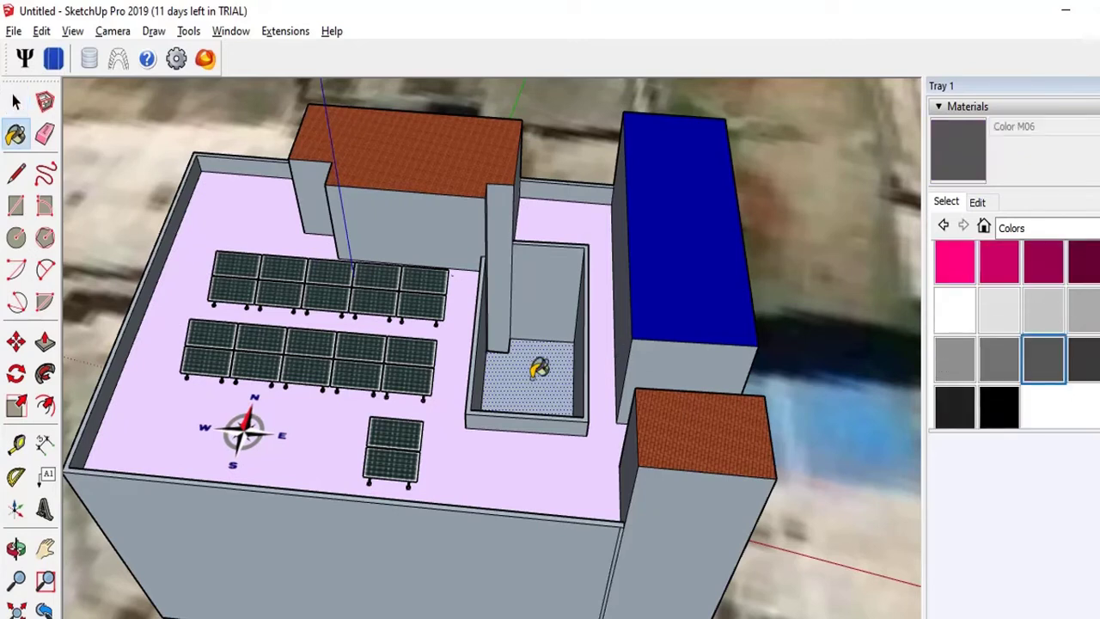
{"action": "left_click", "coordinate": [540, 375]}
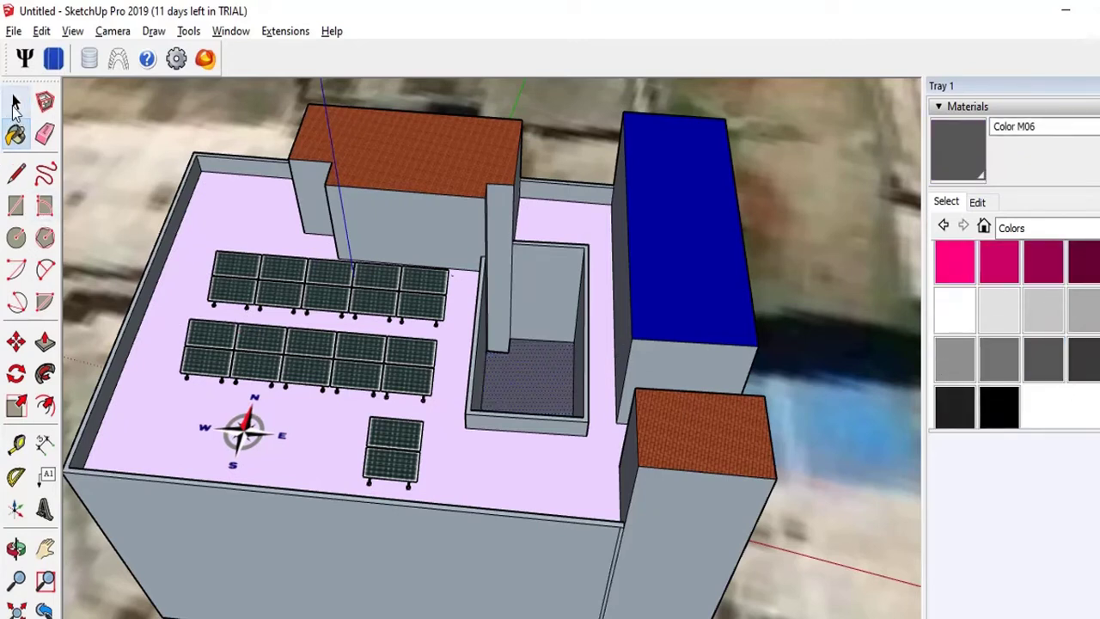
{"action": "left_click", "coordinate": [16, 103]}
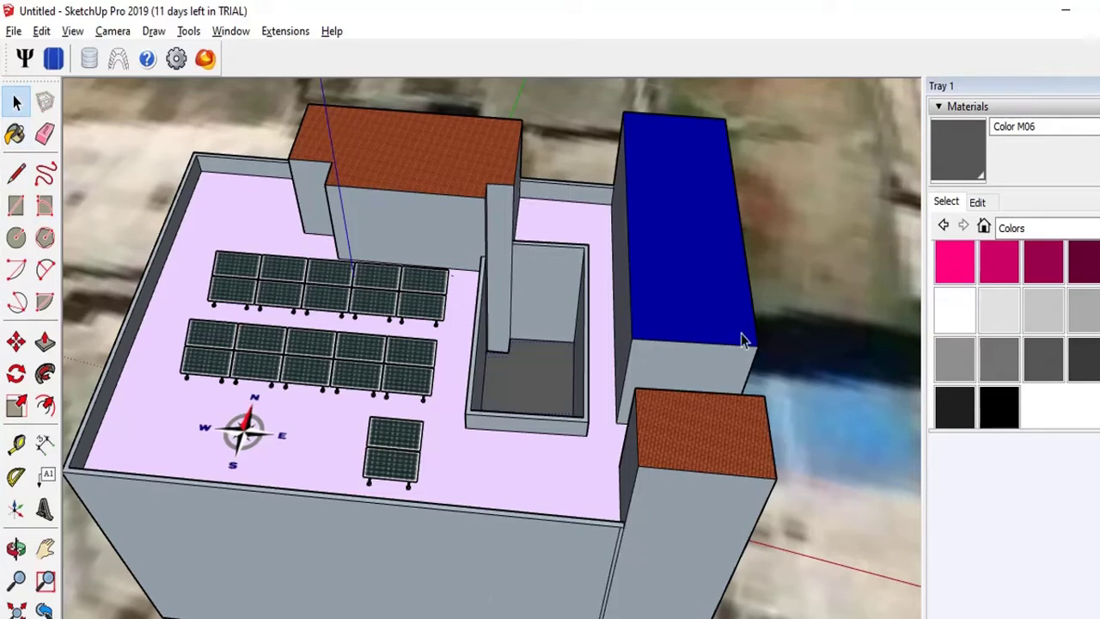
{"action": "scroll", "coordinate": [730, 327], "scroll_direction": "down", "scroll_amount": 3}
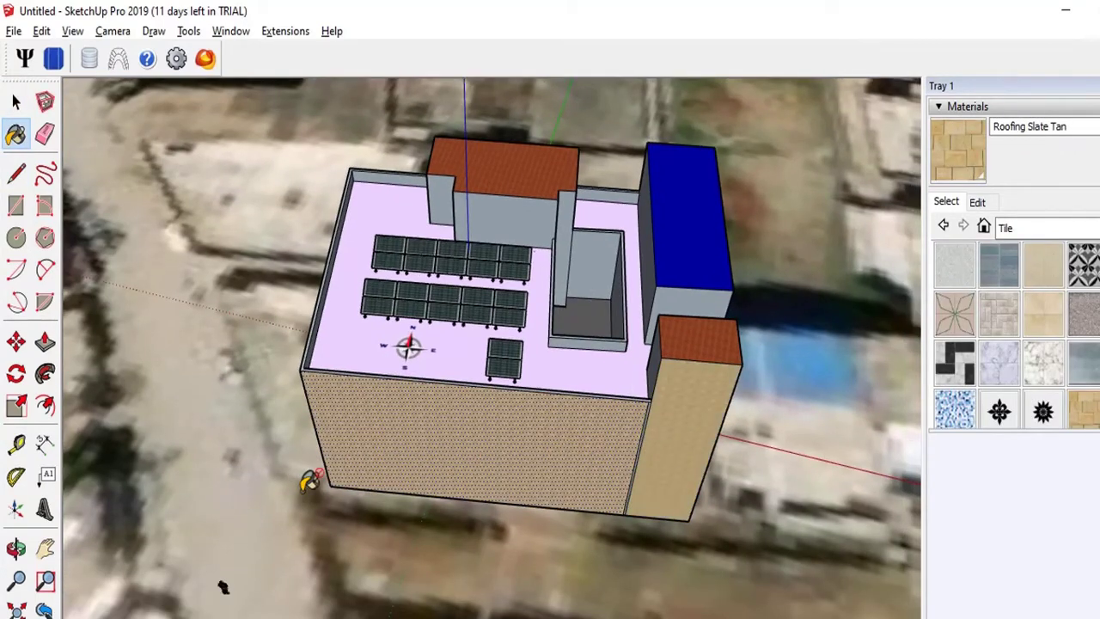
- Paint the front wall and the four side wall faces with Roofing Slate Tan
{"action": "mouse_move", "coordinate": [309, 481]}
{"action": "middle_mouse_down"}
{"action": "mouse_move", "coordinate": [538, 399]}
{"action": "mouse_move", "coordinate": [619, 434]}
{"action": "middle_mouse_up"}
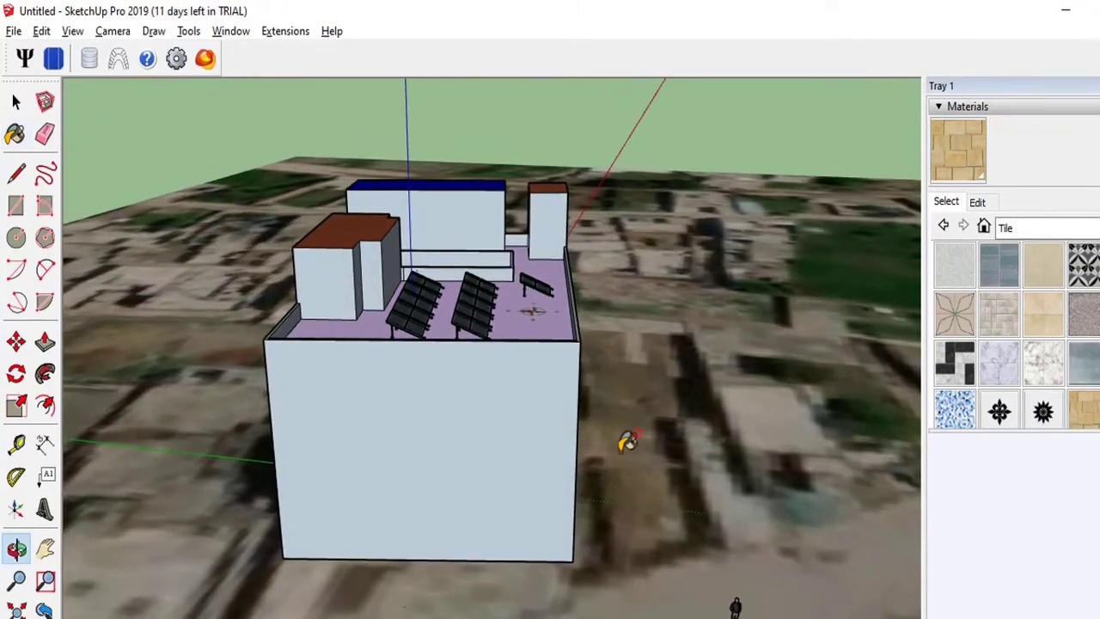
{"action": "left_click", "coordinate": [429, 449]}
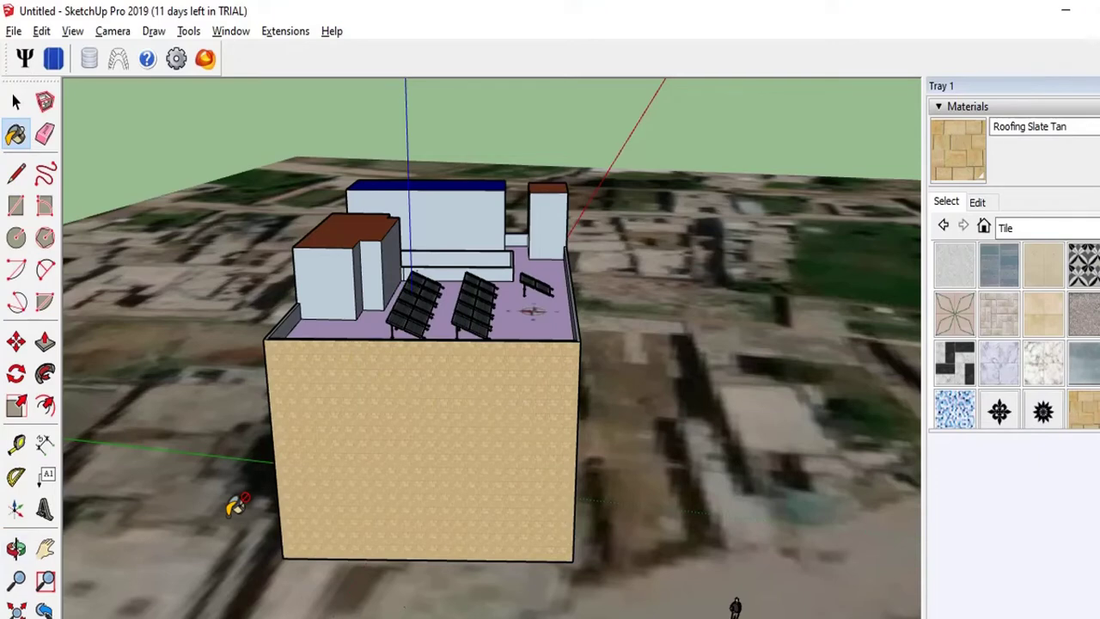
{"action": "middle_click_drag", "start_coordinate": [235, 507], "coordinate": [509, 535]}
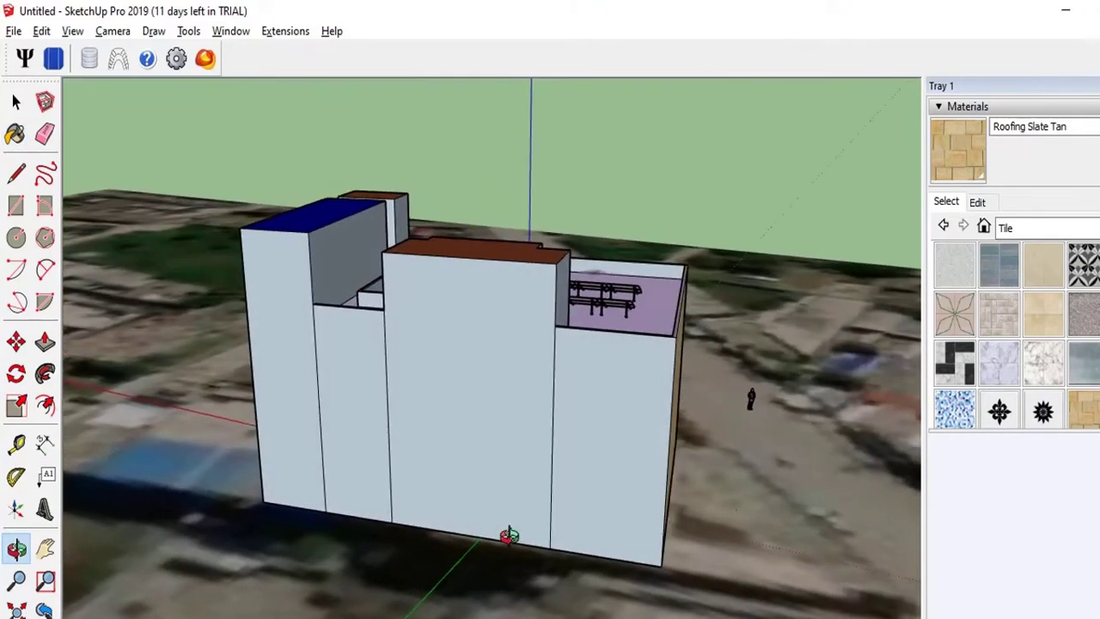
{"action": "left_click", "coordinate": [1082, 414]}
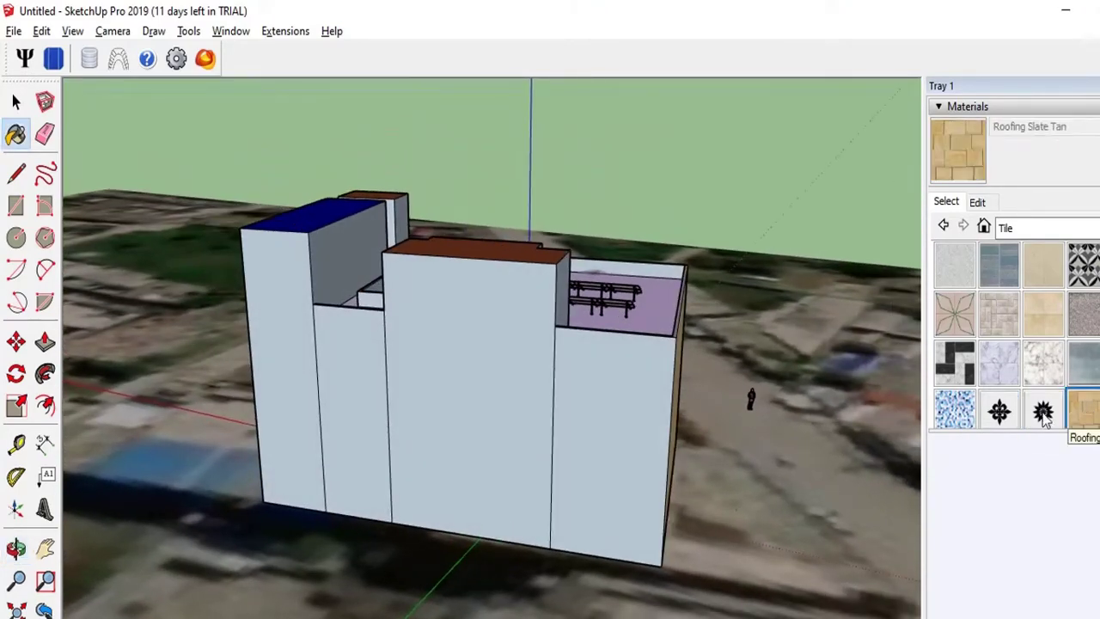
{"action": "left_click", "coordinate": [635, 421]}
{"action": "left_click", "coordinate": [511, 414]}
{"action": "left_click", "coordinate": [339, 414]}
{"action": "left_click", "coordinate": [301, 414]}
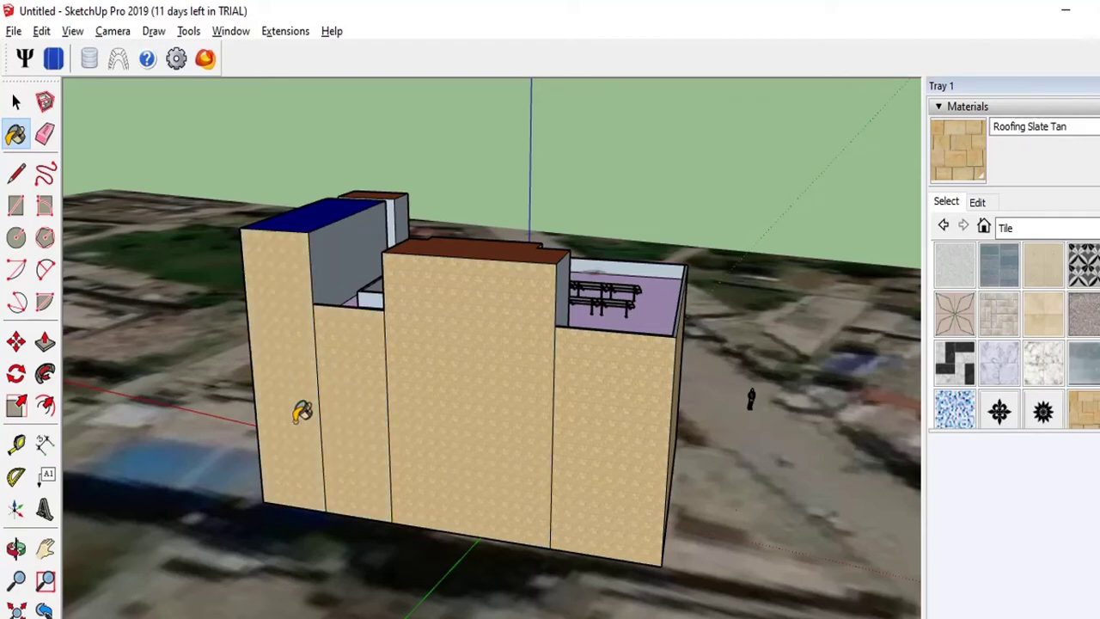
- Paint the remaining three white wall faces tan, then orbit up over the roof
{"action": "mouse_move", "coordinate": [258, 450]}
{"action": "middle_mouse_down"}
{"action": "mouse_move", "coordinate": [479, 509]}
{"action": "mouse_move", "coordinate": [893, 412]}
{"action": "middle_mouse_up"}
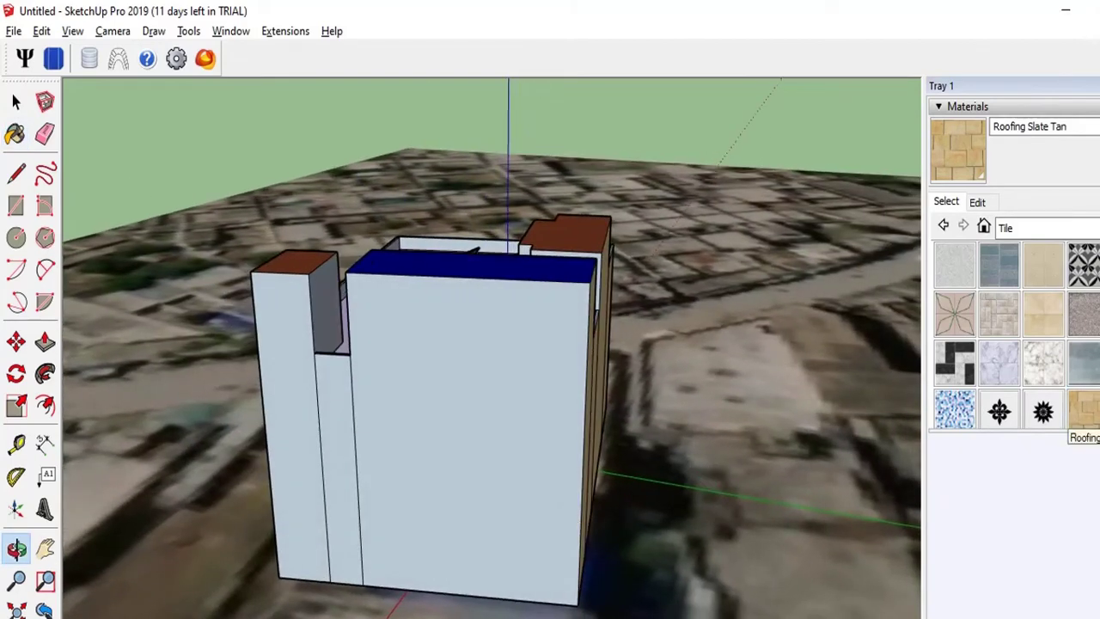
{"action": "left_click", "coordinate": [515, 419]}
{"action": "left_click", "coordinate": [335, 440]}
{"action": "left_click", "coordinate": [273, 453]}
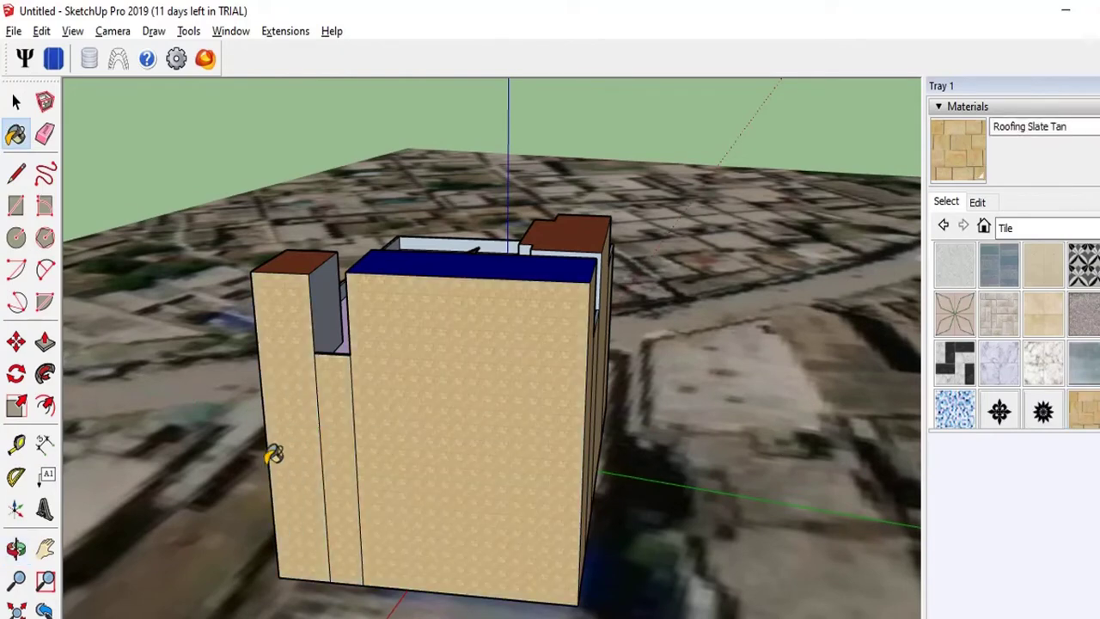
{"action": "middle_click", "coordinate": [205, 479]}
{"action": "mouse_move", "coordinate": [204, 479]}
{"action": "middle_mouse_down"}
{"action": "mouse_move", "coordinate": [504, 481]}
{"action": "mouse_move", "coordinate": [490, 533]}
{"action": "mouse_move", "coordinate": [412, 542]}
{"action": "middle_mouse_up"}
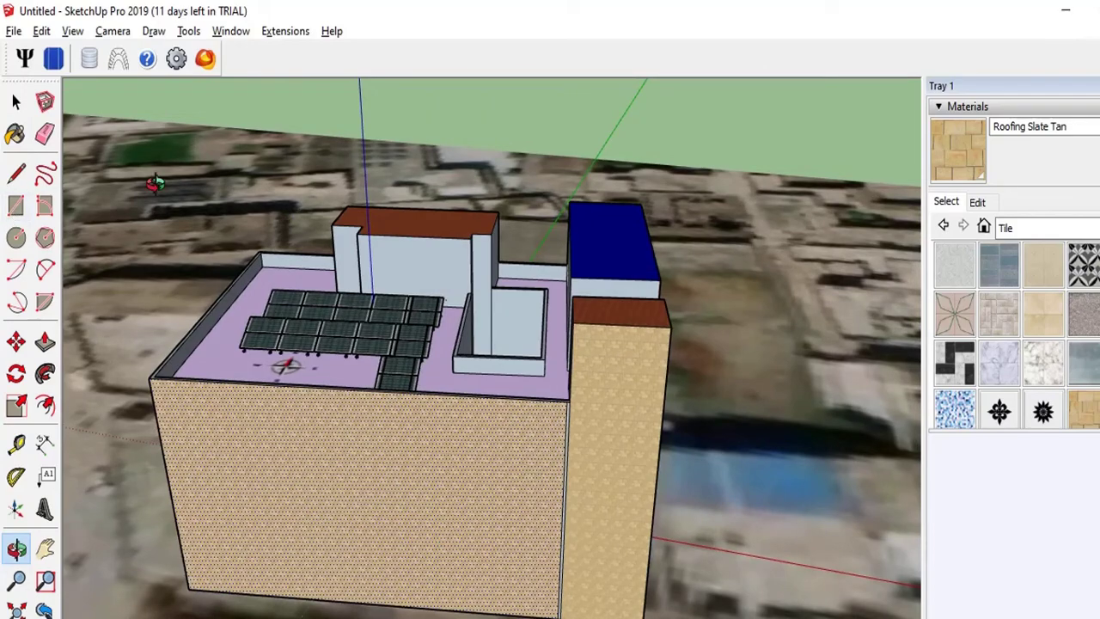
{"action": "mouse_move", "coordinate": [142, 182]}
{"action": "middle_mouse_down"}
{"action": "mouse_move", "coordinate": [363, 444]}
{"action": "mouse_move", "coordinate": [503, 459]}
{"action": "mouse_move", "coordinate": [380, 258]}
{"action": "mouse_move", "coordinate": [340, 420]}
{"action": "mouse_move", "coordinate": [390, 478]}
{"action": "middle_mouse_up"}
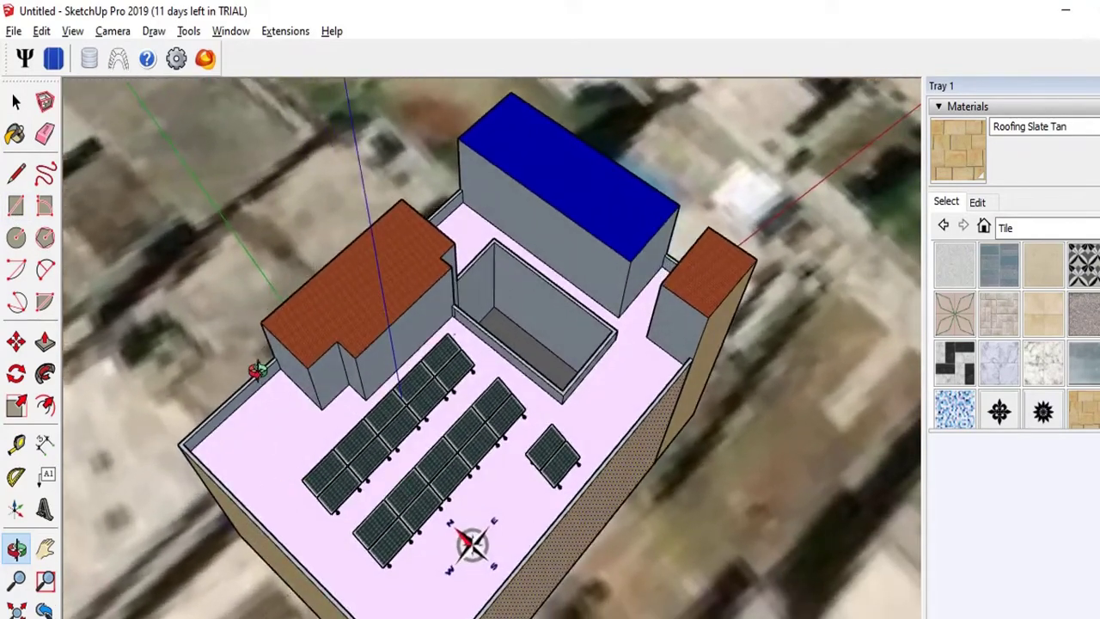
{"action": "mouse_move", "coordinate": [258, 369]}
{"action": "middle_mouse_down"}
{"action": "mouse_move", "coordinate": [298, 520]}
{"action": "mouse_move", "coordinate": [363, 535]}
{"action": "mouse_move", "coordinate": [267, 528]}
{"action": "mouse_move", "coordinate": [326, 481]}
{"action": "mouse_move", "coordinate": [287, 353]}
{"action": "middle_mouse_up"}
{"action": "mouse_move", "coordinate": [285, 514]}
{"action": "middle_mouse_down"}
{"action": "mouse_move", "coordinate": [275, 437]}
{"action": "mouse_move", "coordinate": [239, 505]}
{"action": "mouse_move", "coordinate": [342, 493]}
{"action": "middle_mouse_up"}
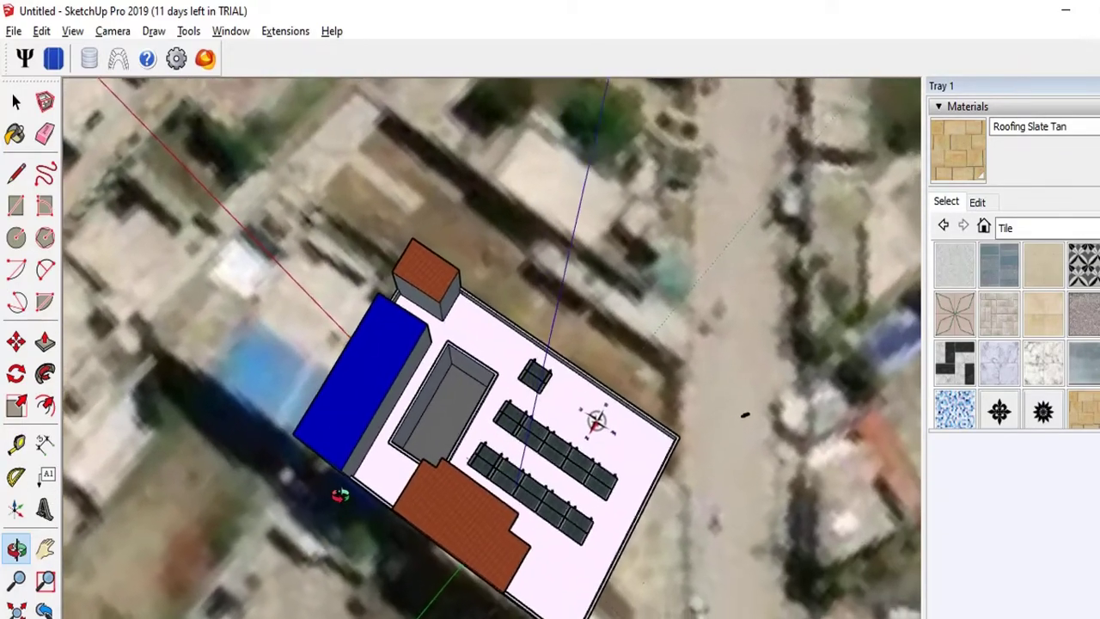
{"action": "mouse_move", "coordinate": [253, 478]}
{"action": "middle_mouse_down"}
{"action": "mouse_move", "coordinate": [355, 515]}
{"action": "mouse_move", "coordinate": [297, 518]}
{"action": "mouse_move", "coordinate": [386, 528]}
{"action": "mouse_move", "coordinate": [297, 512]}
{"action": "middle_mouse_up"}
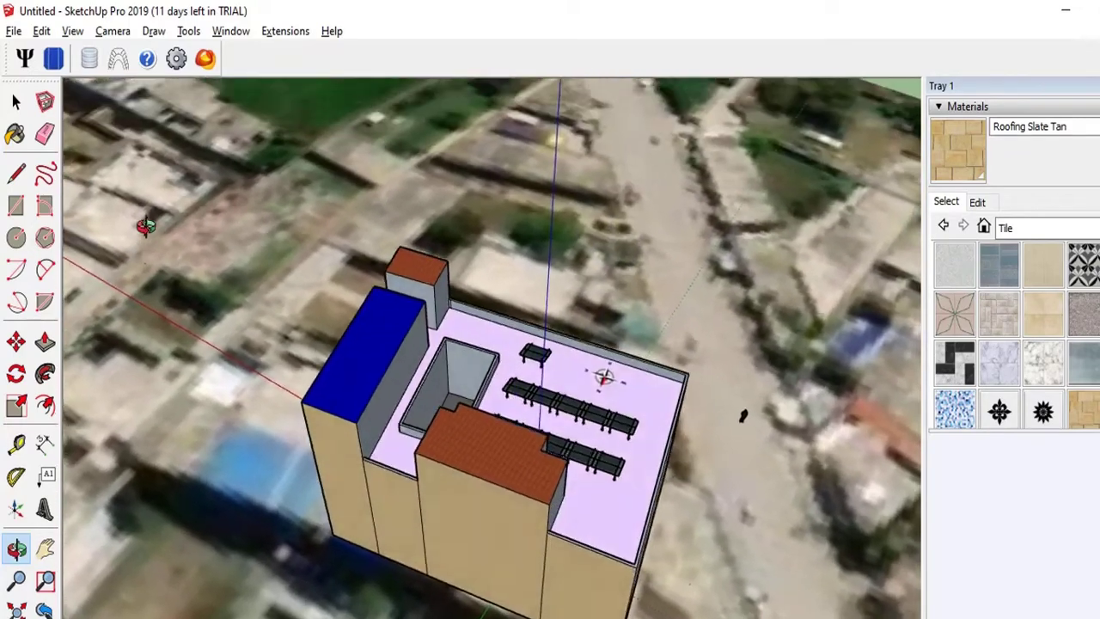
{"action": "left_click_drag", "start_coordinate": [146, 225], "coordinate": [96, 196]}
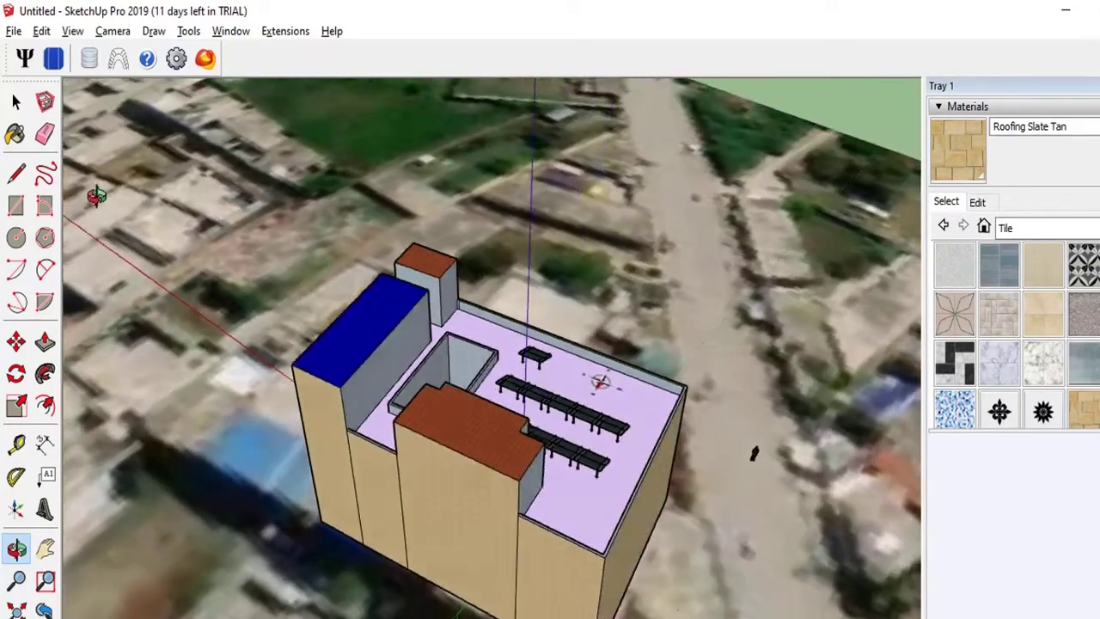
{"action": "left_click_drag", "start_coordinate": [562, 493], "coordinate": [422, 588]}
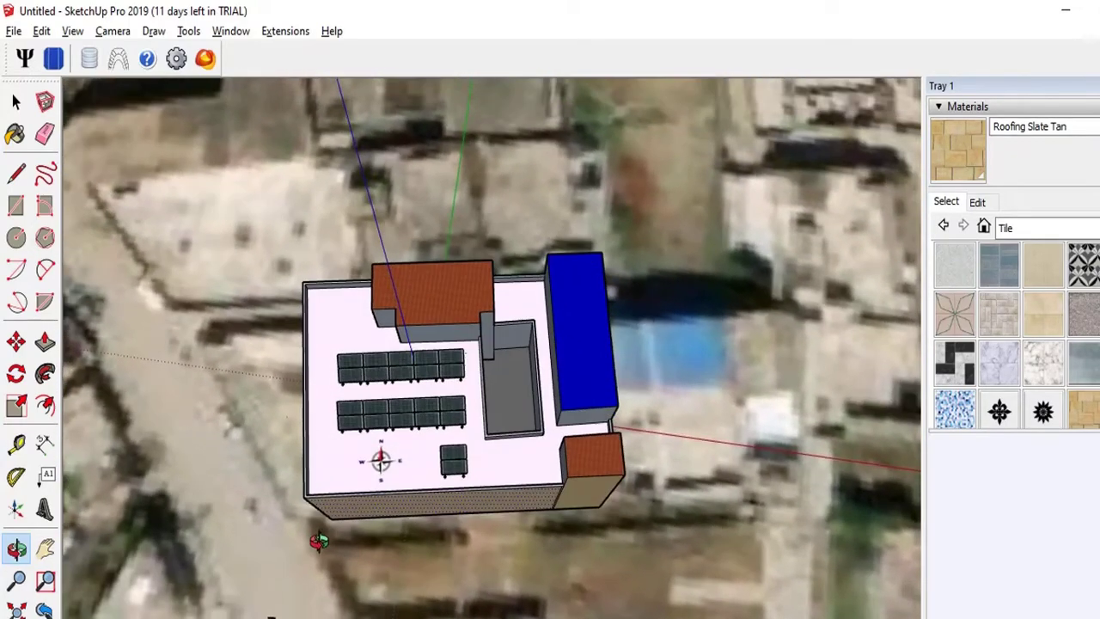
{"action": "scroll", "coordinate": [447, 443], "scroll_direction": "up", "scroll_amount": 3}
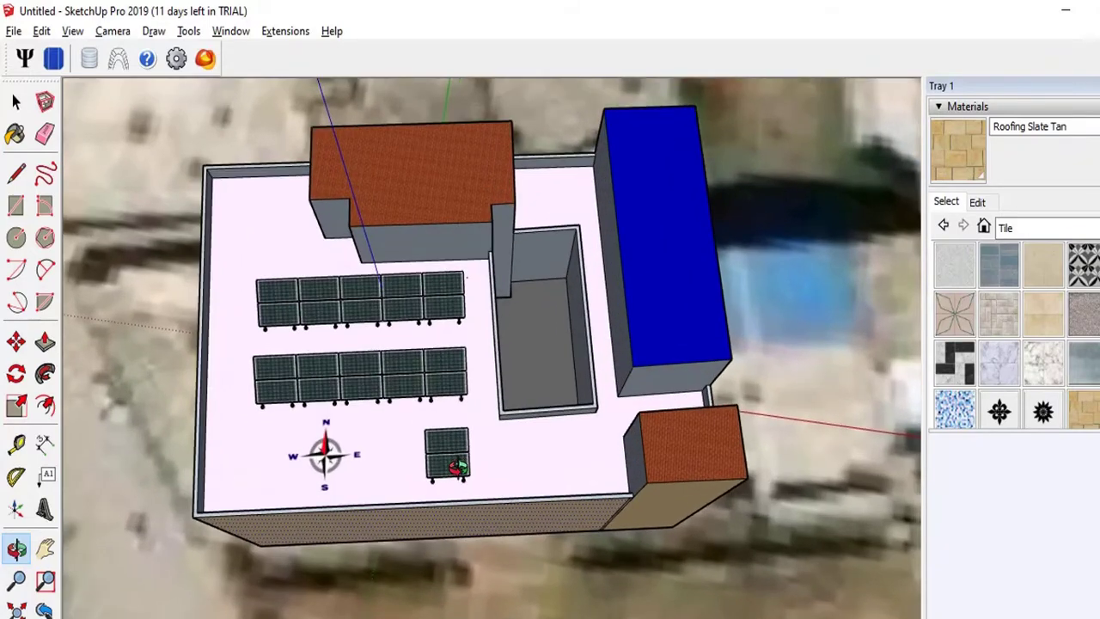
{"action": "scroll", "coordinate": [458, 466], "scroll_direction": "up", "scroll_amount": 2}
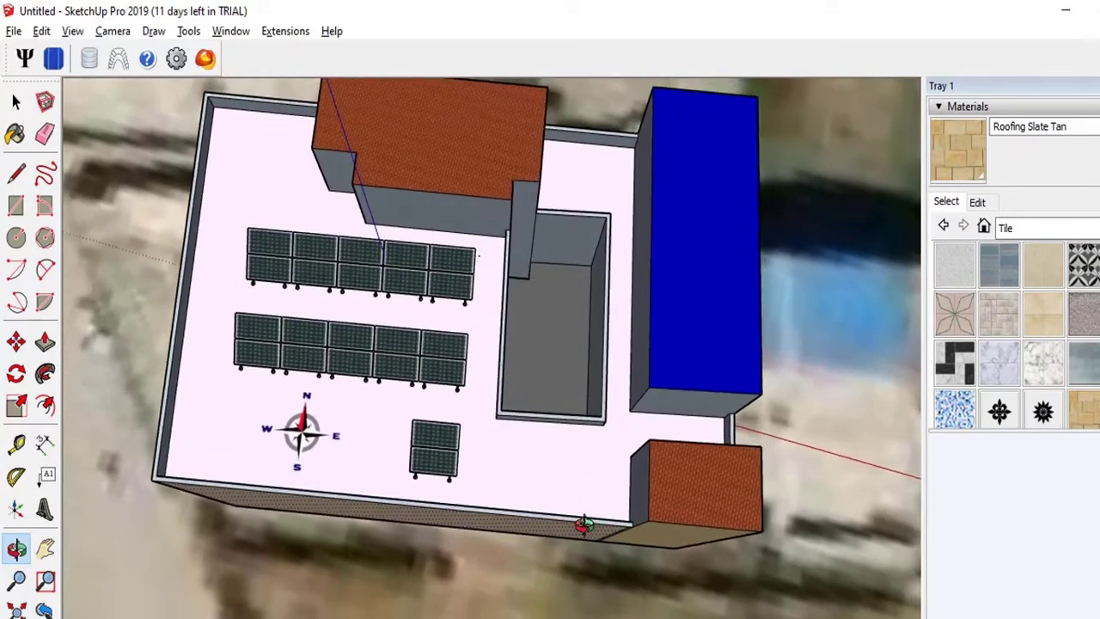
{"action": "left_click_drag", "start_coordinate": [579, 523], "coordinate": [503, 483]}
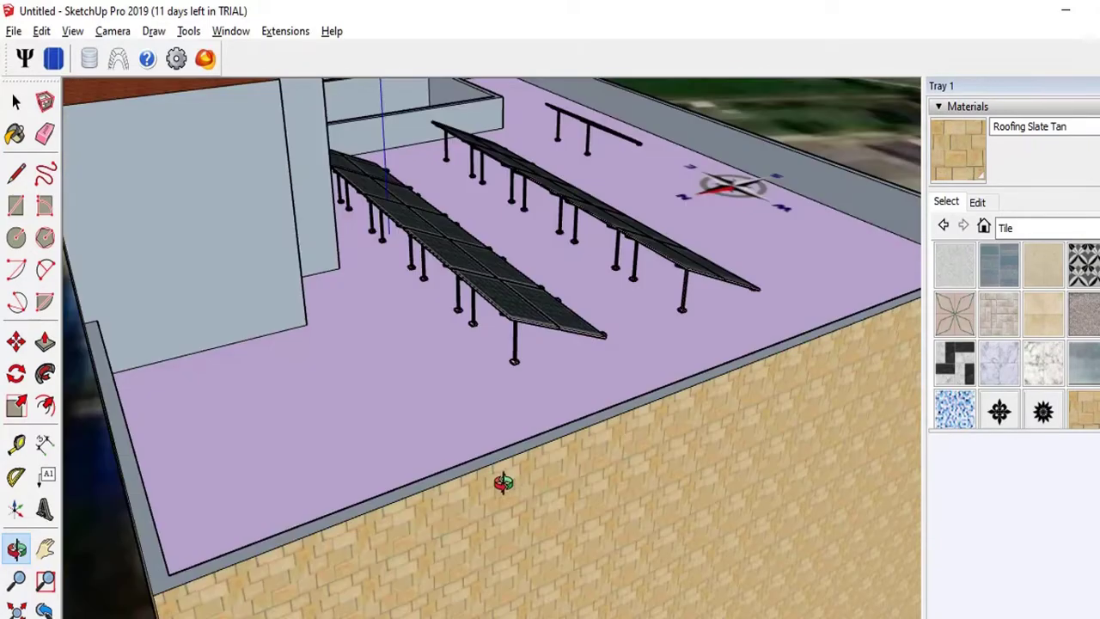
{"action": "scroll", "coordinate": [538, 415], "scroll_direction": "up", "scroll_amount": 2}
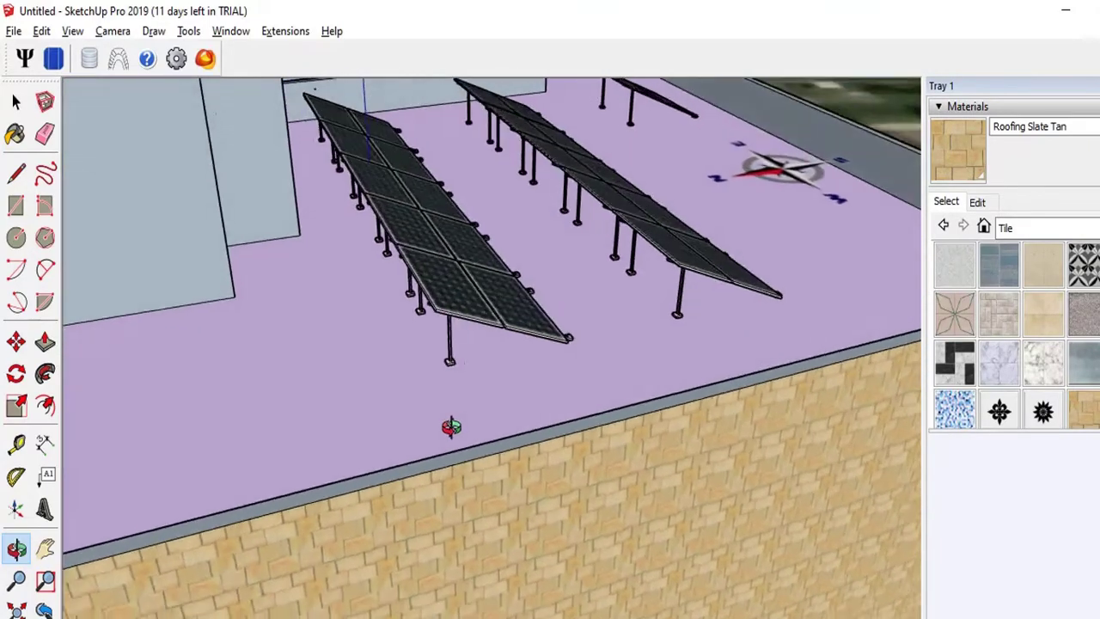
{"action": "mouse_move", "coordinate": [451, 427]}
{"action": "left_mouse_down"}
{"action": "mouse_move", "coordinate": [403, 387]}
{"action": "mouse_move", "coordinate": [395, 362]}
{"action": "left_mouse_up"}
{"action": "mouse_move", "coordinate": [643, 419]}
{"action": "left_mouse_down"}
{"action": "mouse_move", "coordinate": [559, 441]}
{"action": "mouse_move", "coordinate": [627, 461]}
{"action": "mouse_move", "coordinate": [692, 461]}
{"action": "mouse_move", "coordinate": [613, 460]}
{"action": "mouse_move", "coordinate": [692, 474]}
{"action": "mouse_move", "coordinate": [630, 469]}
{"action": "left_mouse_up"}
{"action": "mouse_move", "coordinate": [682, 441]}
{"action": "left_mouse_down"}
{"action": "mouse_move", "coordinate": [589, 430]}
{"action": "mouse_move", "coordinate": [482, 393]}
{"action": "mouse_move", "coordinate": [272, 369]}
{"action": "left_mouse_up"}
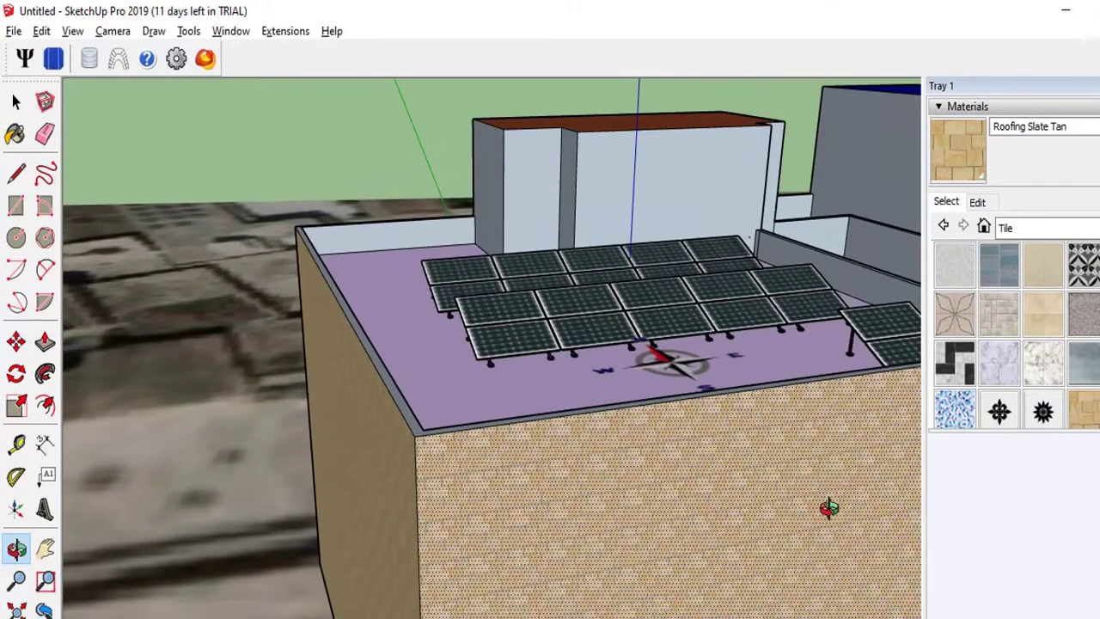
{"action": "mouse_move", "coordinate": [828, 508]}
{"action": "left_mouse_down"}
{"action": "mouse_move", "coordinate": [658, 506]}
{"action": "mouse_move", "coordinate": [739, 496]}
{"action": "mouse_move", "coordinate": [593, 518]}
{"action": "mouse_move", "coordinate": [646, 527]}
{"action": "mouse_move", "coordinate": [590, 538]}
{"action": "mouse_move", "coordinate": [559, 525]}
{"action": "mouse_move", "coordinate": [543, 551]}
{"action": "mouse_move", "coordinate": [523, 555]}
{"action": "mouse_move", "coordinate": [780, 589]}
{"action": "mouse_move", "coordinate": [459, 569]}
{"action": "mouse_move", "coordinate": [592, 503]}
{"action": "mouse_move", "coordinate": [871, 576]}
{"action": "mouse_move", "coordinate": [567, 489]}
{"action": "mouse_move", "coordinate": [427, 478]}
{"action": "mouse_move", "coordinate": [570, 548]}
{"action": "mouse_move", "coordinate": [535, 343]}
{"action": "mouse_move", "coordinate": [456, 329]}
{"action": "mouse_move", "coordinate": [498, 334]}
{"action": "mouse_move", "coordinate": [530, 297]}
{"action": "mouse_move", "coordinate": [456, 301]}
{"action": "mouse_move", "coordinate": [662, 352]}
{"action": "mouse_move", "coordinate": [567, 358]}
{"action": "left_mouse_up"}
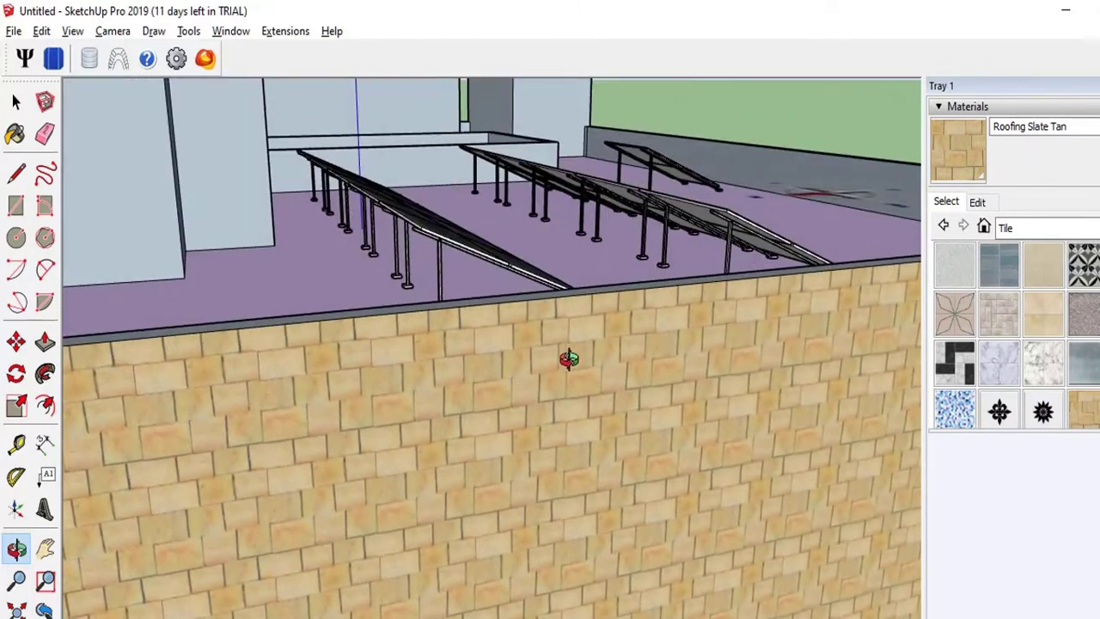
{"action": "mouse_move", "coordinate": [765, 358]}
{"action": "left_mouse_down"}
{"action": "mouse_move", "coordinate": [657, 374]}
{"action": "mouse_move", "coordinate": [758, 398]}
{"action": "mouse_move", "coordinate": [687, 386]}
{"action": "mouse_move", "coordinate": [690, 410]}
{"action": "mouse_move", "coordinate": [322, 350]}
{"action": "left_mouse_up"}
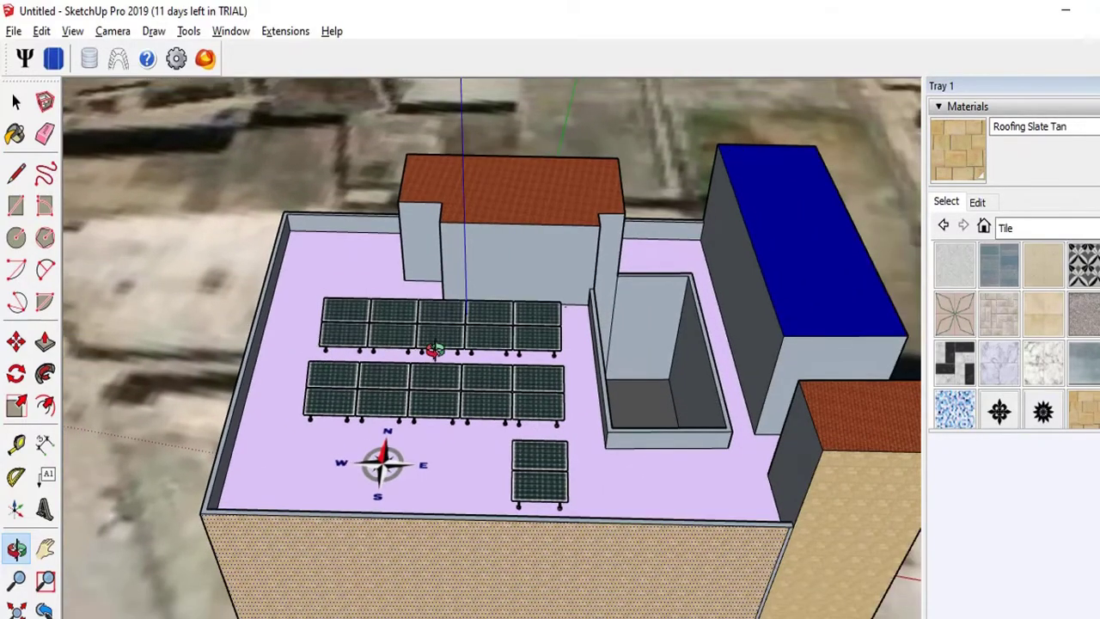